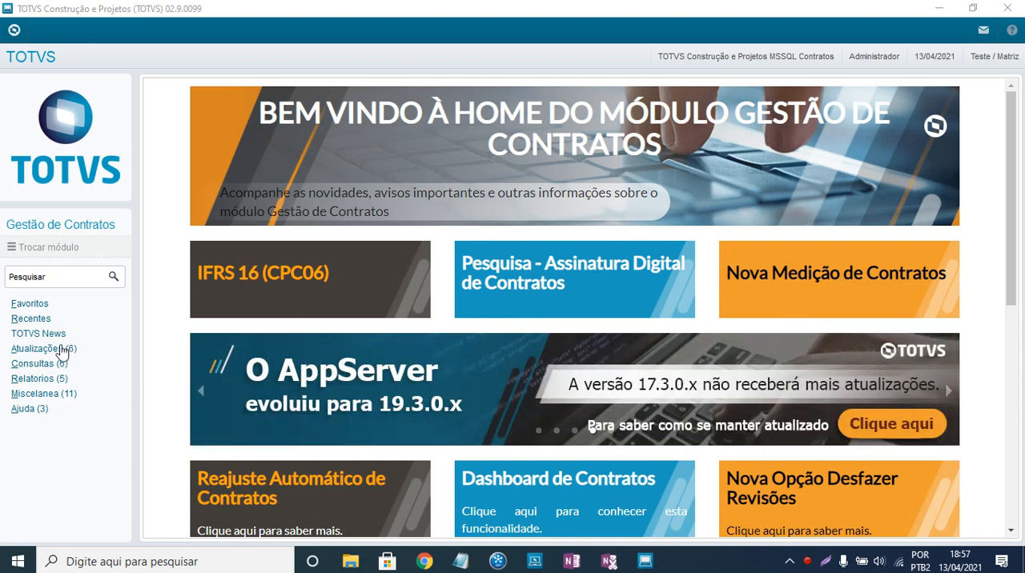
- Open the contract types (Tipos de Contrato) registration routine of the Gestão de Contratos module
left_click(61, 351)
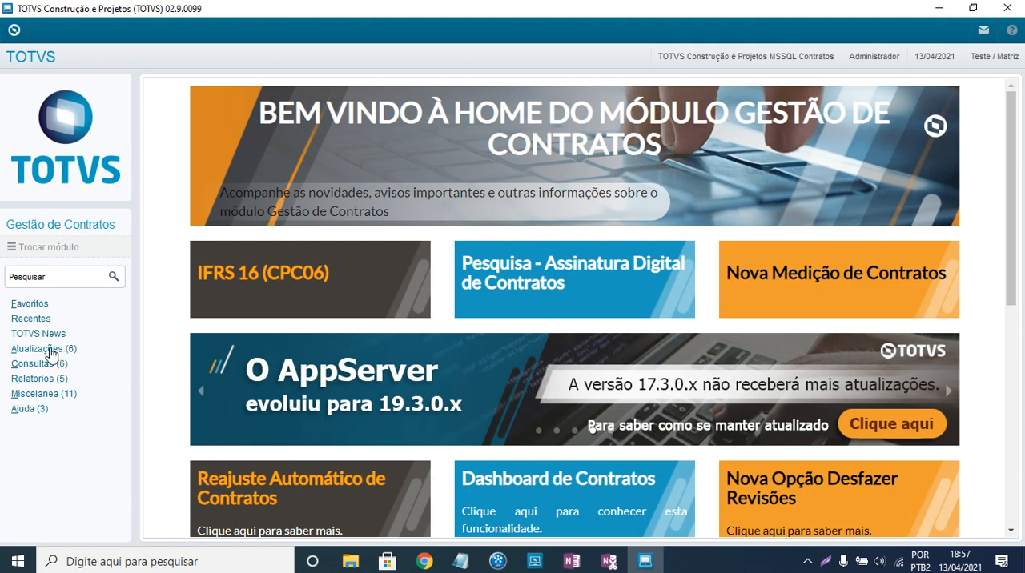
left_click(49, 353)
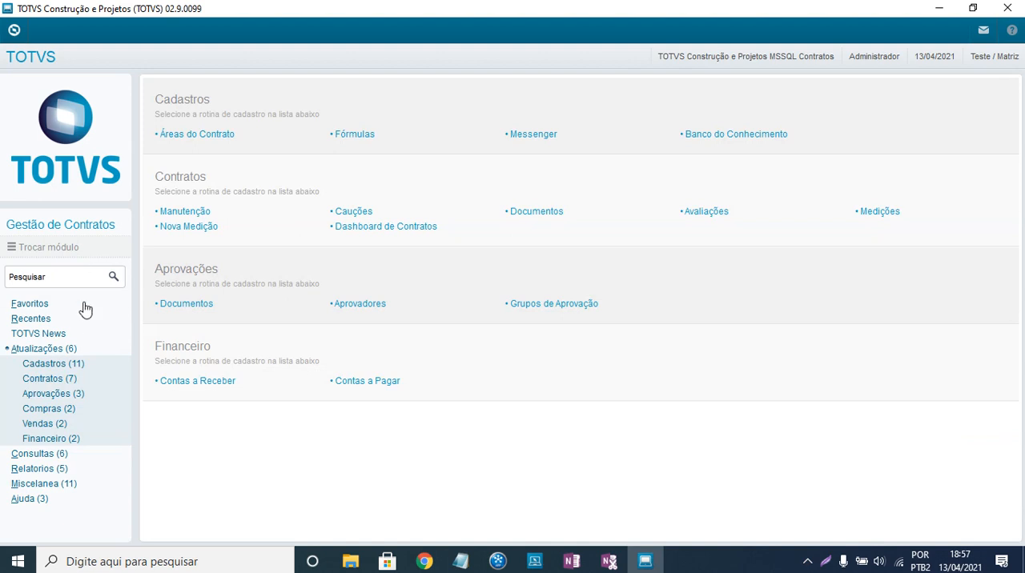
left_click(69, 367)
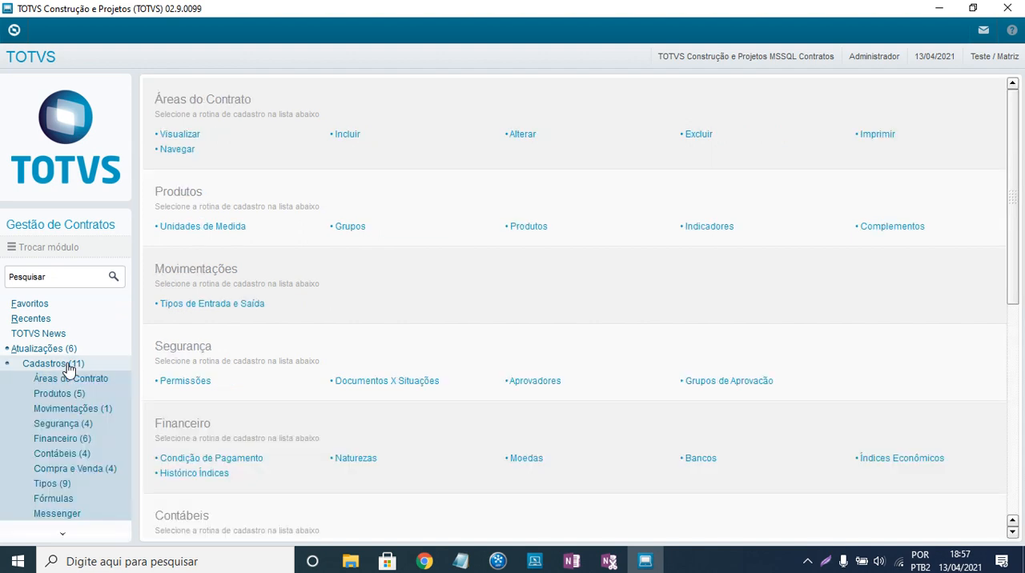
scroll(69, 366, "down", 1)
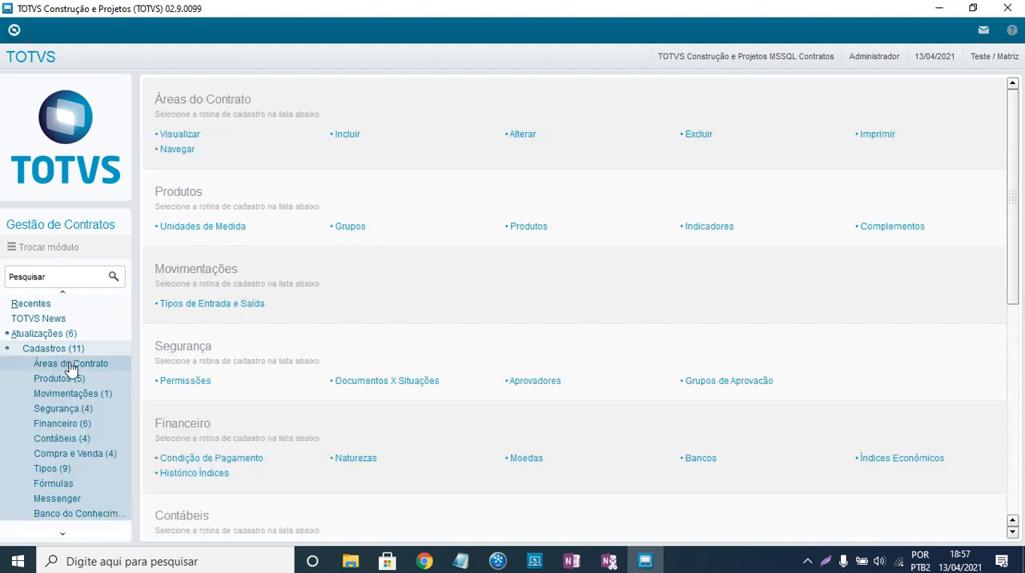
left_click(56, 456)
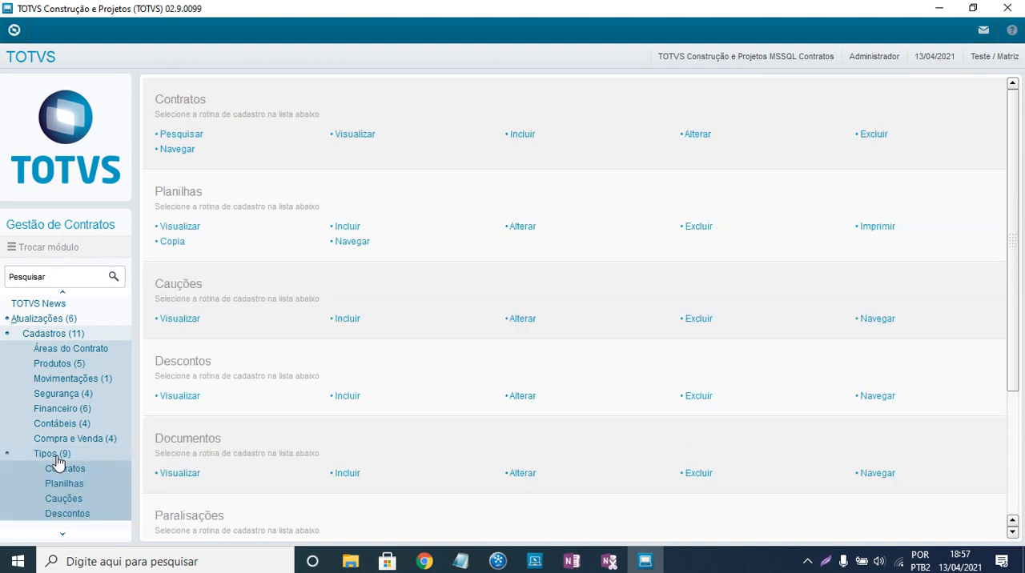
scroll(76, 442, "down", 2)
scroll(63, 385, "down", 1)
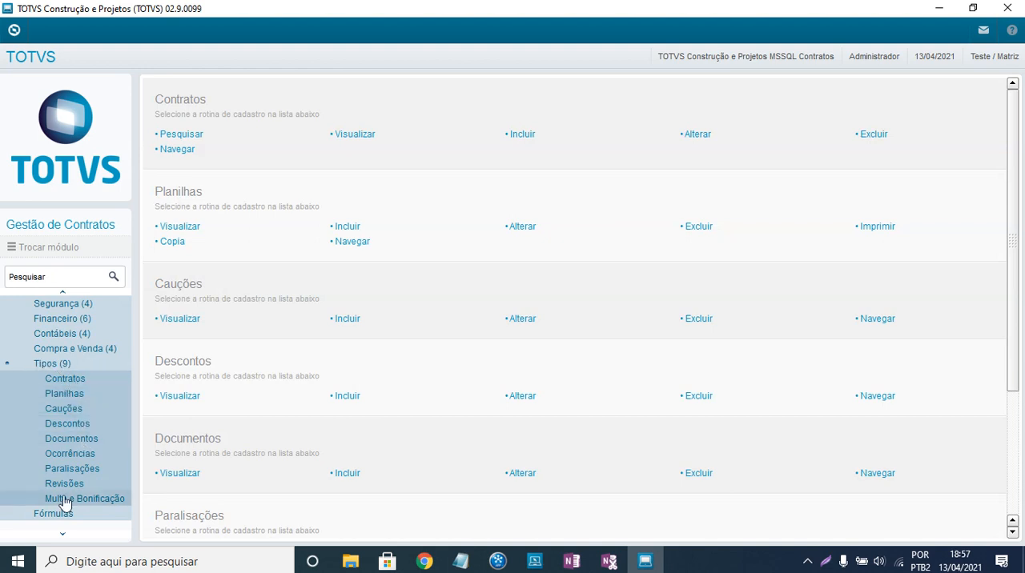
left_click(64, 380)
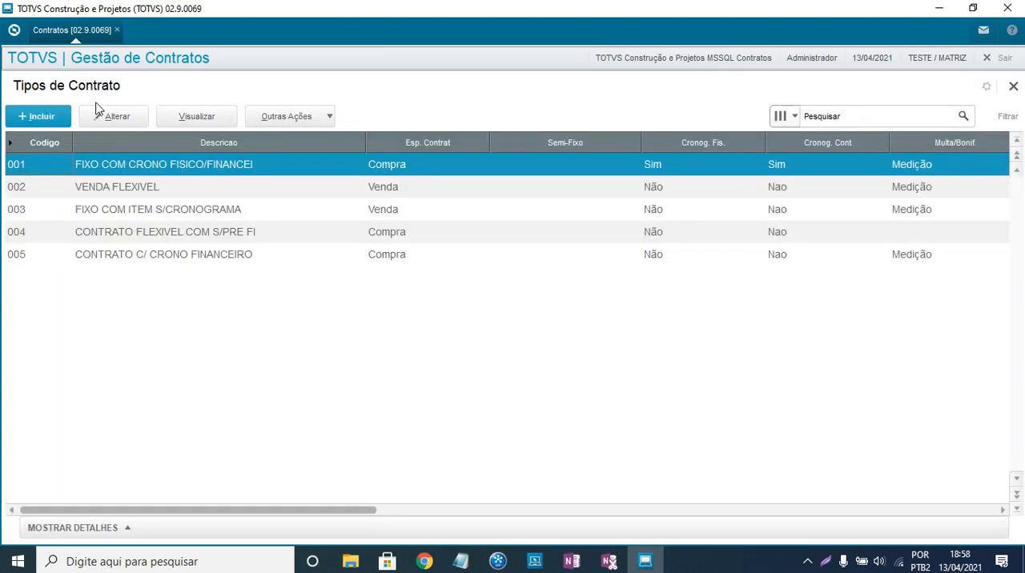
- Start a new contract type and set its Esp. Contrat to 1 - Compra
left_click(40, 116)
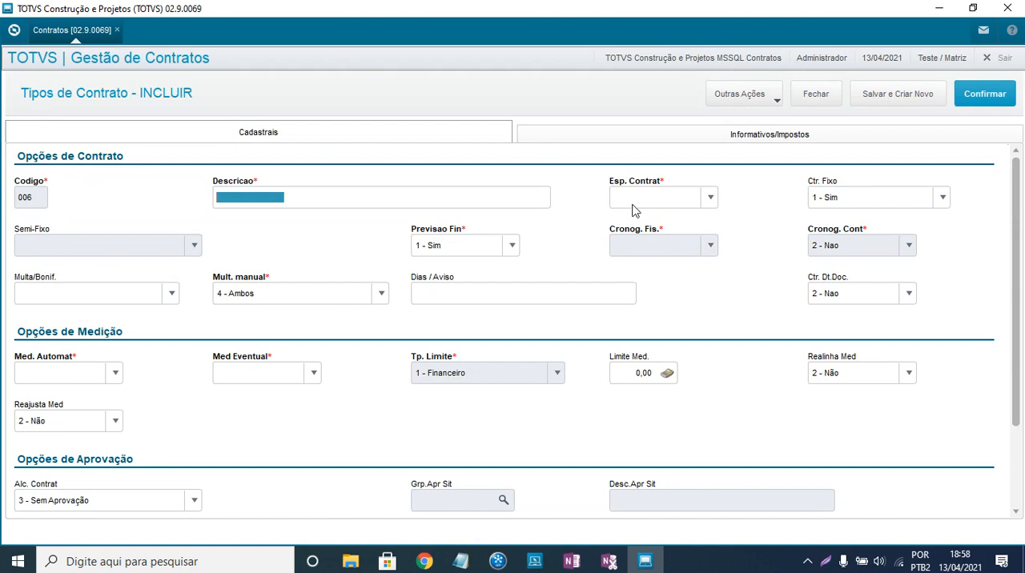
left_click(712, 199)
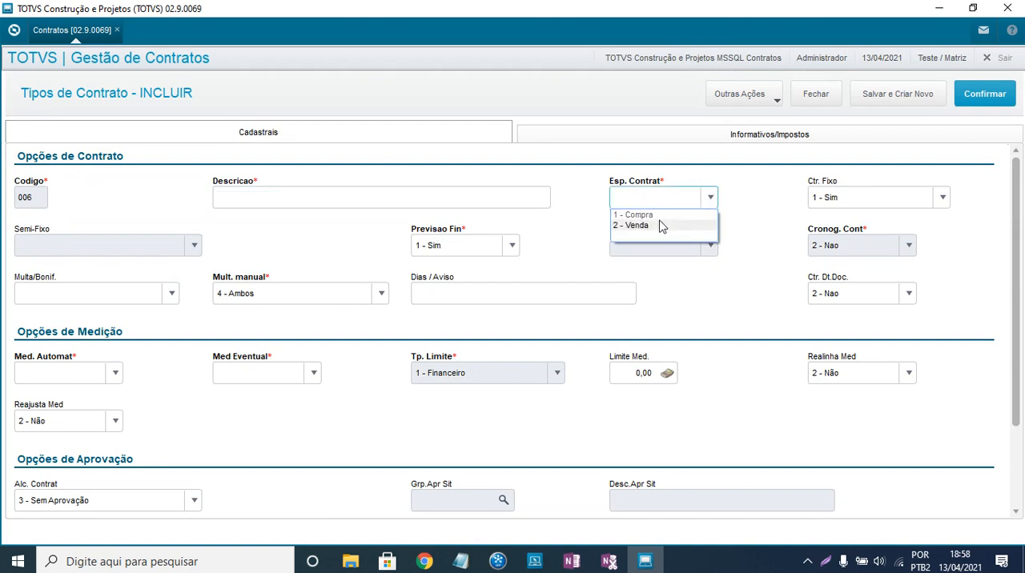
left_click(671, 215)
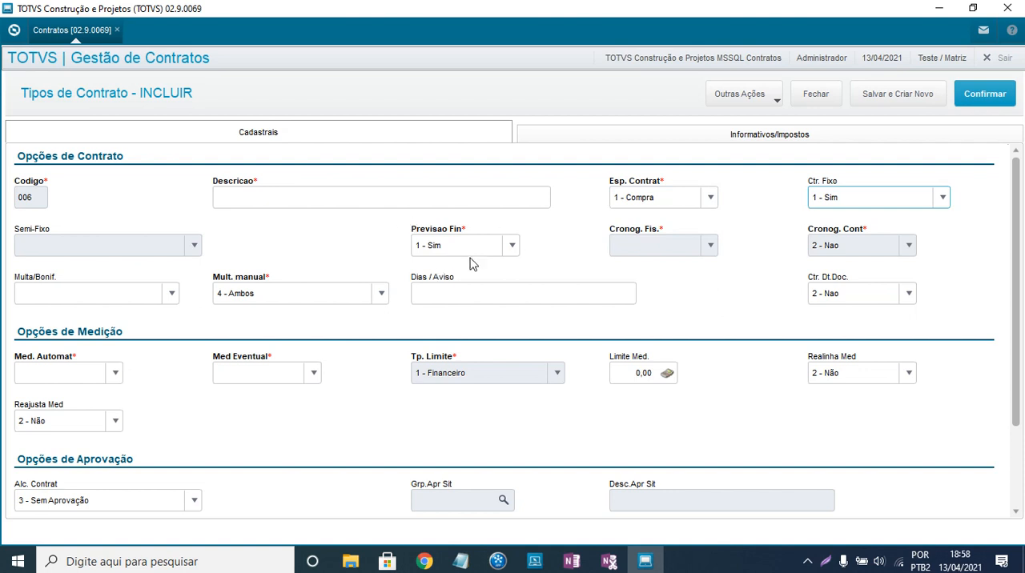
- Enter the description CONTRATO FIXO COM CRONOGRAM and choose 1 - Sim for Previsao Fin
left_click(217, 197)
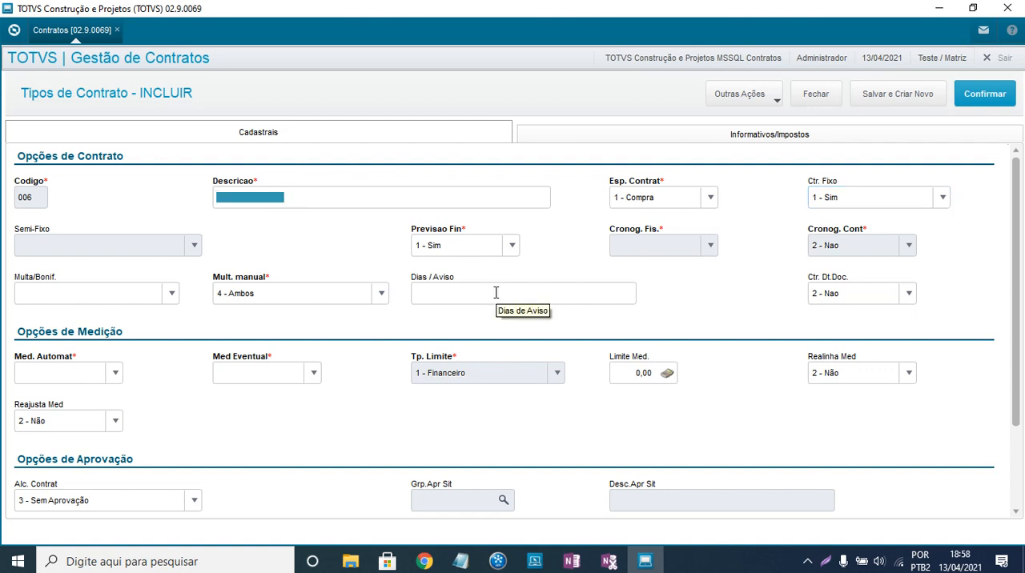
type("CONTRATO")
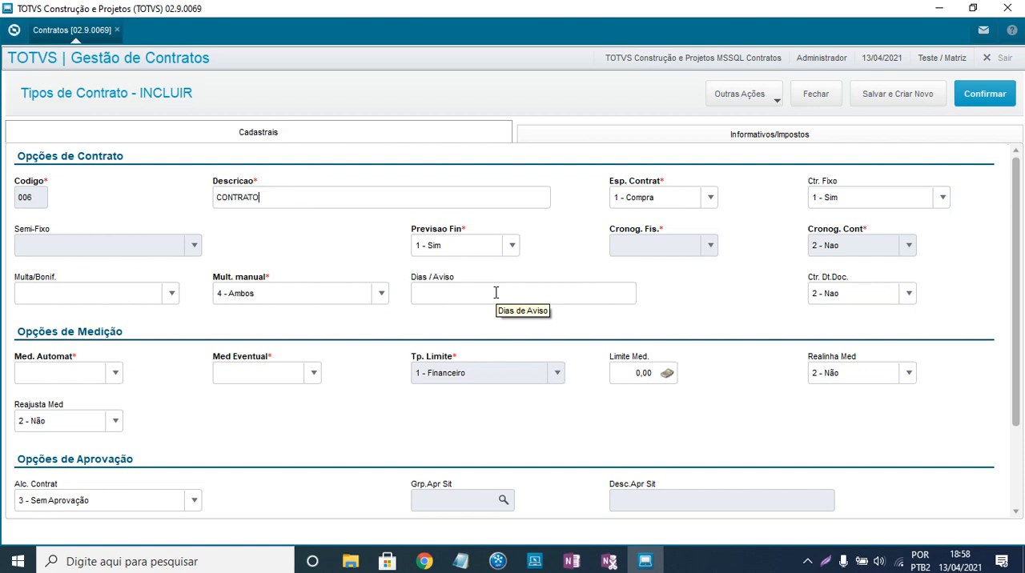
type(" FIXO COM C")
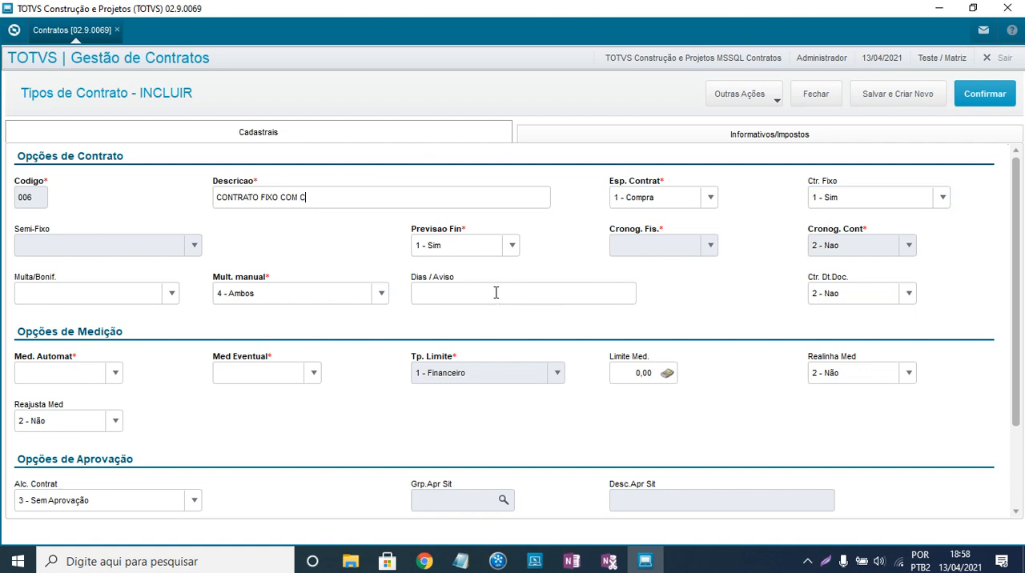
type("RONOGRAM")
left_click(456, 246)
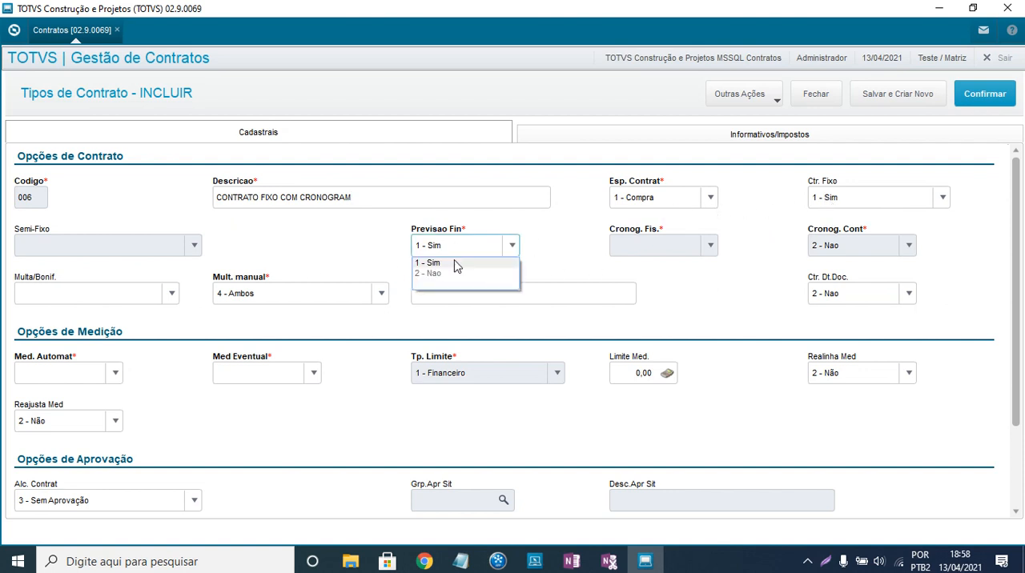
left_click(456, 265)
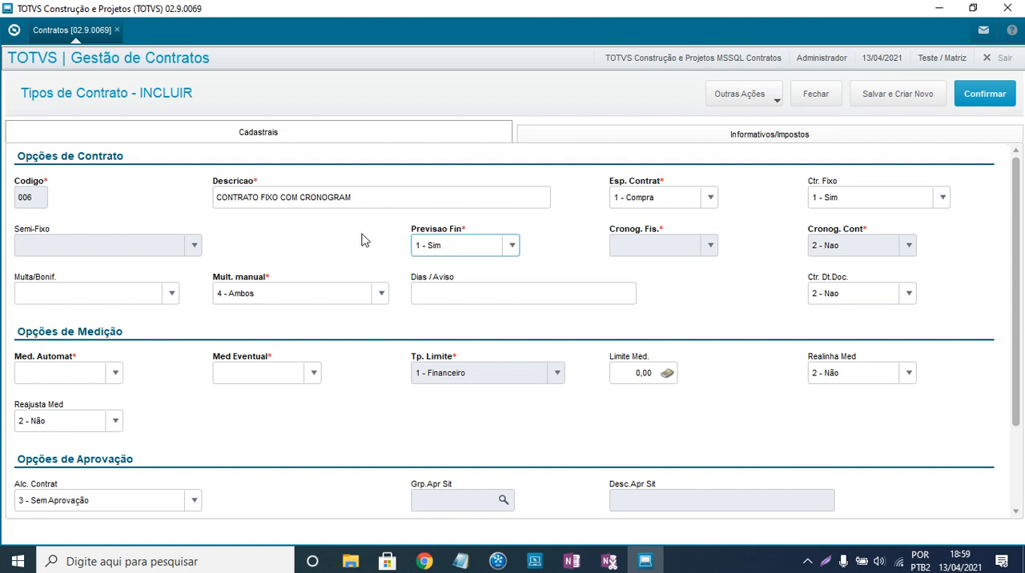
- In the measurement options, set Med. Automat to 1 - Sim and Med Eventual to 2 - Nao
left_click(114, 374)
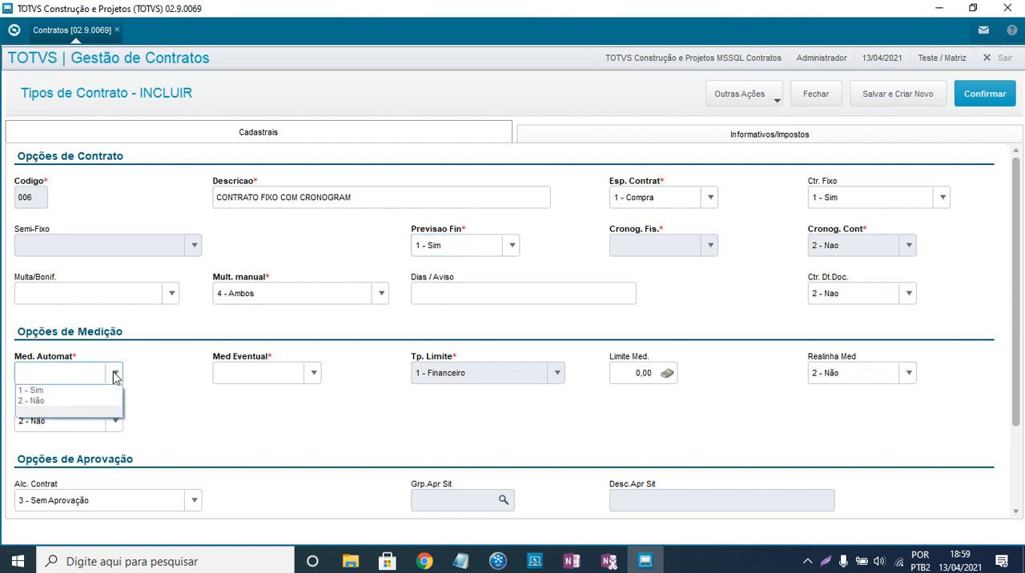
left_click(45, 395)
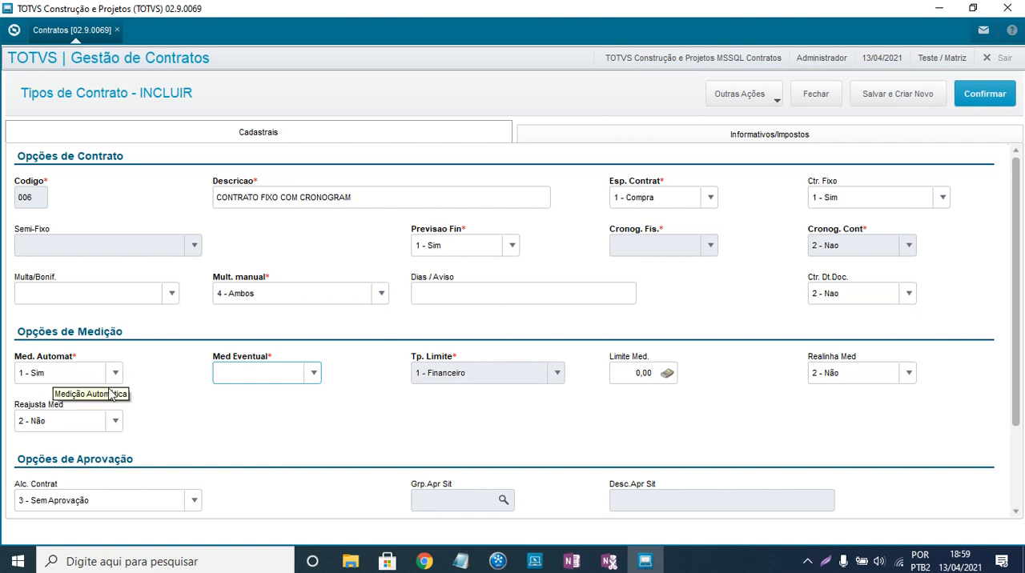
left_click(283, 377)
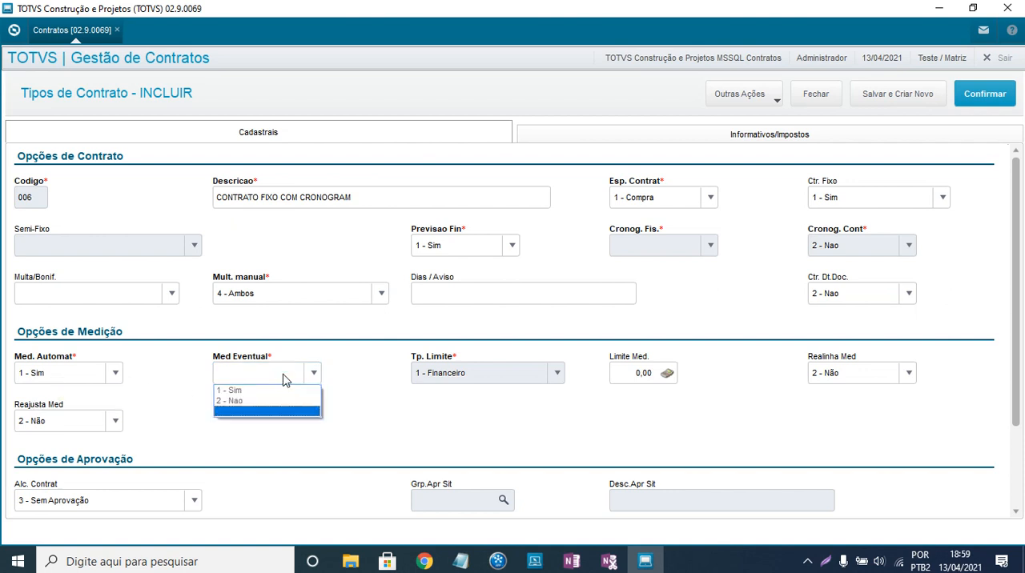
left_click(240, 402)
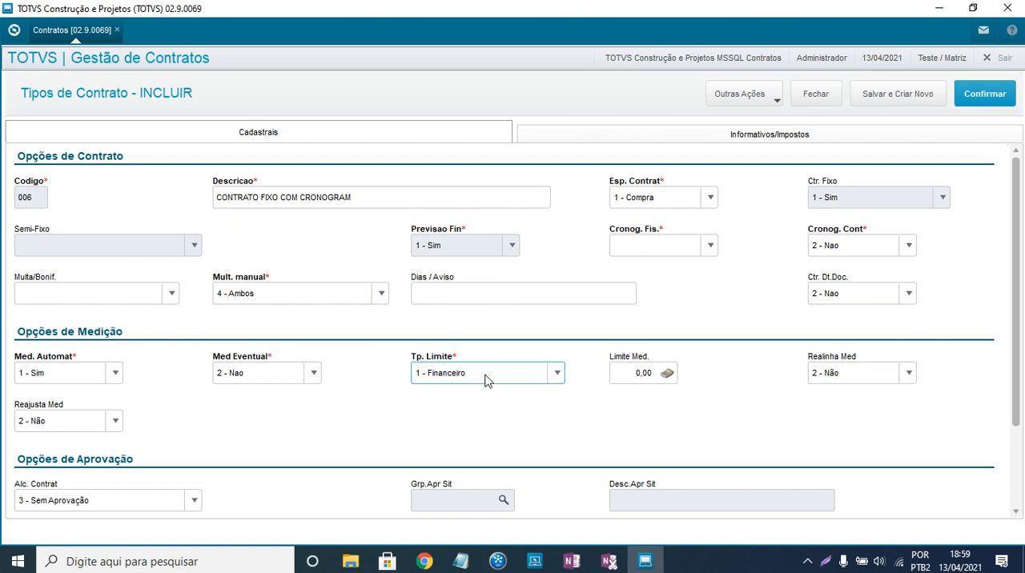
- Choose 1 - Financeiro for Tp. Limite and set Cronog. Fis. to 2 - Não
left_click(555, 374)
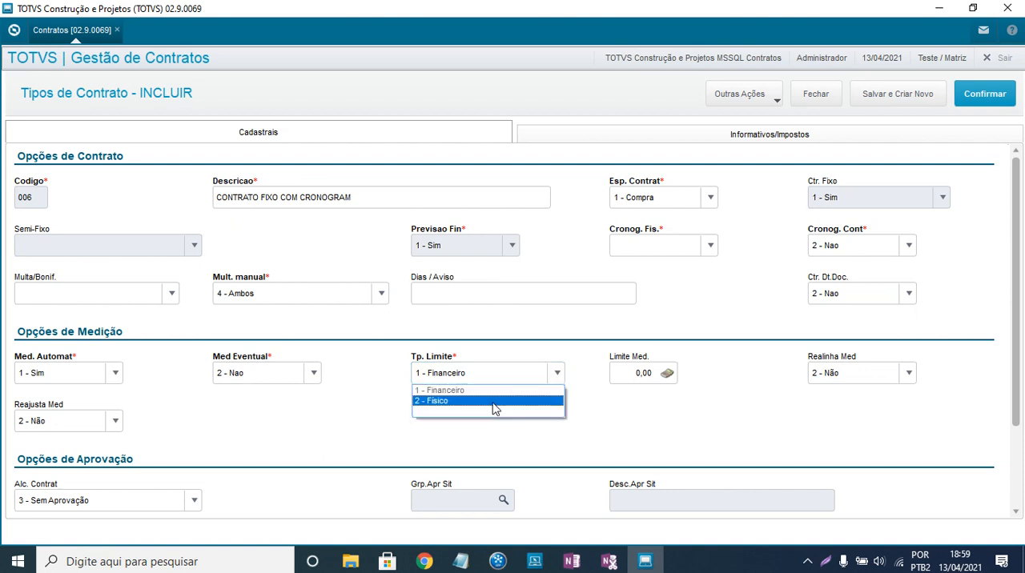
left_click(473, 364)
left_click(638, 375)
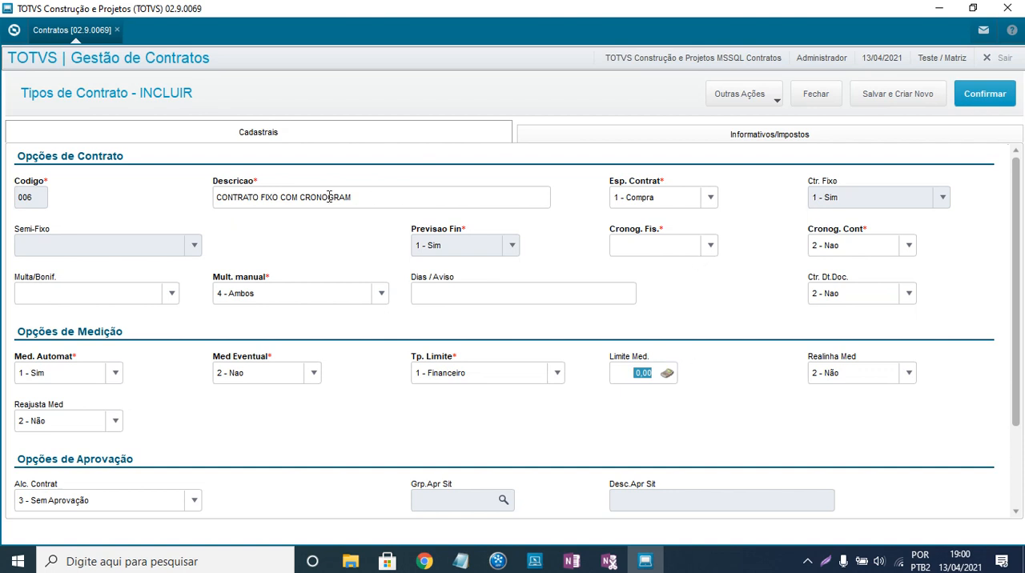
left_click_drag(357, 199, 210, 199)
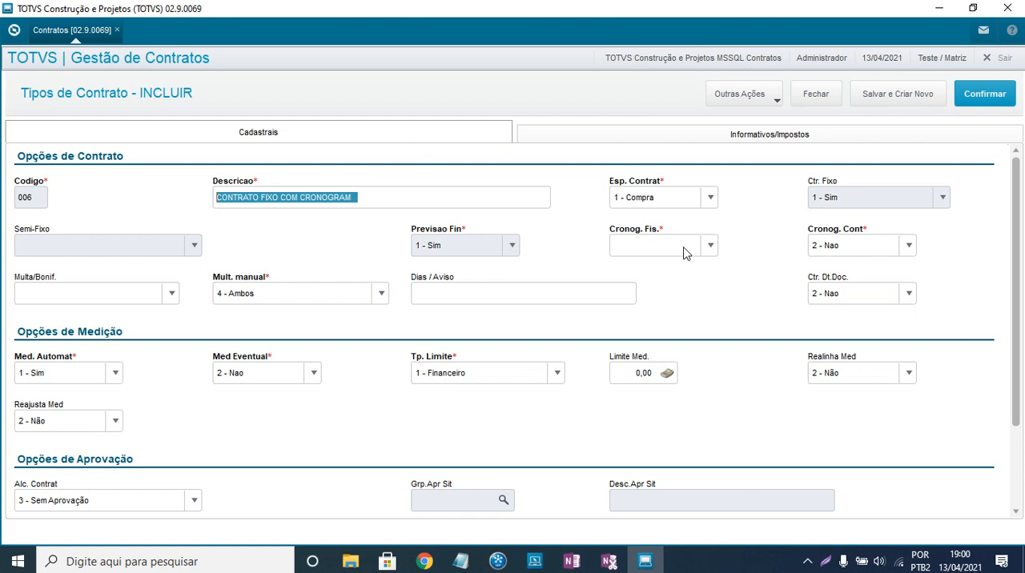
left_click(713, 248)
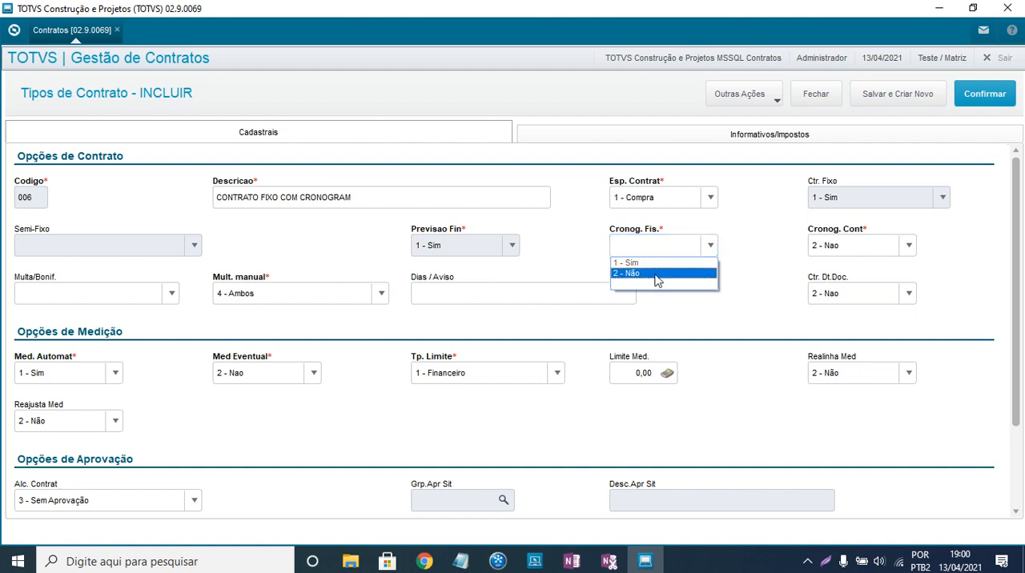
left_click(664, 274)
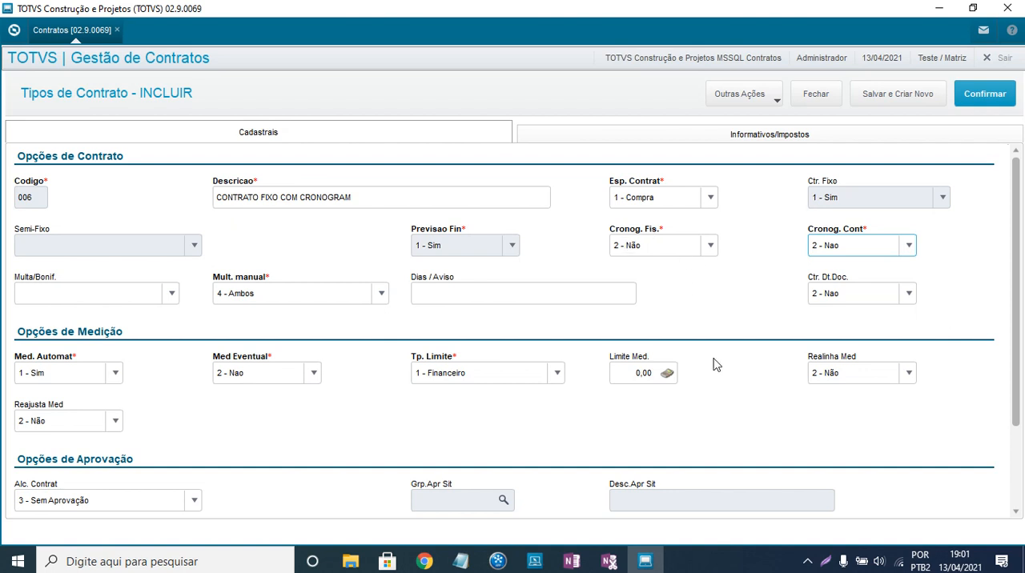
- Set Multa/Bonif. to 2 - Medição and choose 4 - Ambos for Mult. manual
left_click(173, 295)
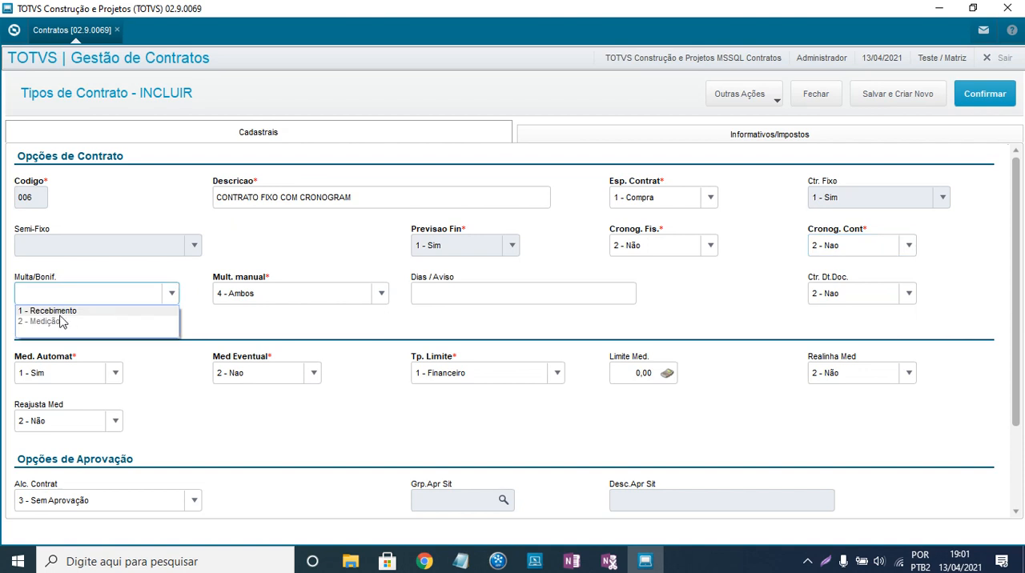
left_click(62, 314)
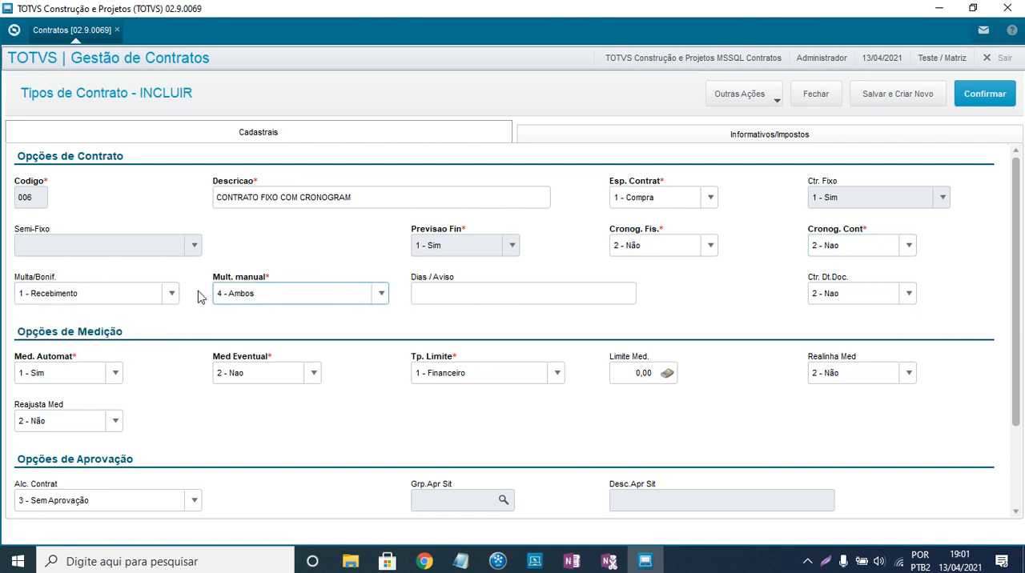
left_click(169, 295)
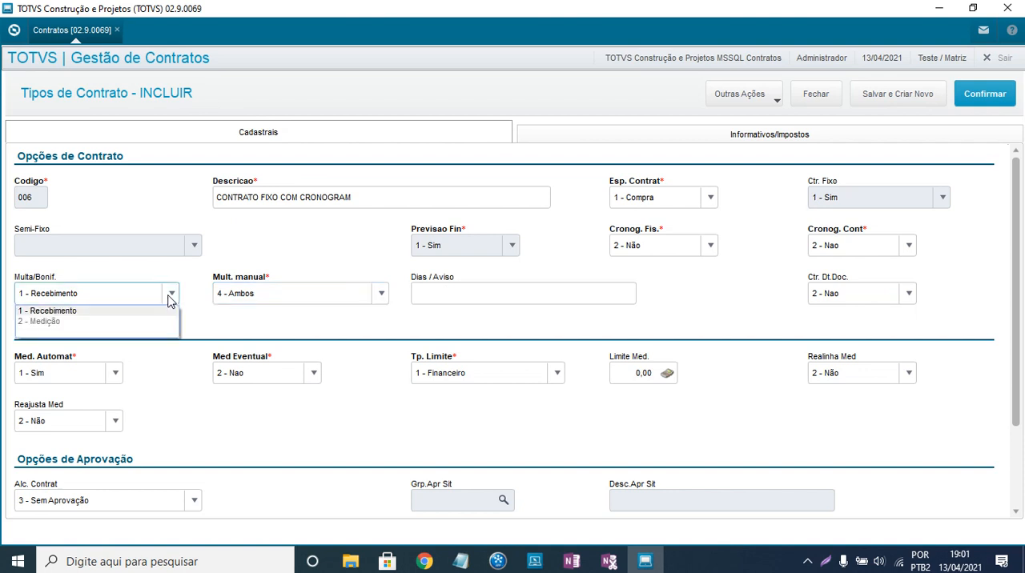
left_click(58, 322)
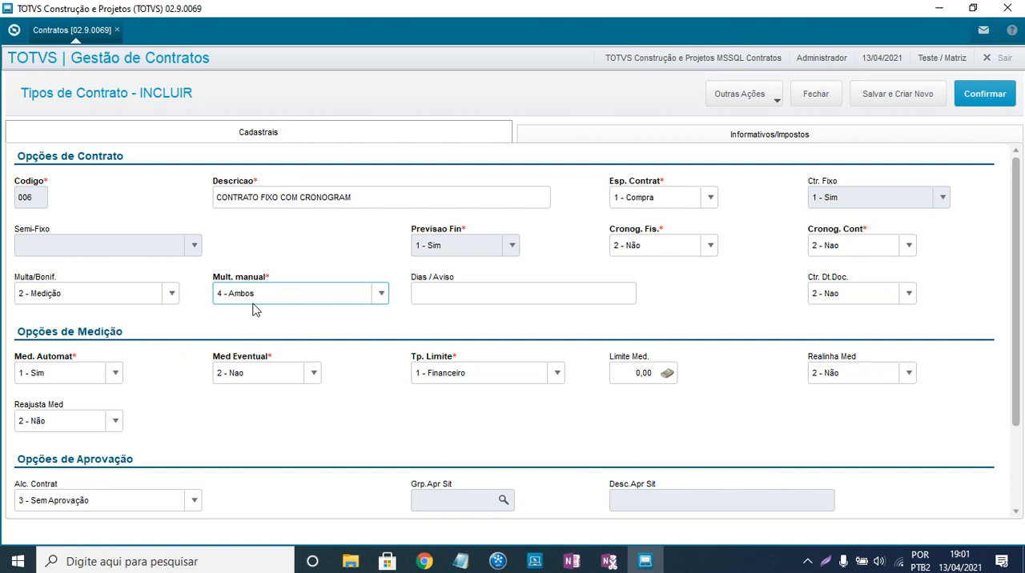
left_click(382, 295)
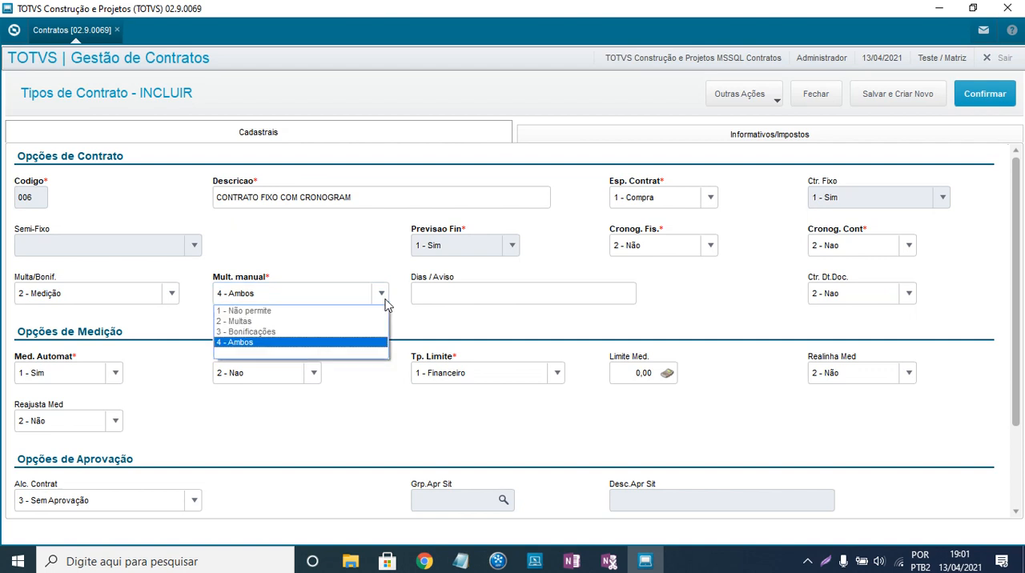
left_click(250, 349)
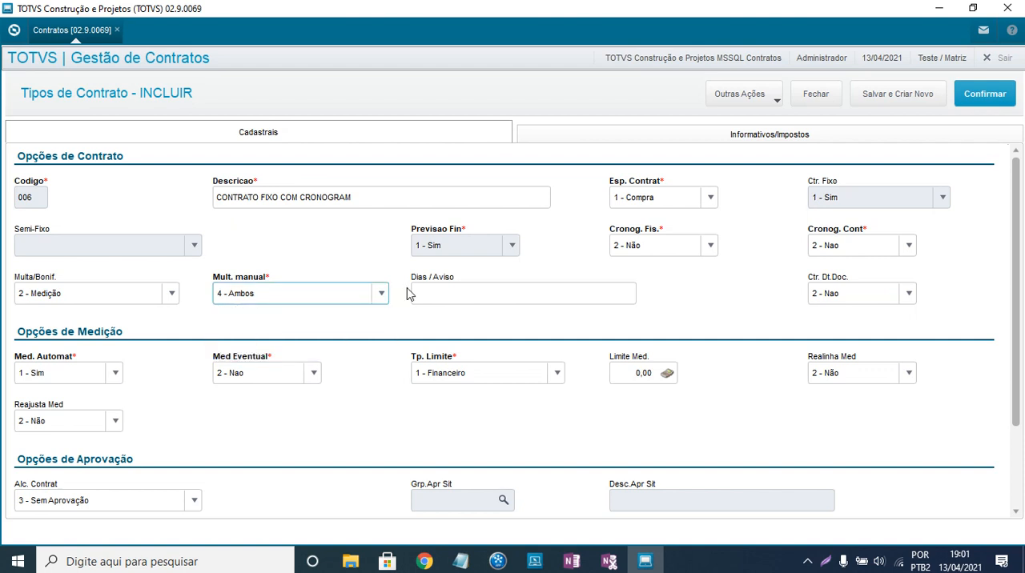
- Enter 120,90,60,20 as the contract type's warning days in Dias / Aviso
left_click(416, 294)
left_click(425, 293)
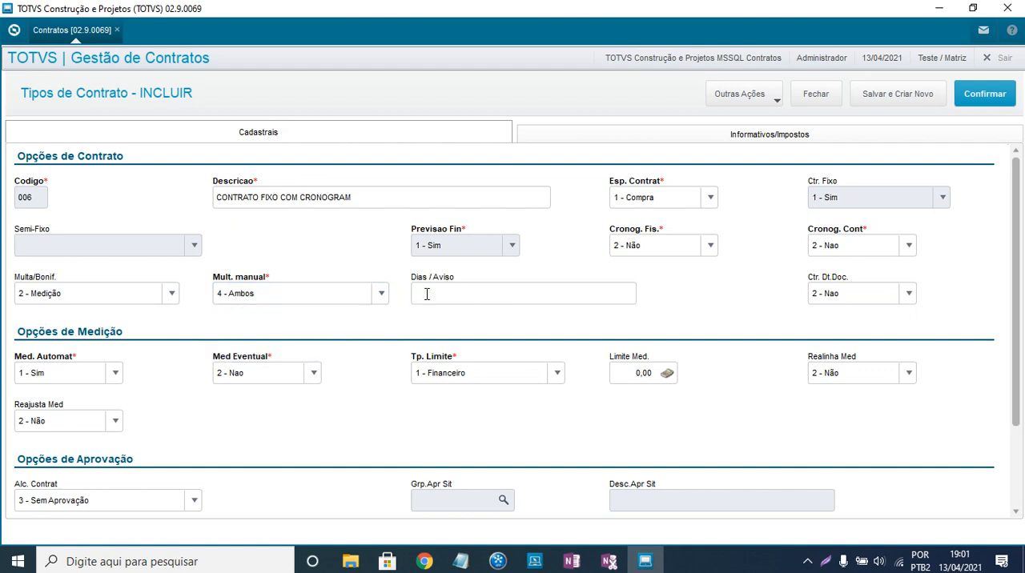
left_click(424, 293)
type("120,90,60,20")
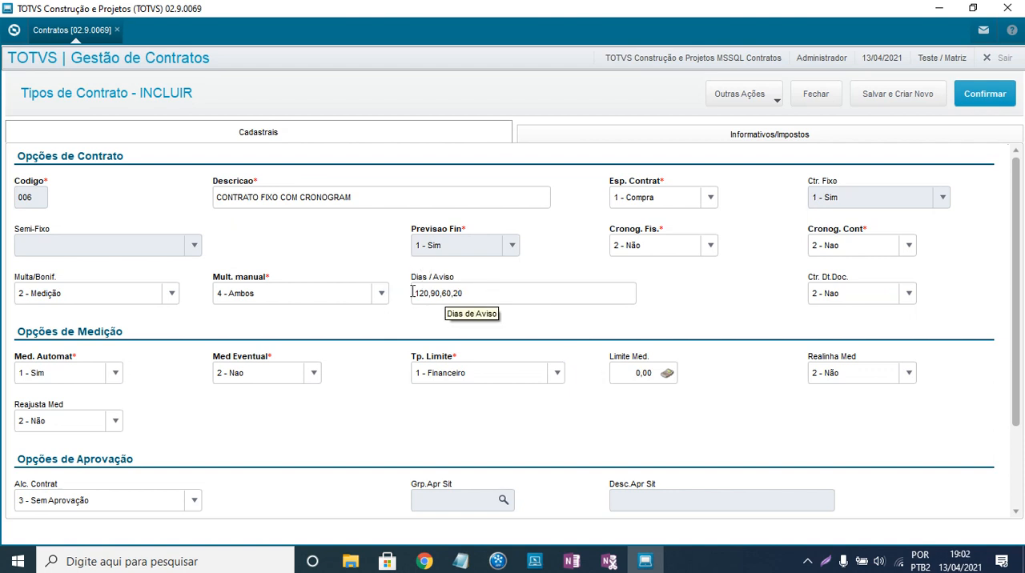
left_click_drag(413, 292, 473, 293)
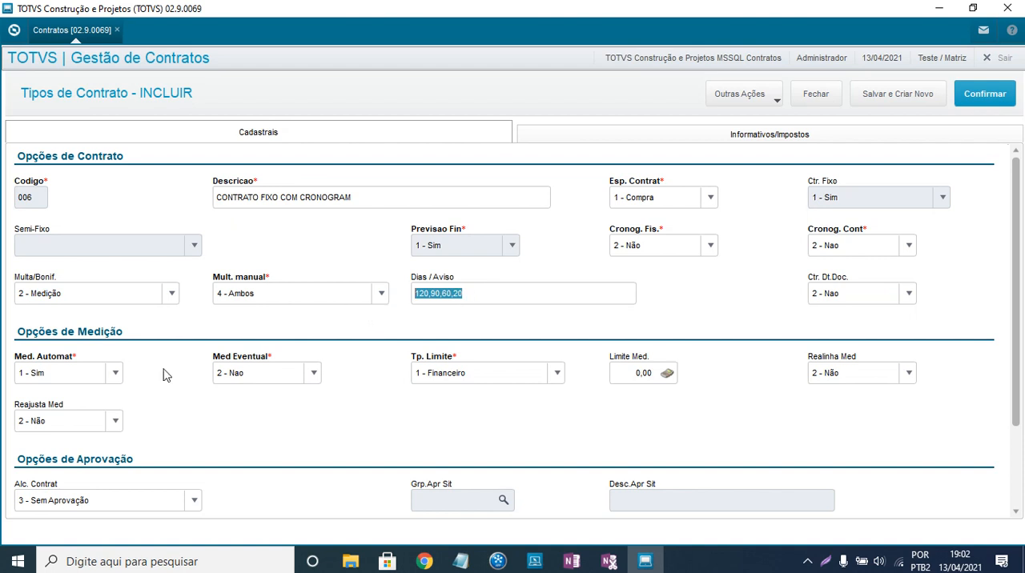
- In the approval options, choose 3 - Sem Aprovação for Alc. Contrat
scroll(162, 375, "down", 3)
scroll(304, 376, "down", 1)
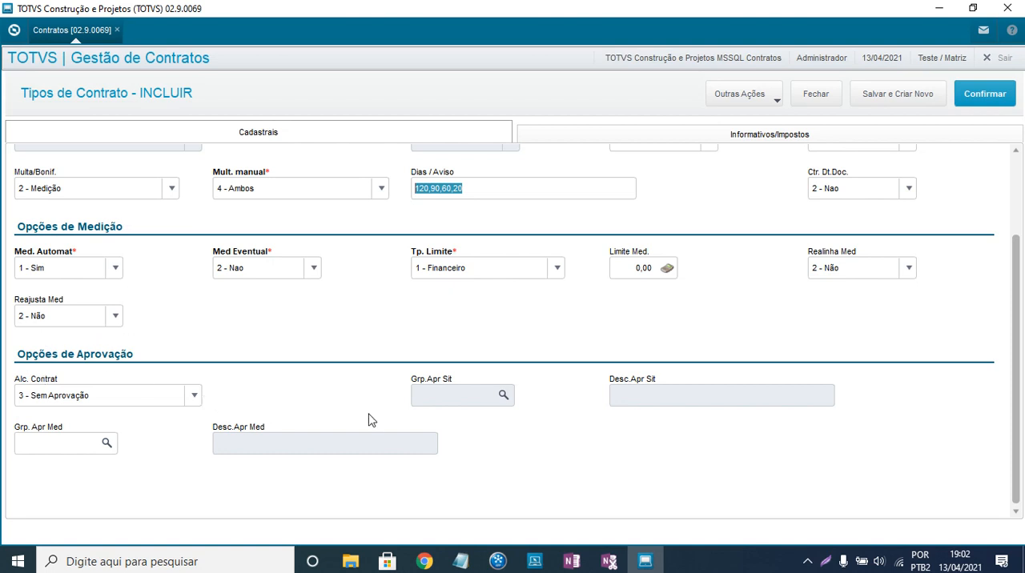
scroll(370, 418, "up", 1)
left_click(194, 440)
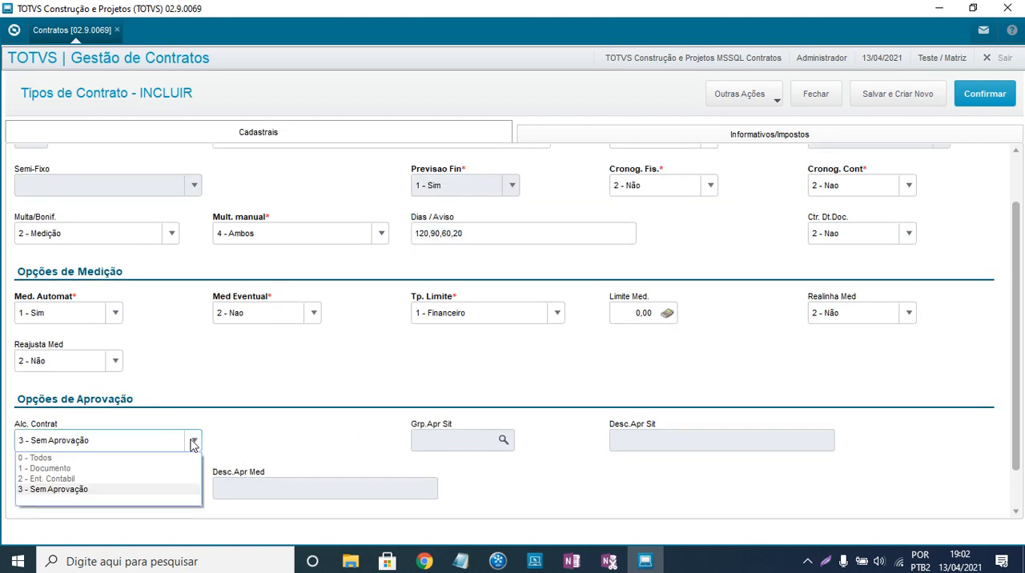
left_click(74, 494)
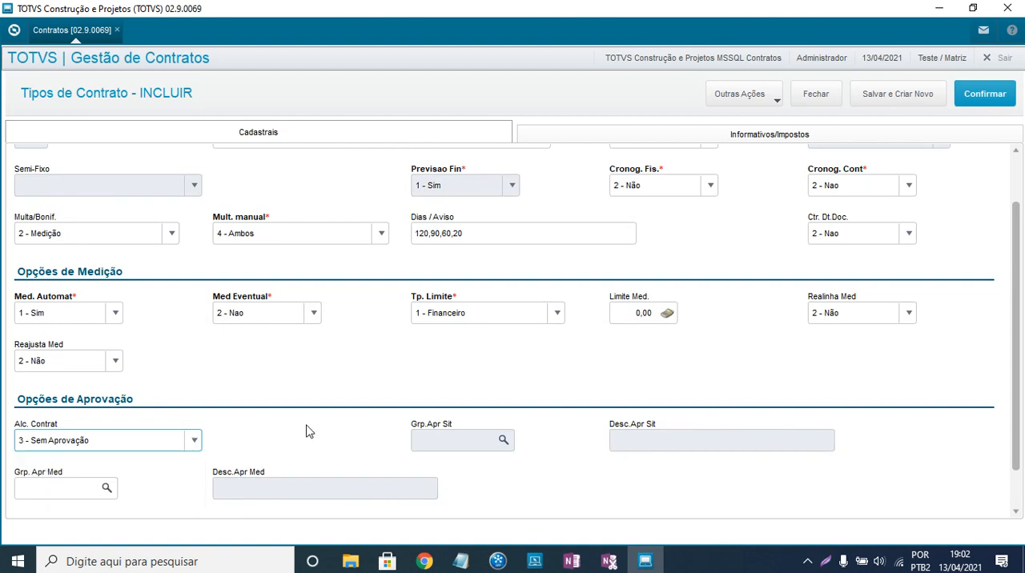
scroll(304, 428, "down", 1)
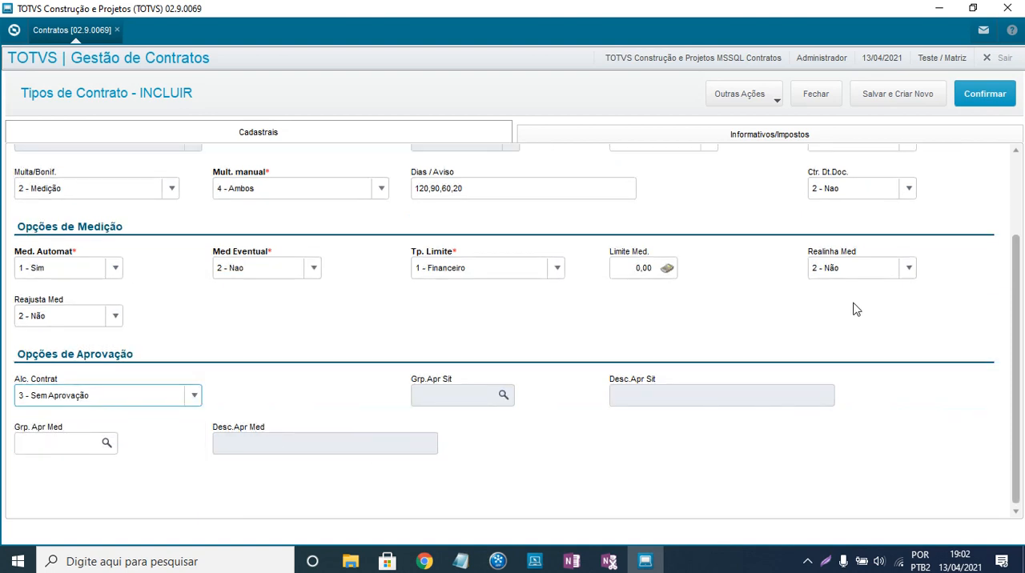
- Save the new contract type and close the Tipos de Contrato list
scroll(861, 295, "up", 3)
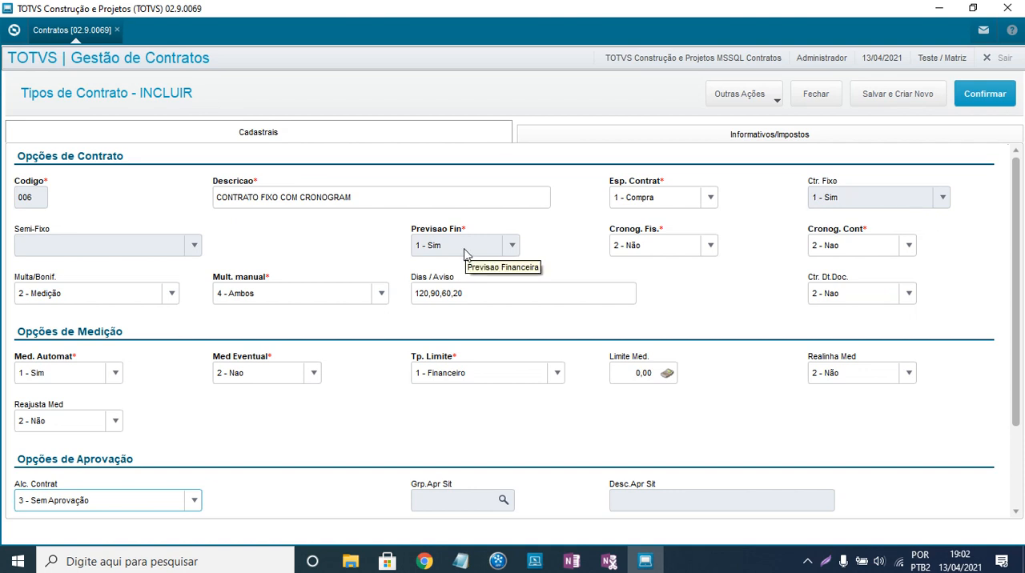
left_click(993, 98)
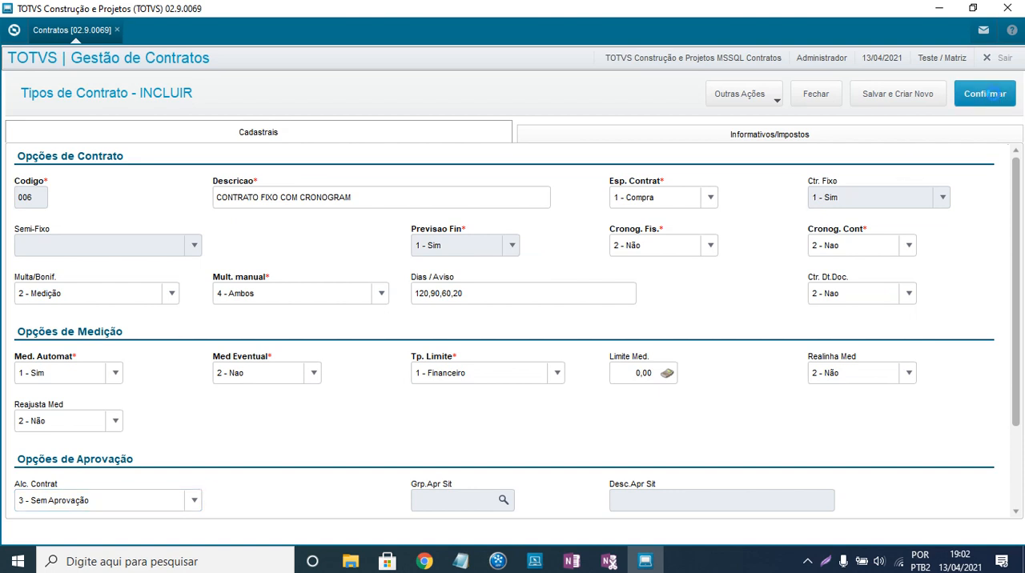
left_click(664, 358)
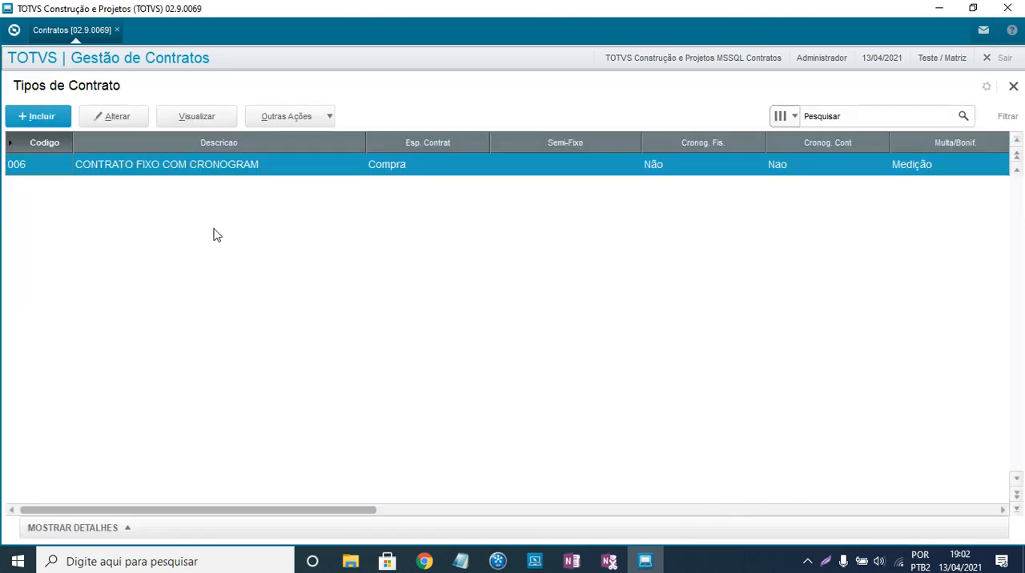
left_click(1013, 86)
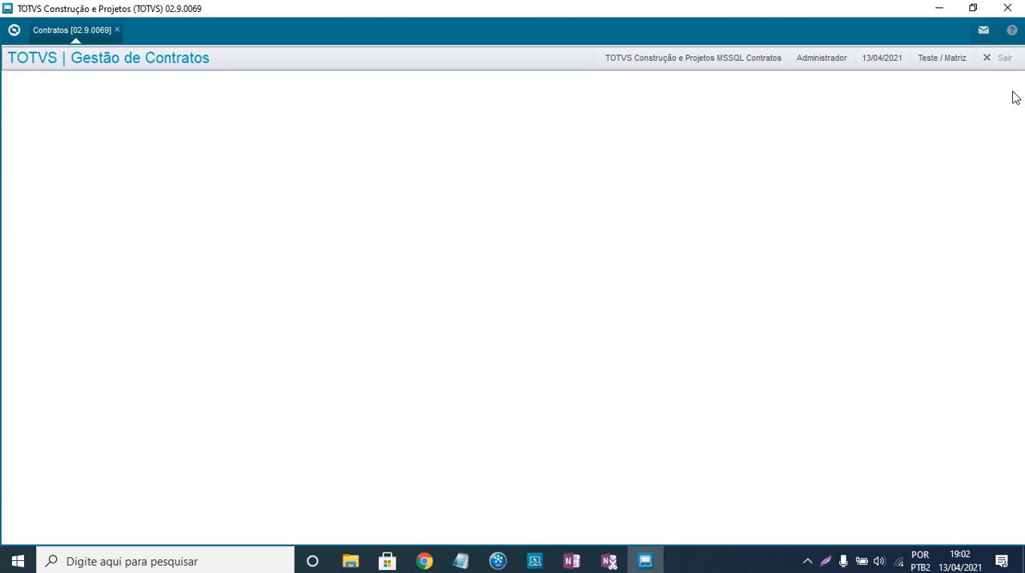
- Open Tipos de Planilha and start a new spreadsheet type with code CON and description PLANILHA GENERICA
left_click(64, 393)
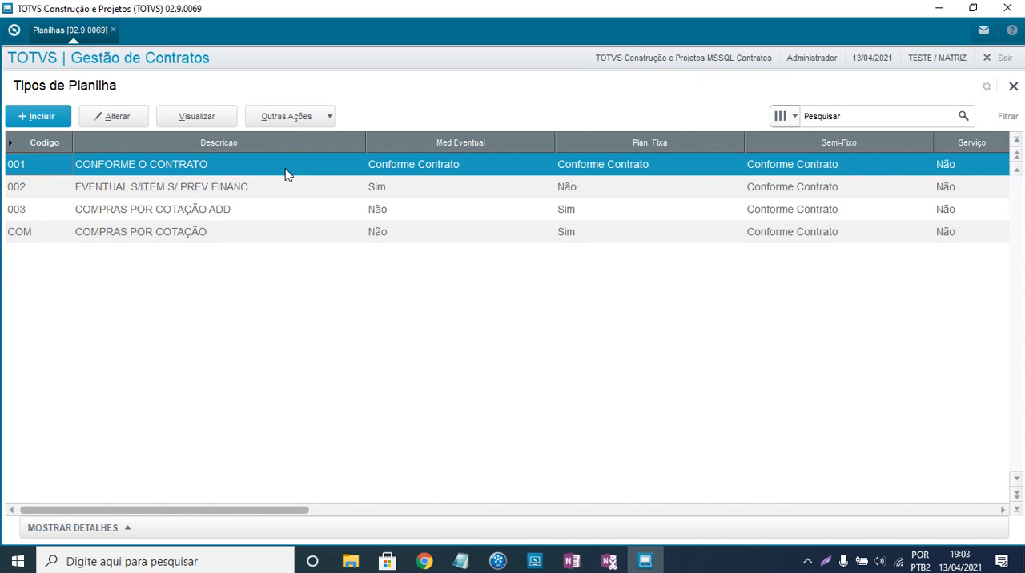
left_click(33, 120)
left_click(242, 148)
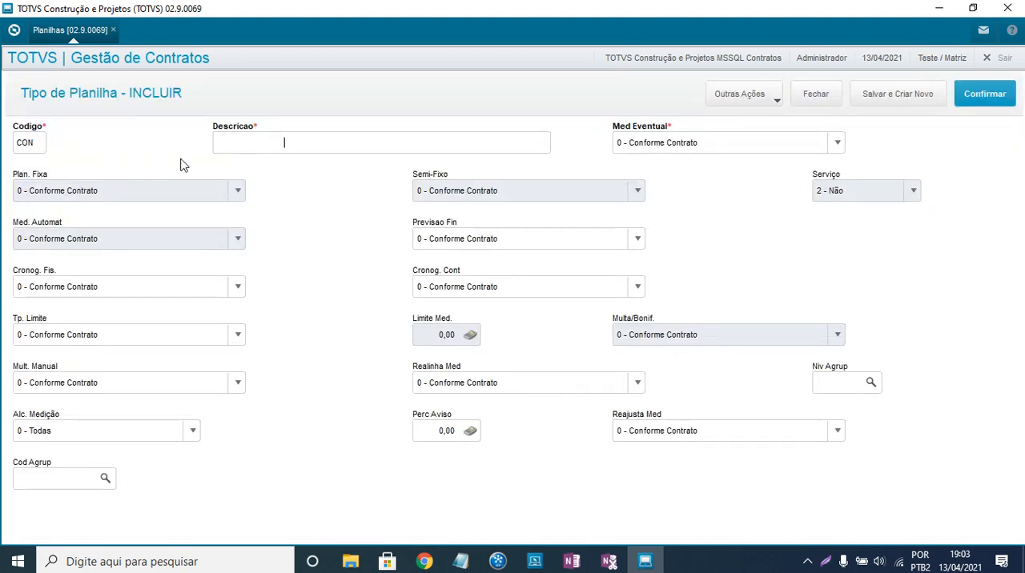
key("BackSpace")
key("Home")
type("PLANILHA GENERICA")
- Check the Med Eventual options, try other Cronog. Fis. settings and return Cronog. Fis. to 0 - Conforme Contrato
left_click(718, 144)
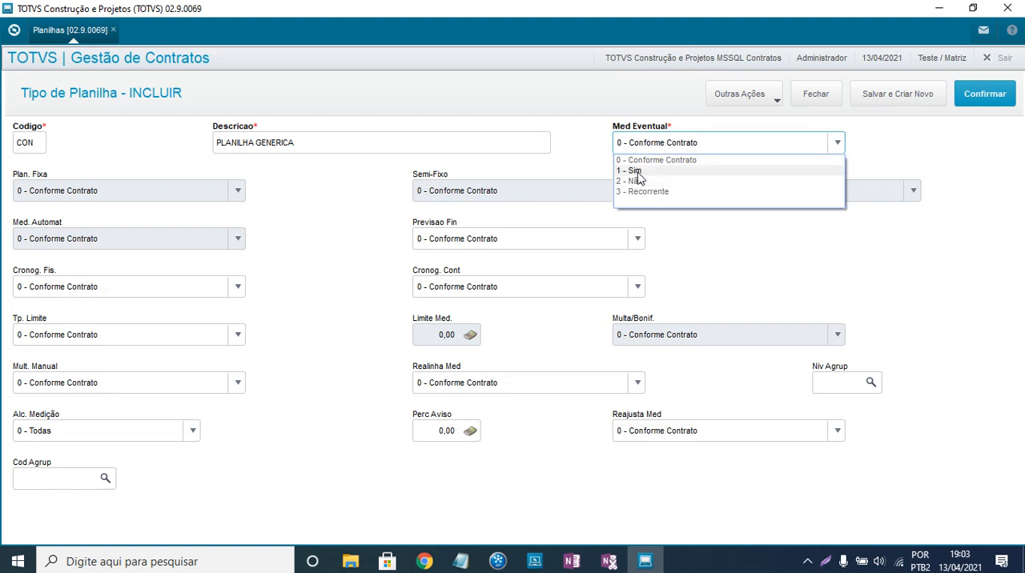
left_click(594, 164)
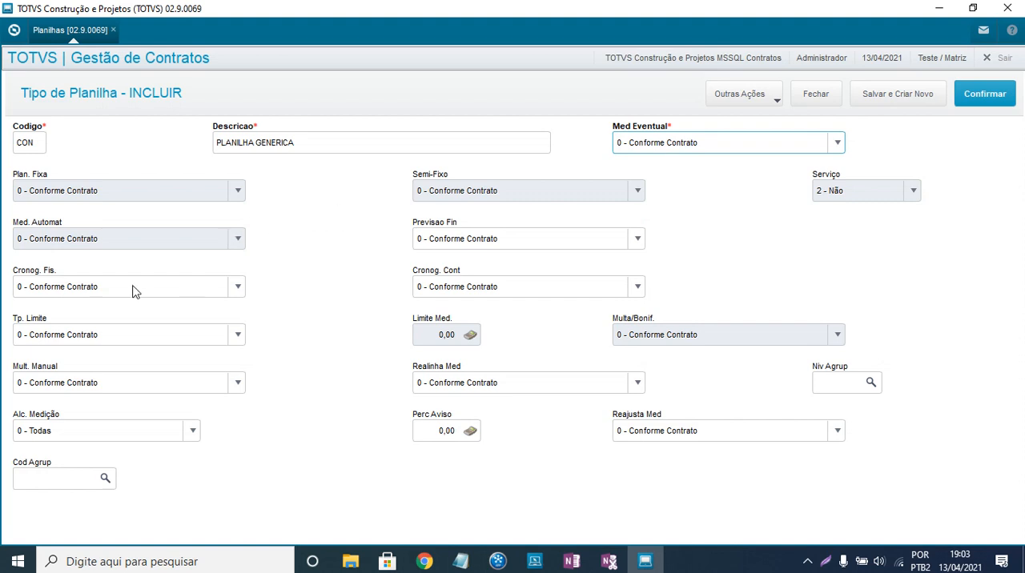
left_click(85, 290)
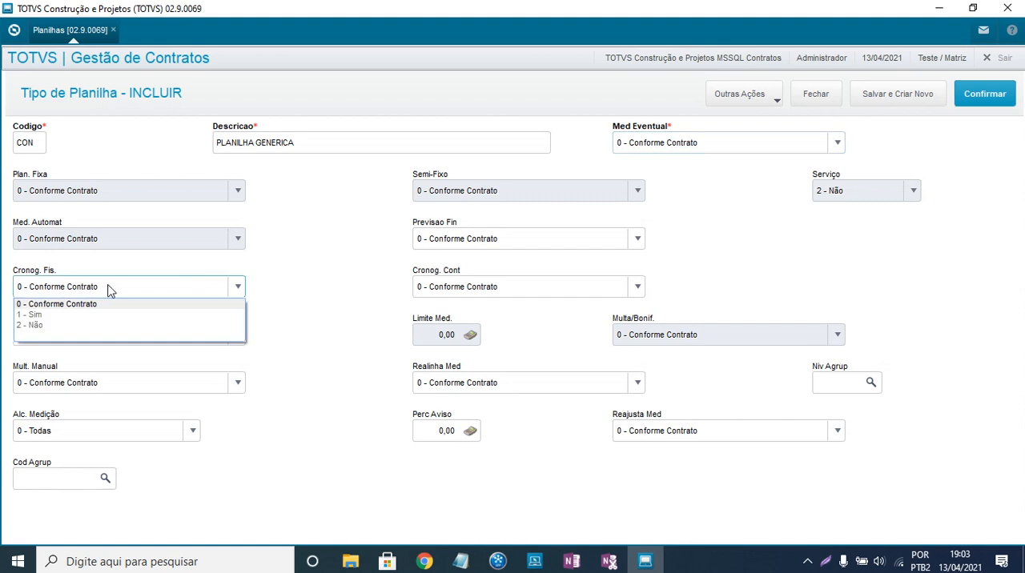
left_click(38, 315)
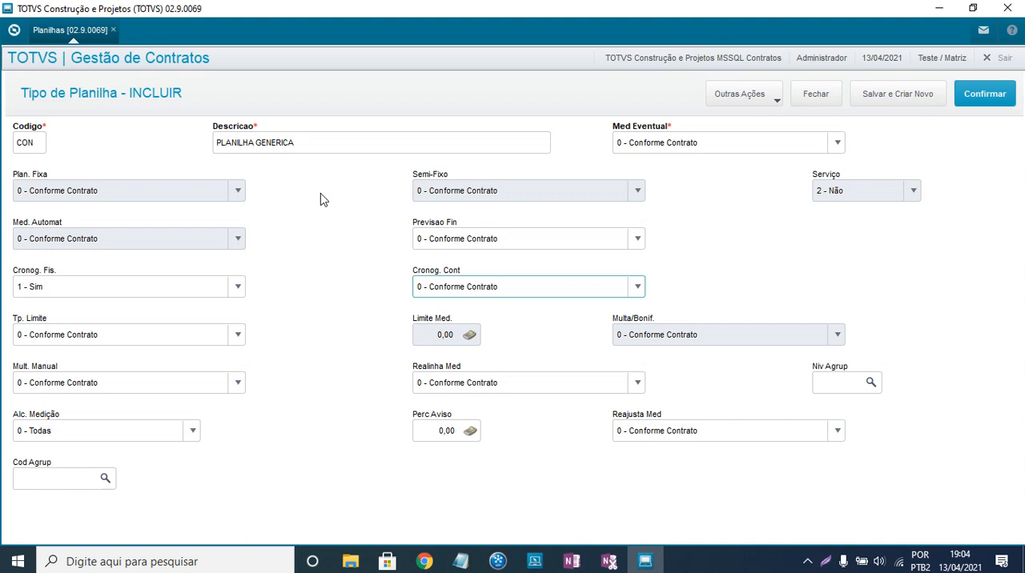
left_click(160, 289)
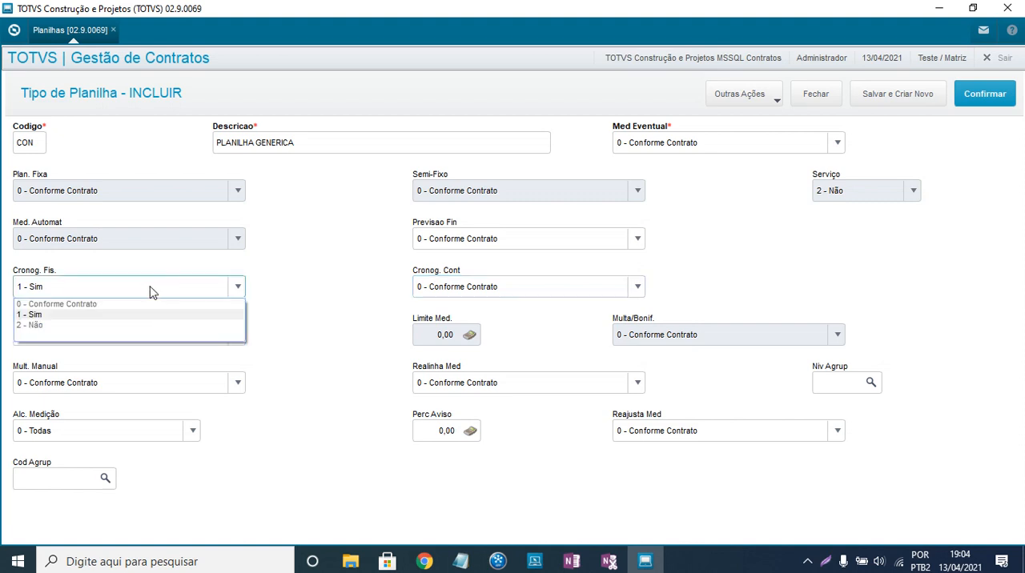
left_click(51, 304)
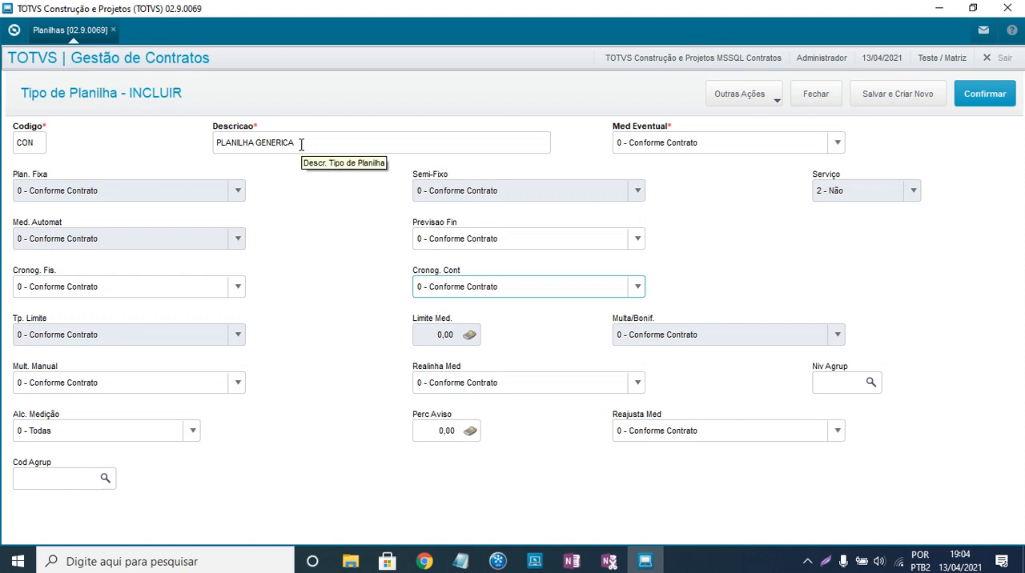
- Save the new spreadsheet type and close the Tipos de Planilha list
left_click(999, 95)
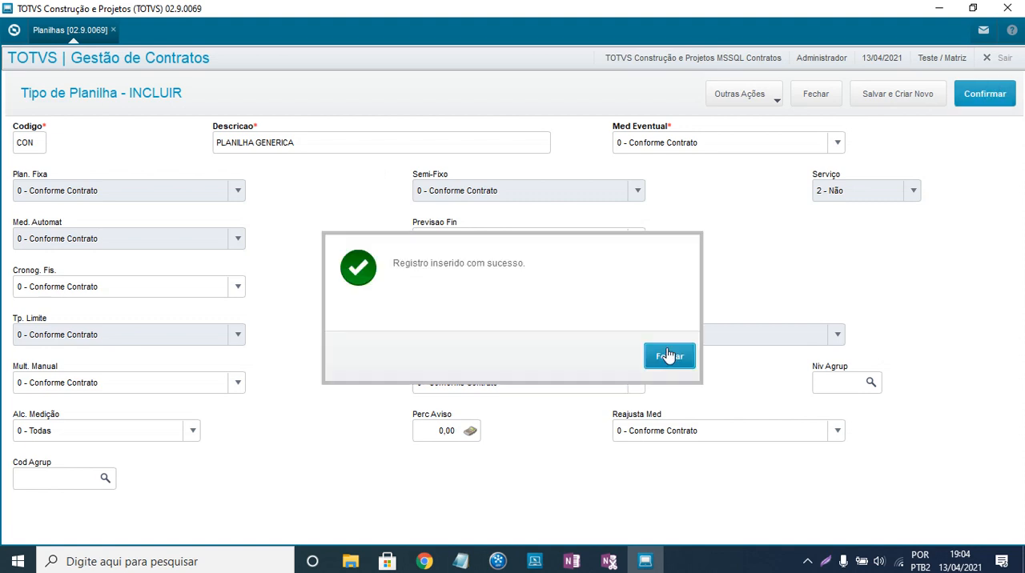
left_click(670, 356)
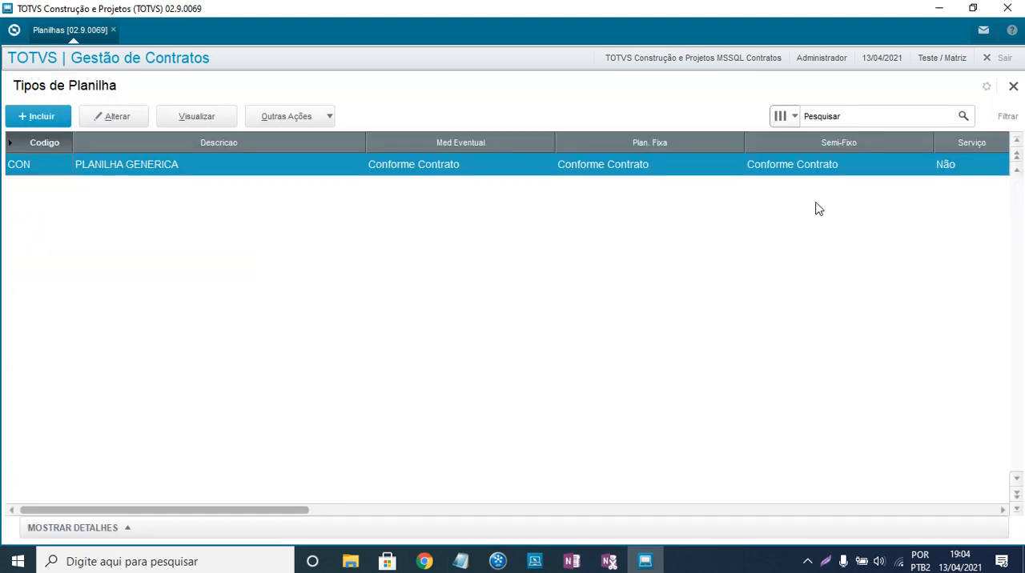
left_click(1015, 88)
- Leave the Cadastros routines and open Manutenção de Contratos from the Contratos routines under Atualizações
left_click(80, 365)
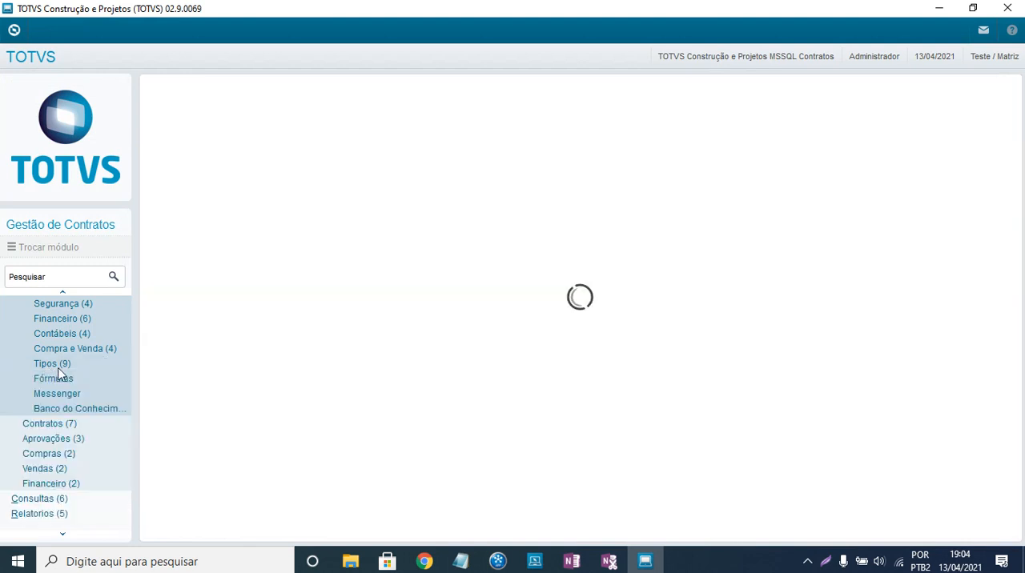
scroll(64, 388, "up", 2)
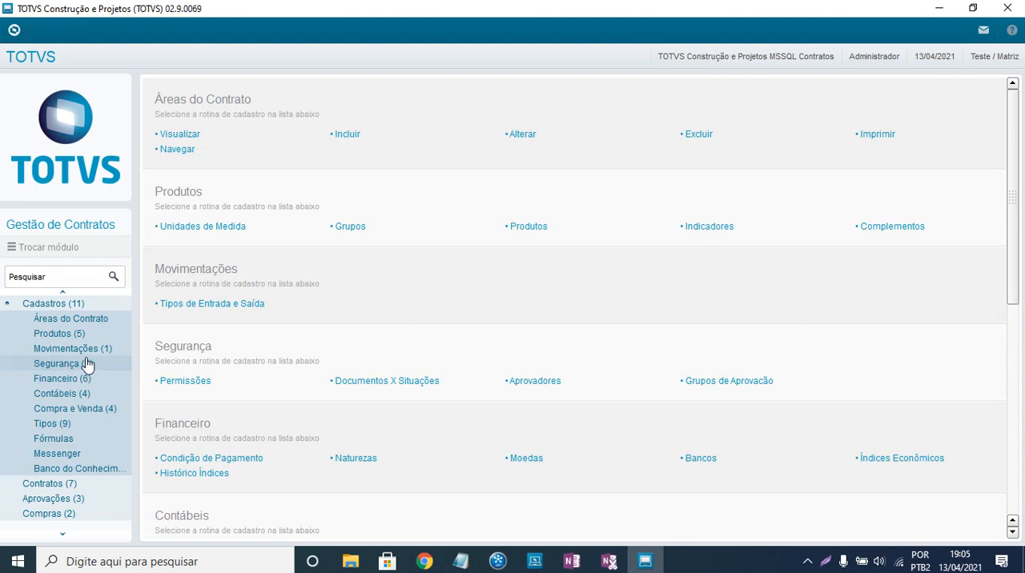
scroll(48, 365, "up", 1)
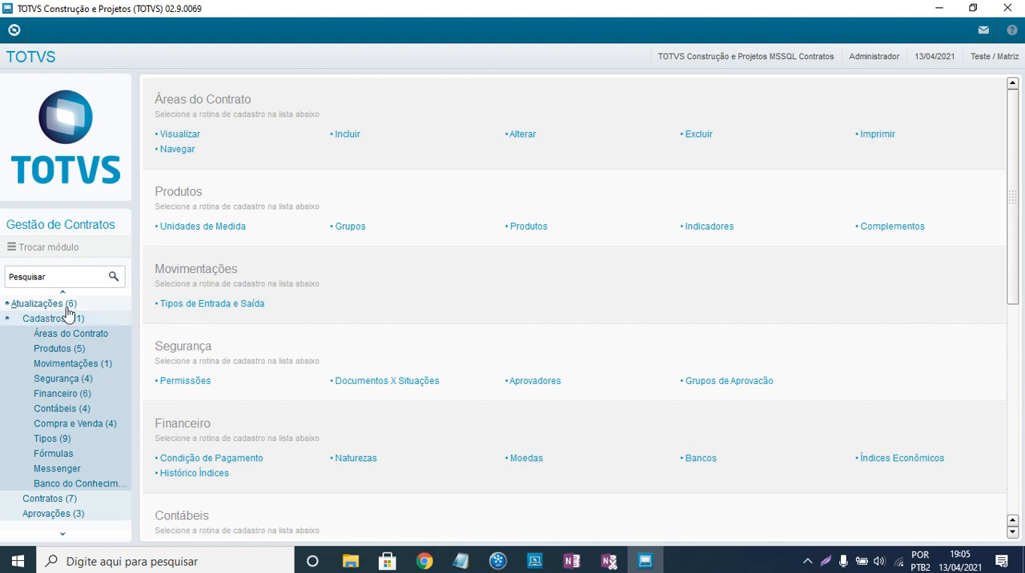
left_click(50, 320)
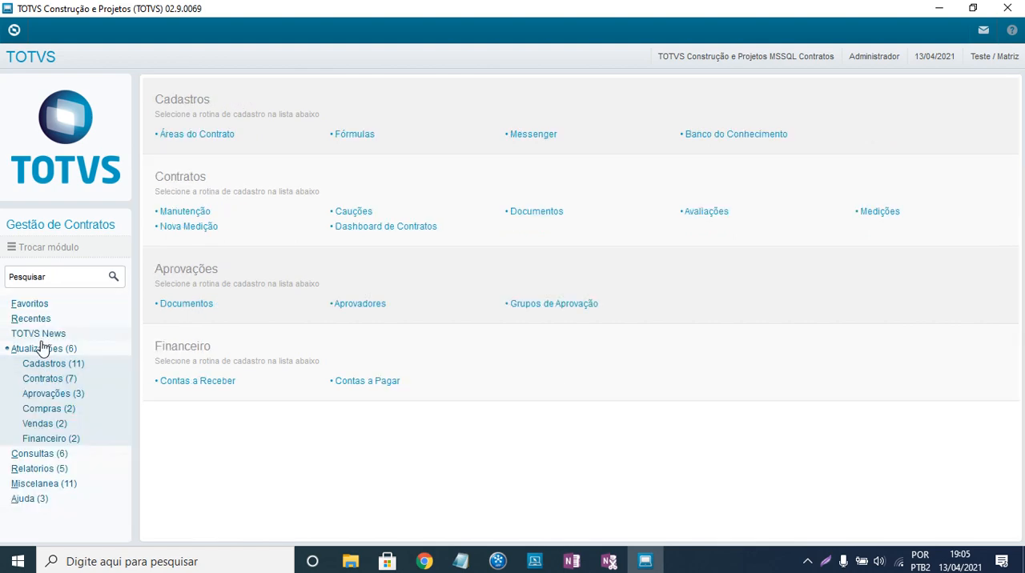
left_click(17, 350)
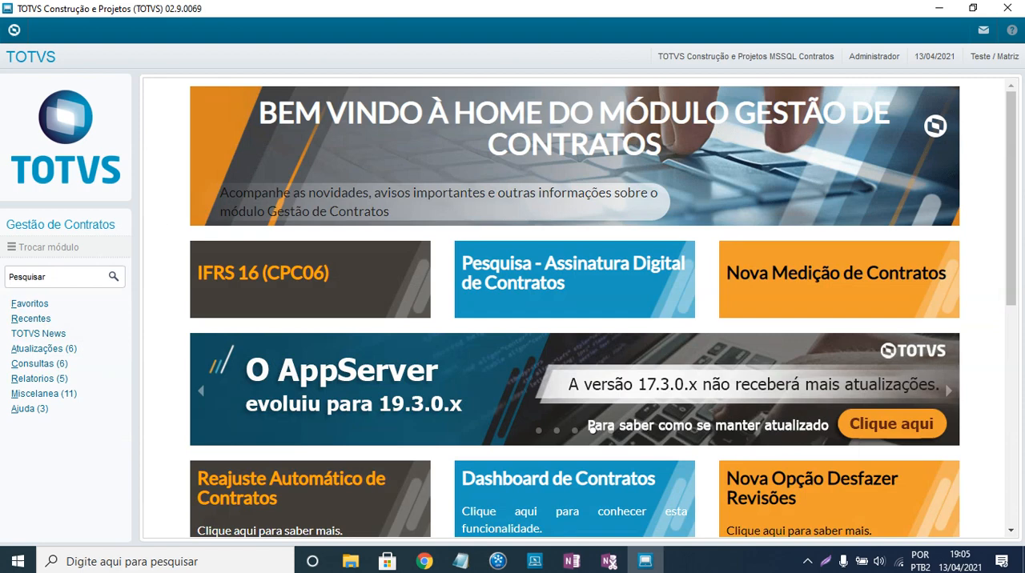
left_click(37, 350)
left_click(70, 383)
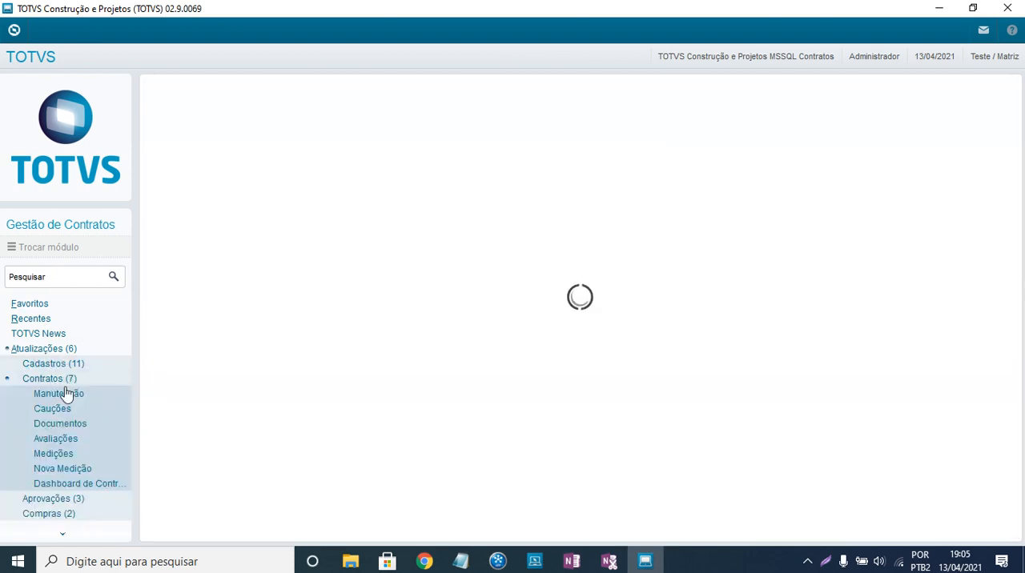
left_click(64, 396)
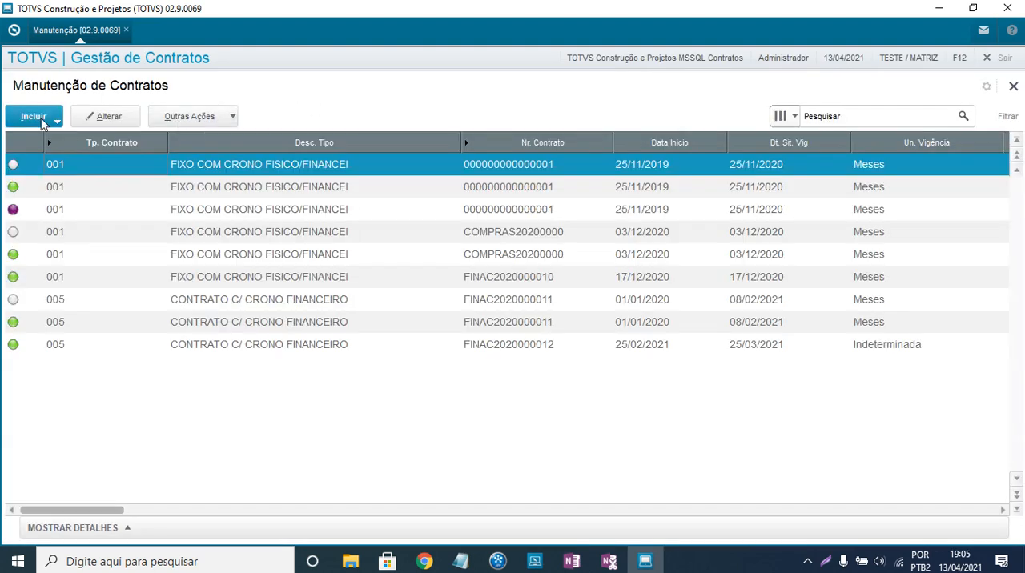
- Start a new purchase contract (Compra) and choose type 006, CONTRATO FIXO COM CRONOGRAM
left_click(38, 120)
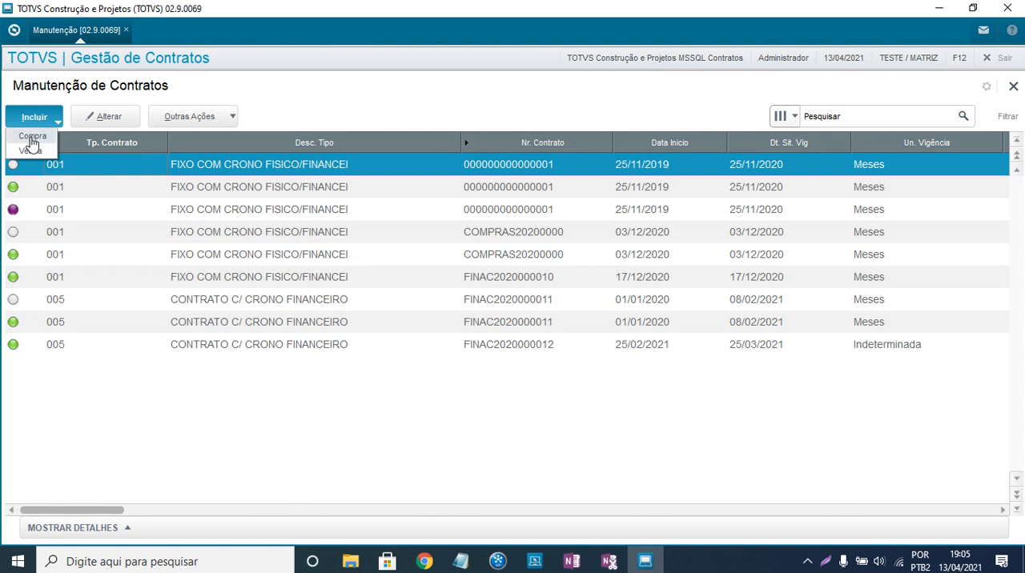
left_click(33, 137)
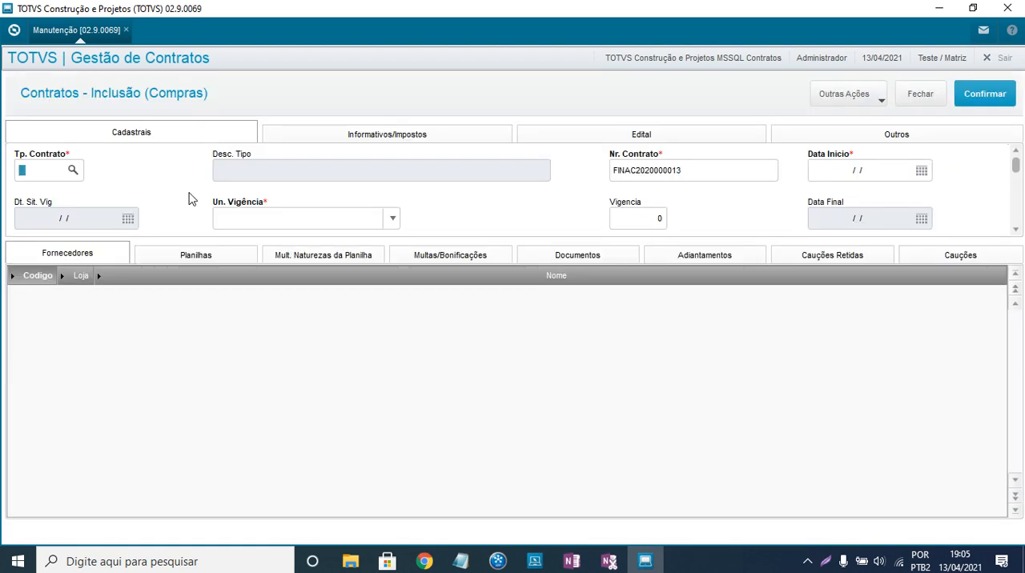
left_click(72, 172)
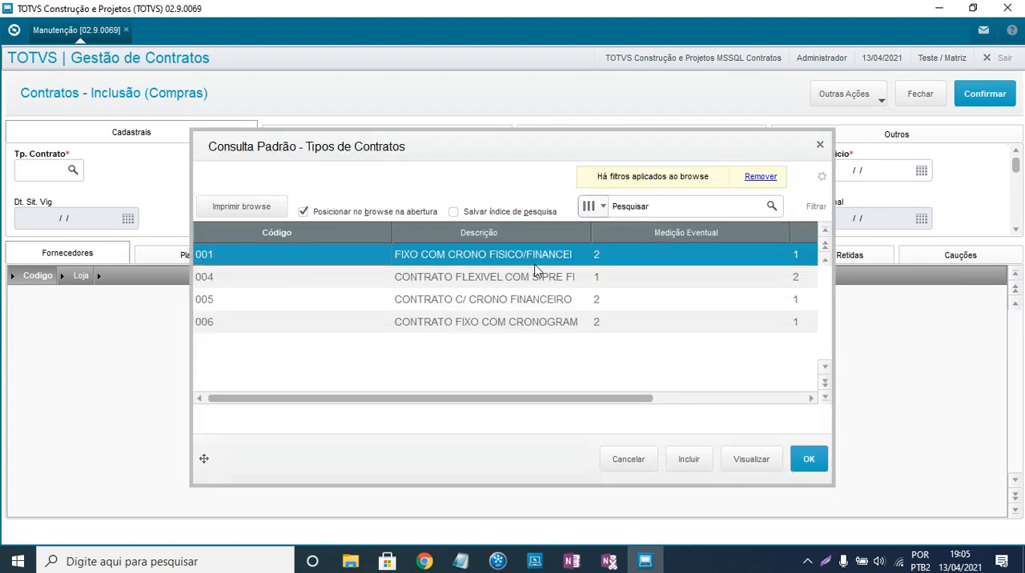
left_click(378, 330)
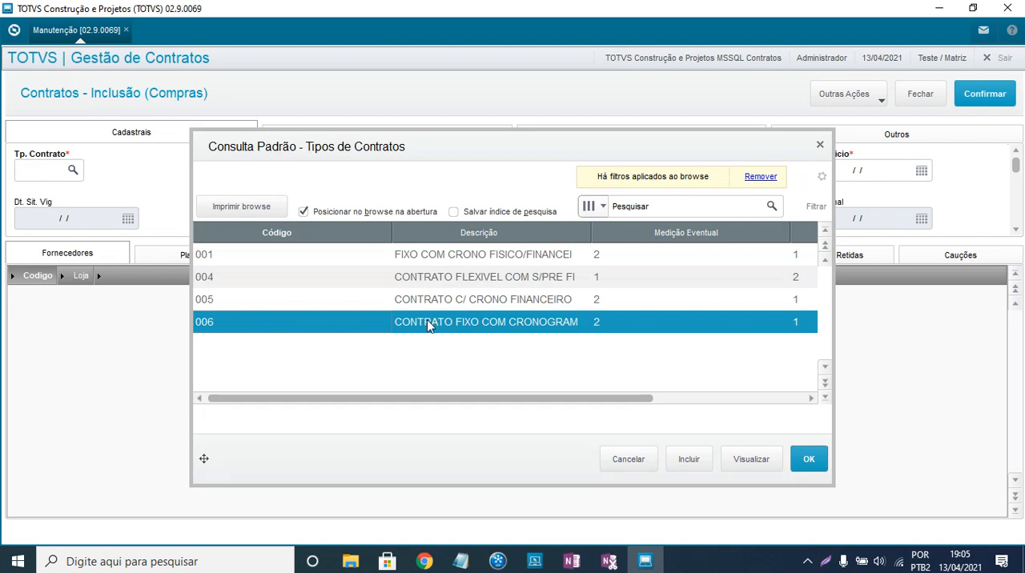
double_click(528, 322)
key("Tab")
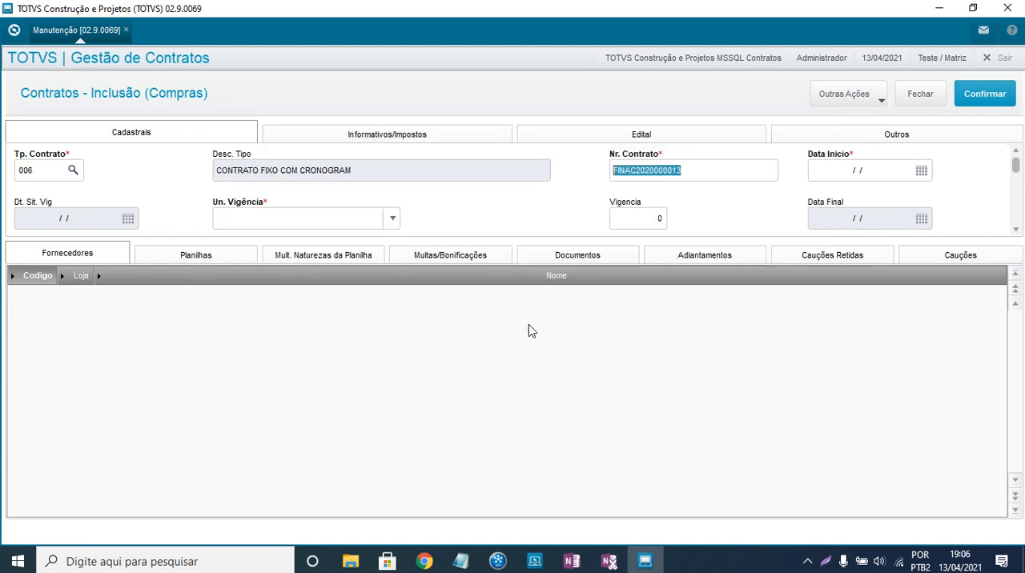
- Set the contract's Data Inicio to 01/04/2021
left_click(867, 178)
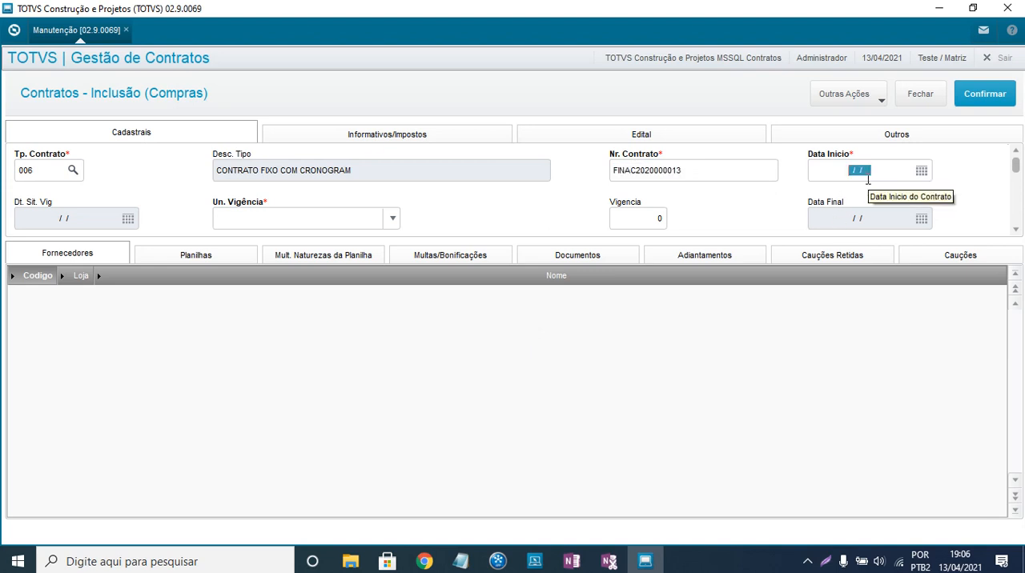
type("01/04/2021")
key("Tab")
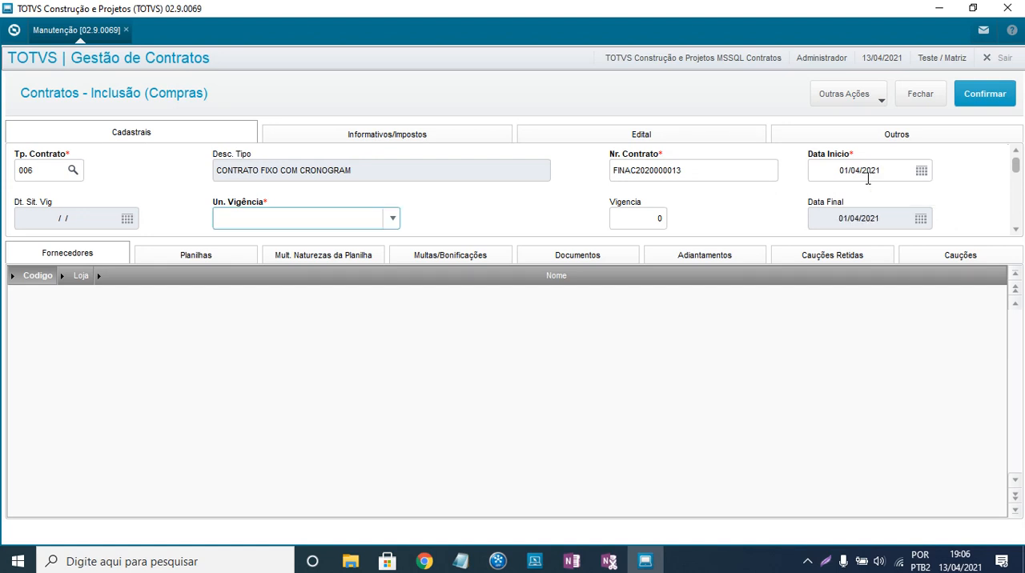
- Choose 3 - Anos as the contract's Un. Vigência
left_click(393, 221)
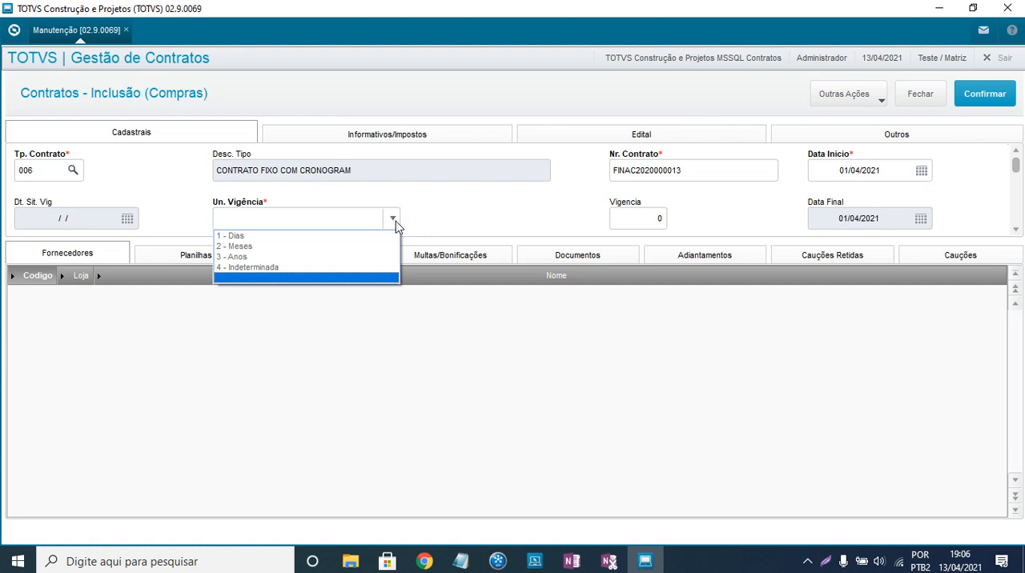
left_click(242, 258)
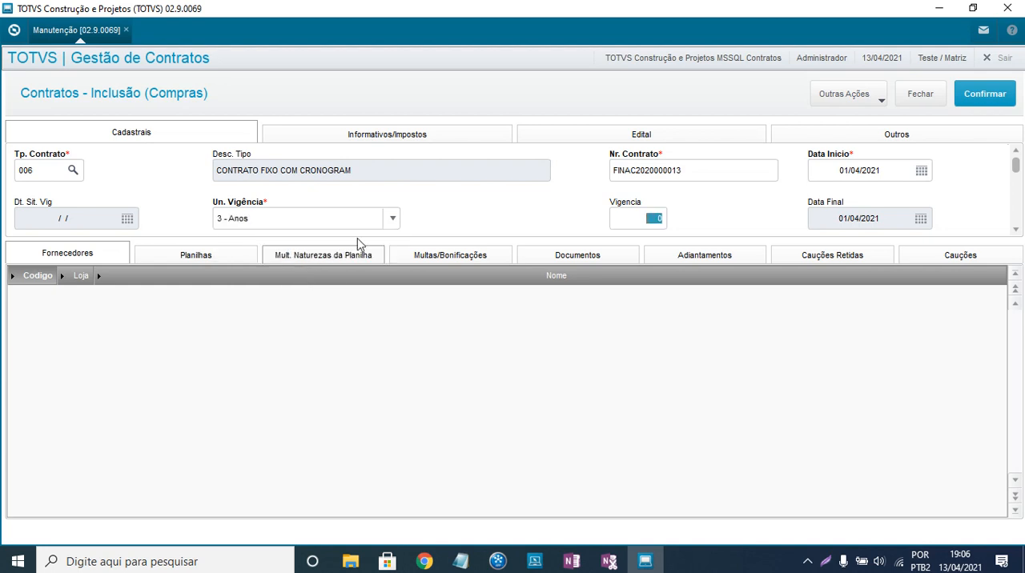
scroll(570, 224, "down", 1)
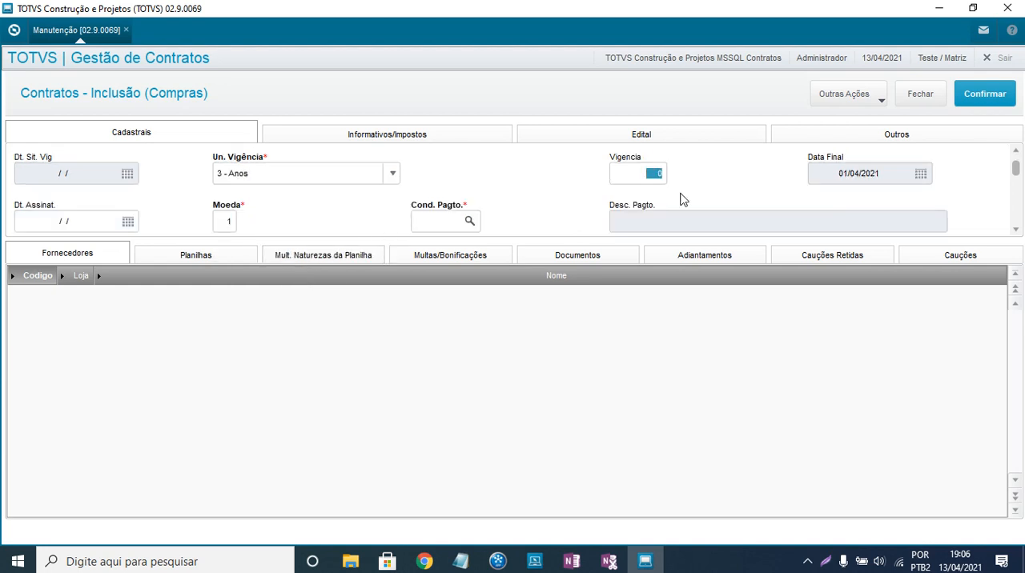
- Set the contract's Vigencia to 6 and change Un. Vigência to 2 - Meses
type("6")
key("Tab")
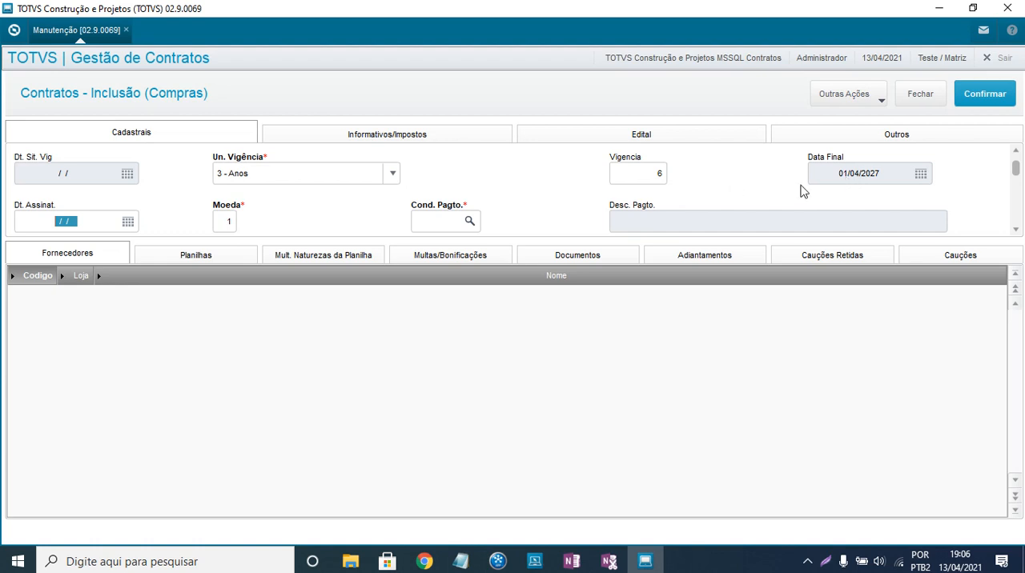
left_click(341, 180)
left_click(240, 202)
left_click(660, 174)
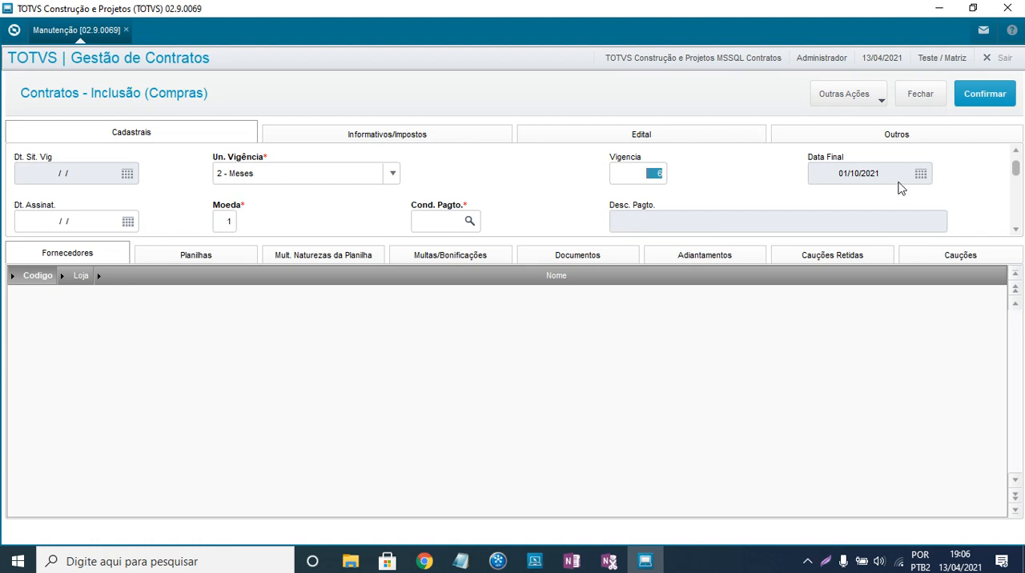
- Look up the contract's Cond. Pagto. and choose payment condition 000, A VISTA
scroll(280, 228, "down", 1)
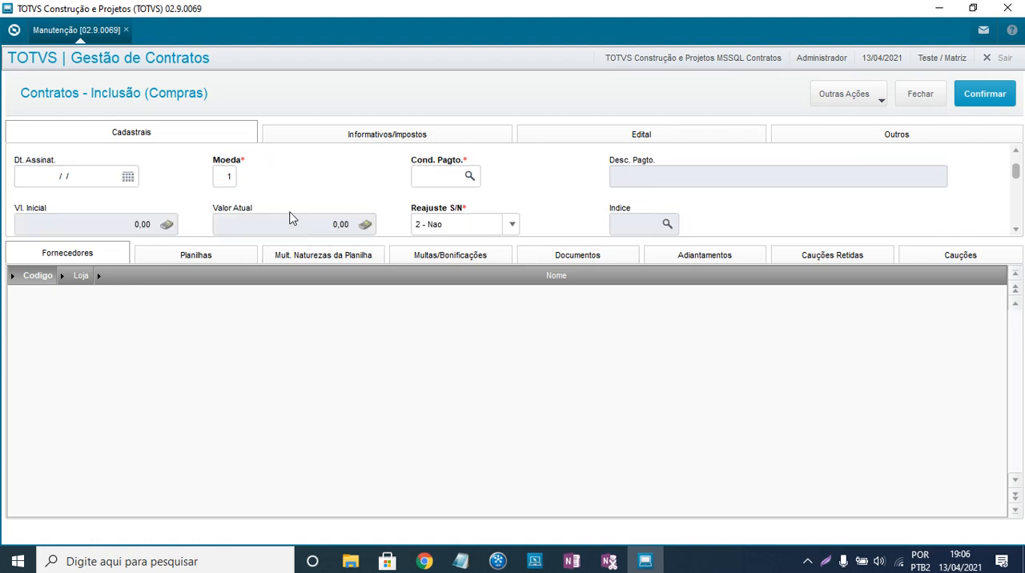
left_click(470, 183)
left_click(469, 178)
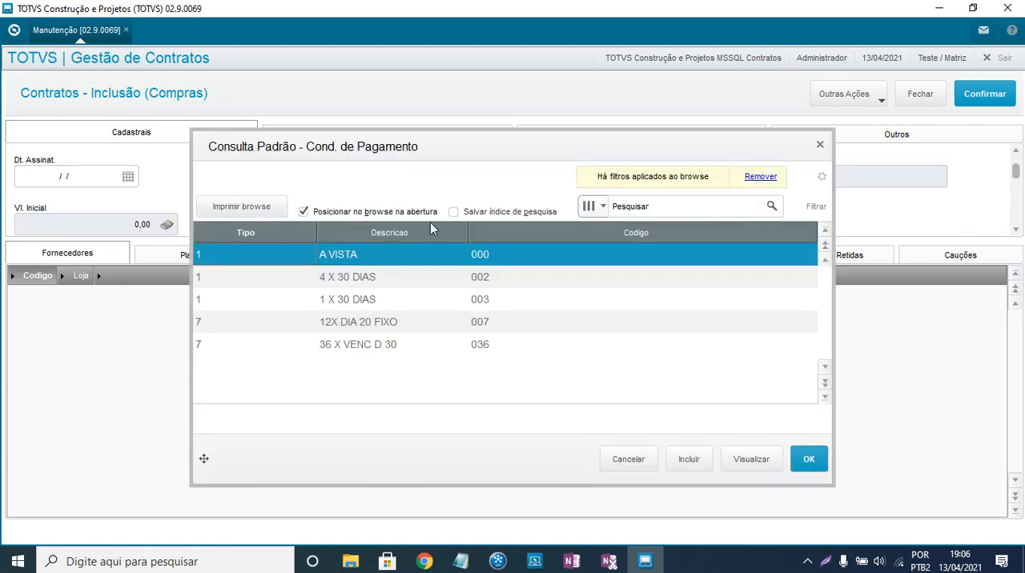
double_click(412, 263)
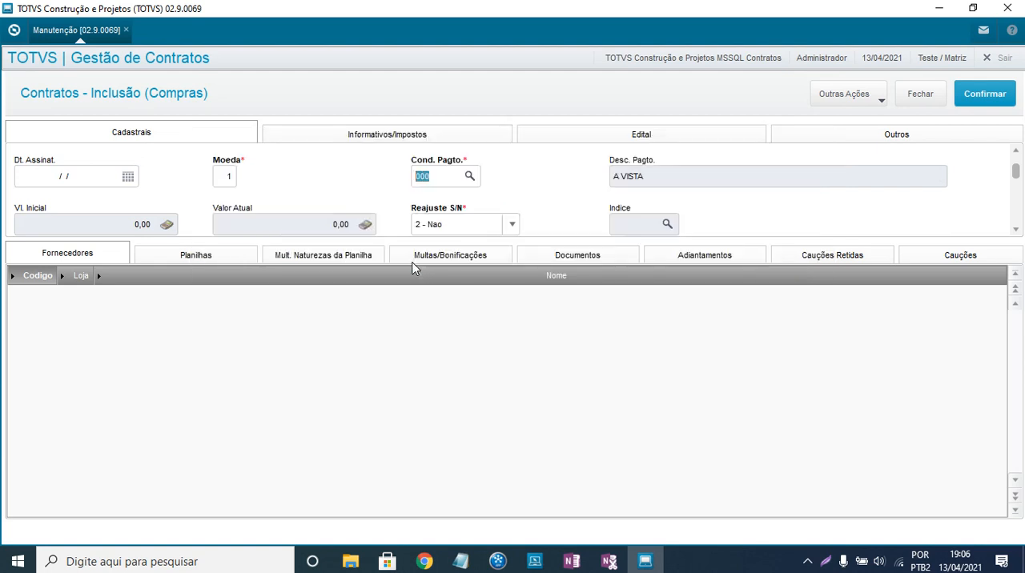
key("Tab")
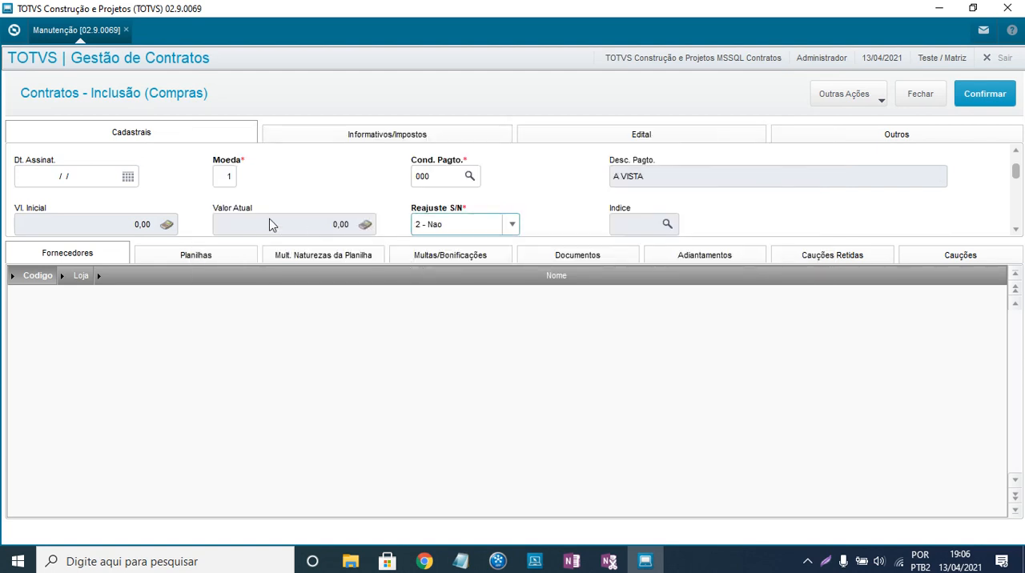
- Go past the Reajuste and Caucao fields and open the contract's Objeto field for text entry
scroll(235, 219, "down", 1)
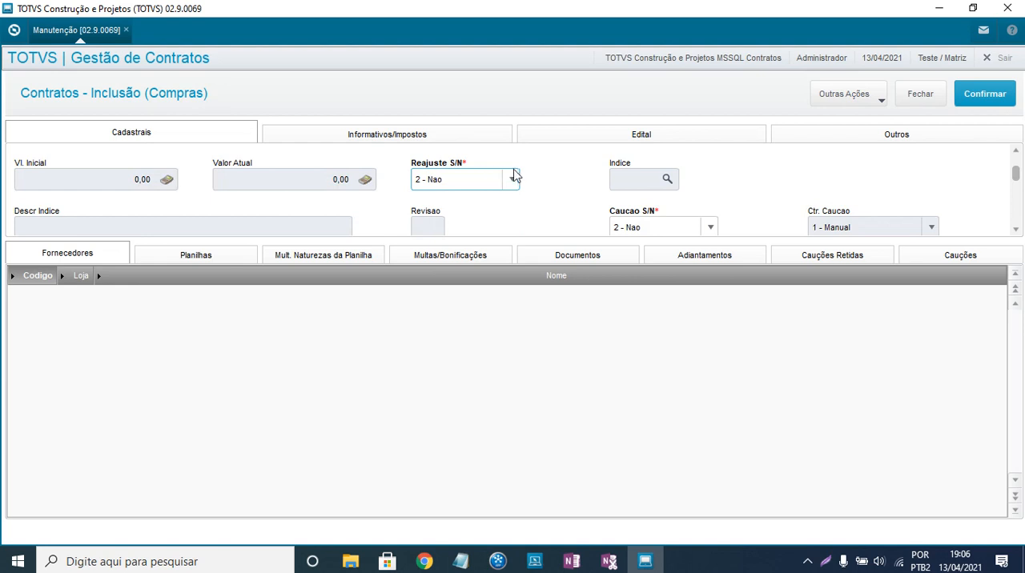
scroll(632, 198, "down", 1)
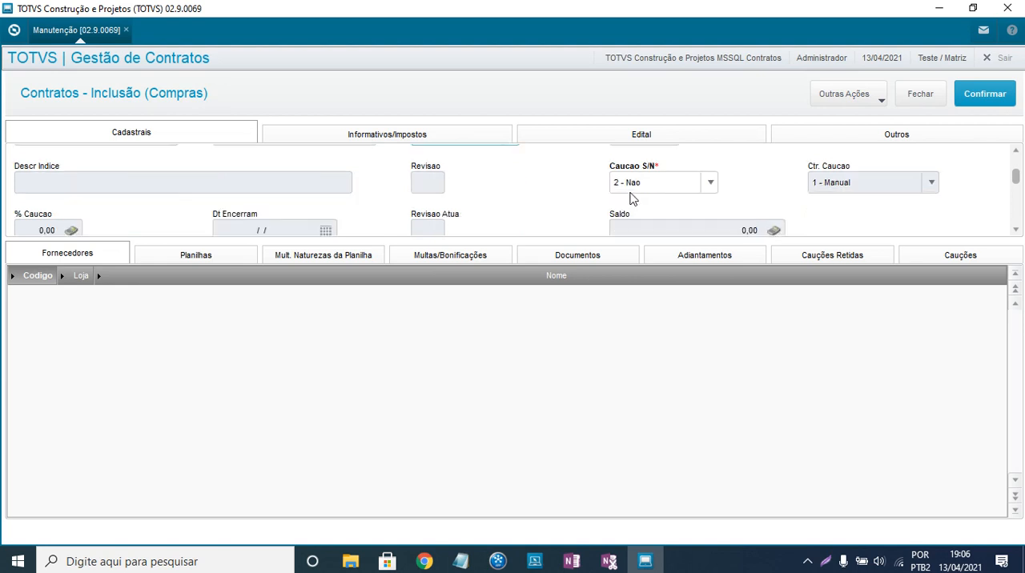
scroll(519, 186, "down", 1)
scroll(519, 186, "down", 1)
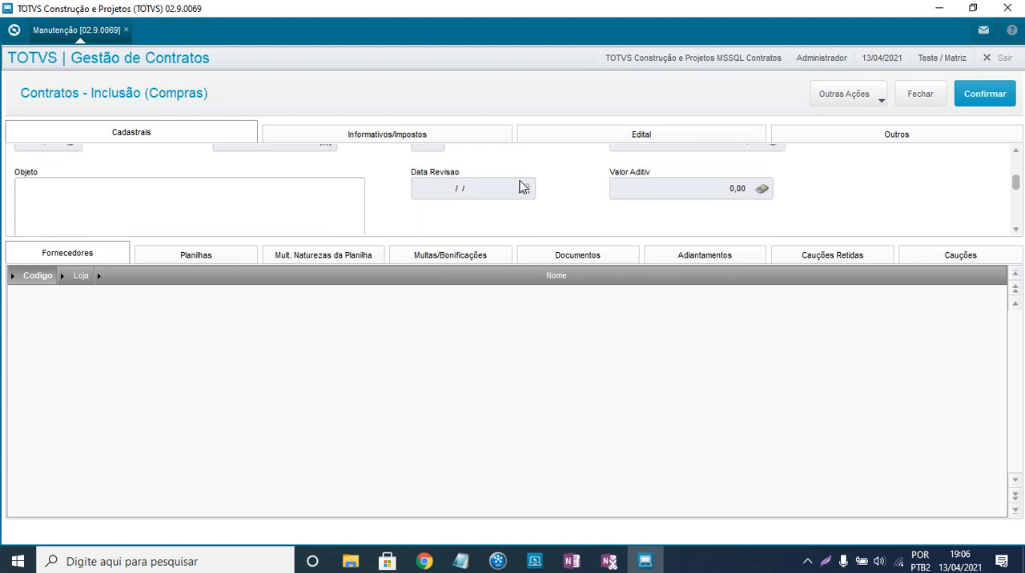
left_click(27, 189)
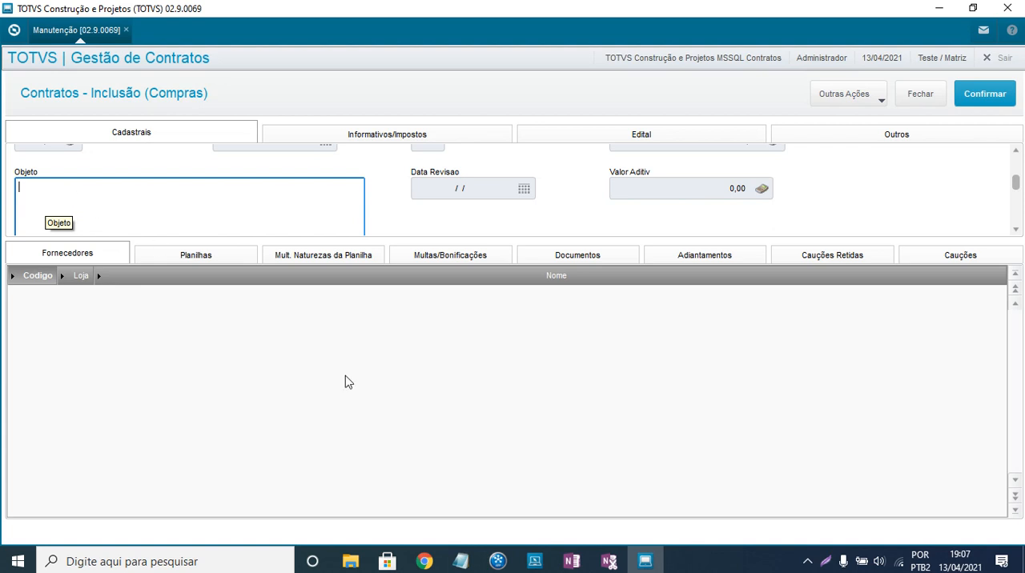
- Switch to Google Chrome in a new incognito window and maximize it
left_click(424, 562)
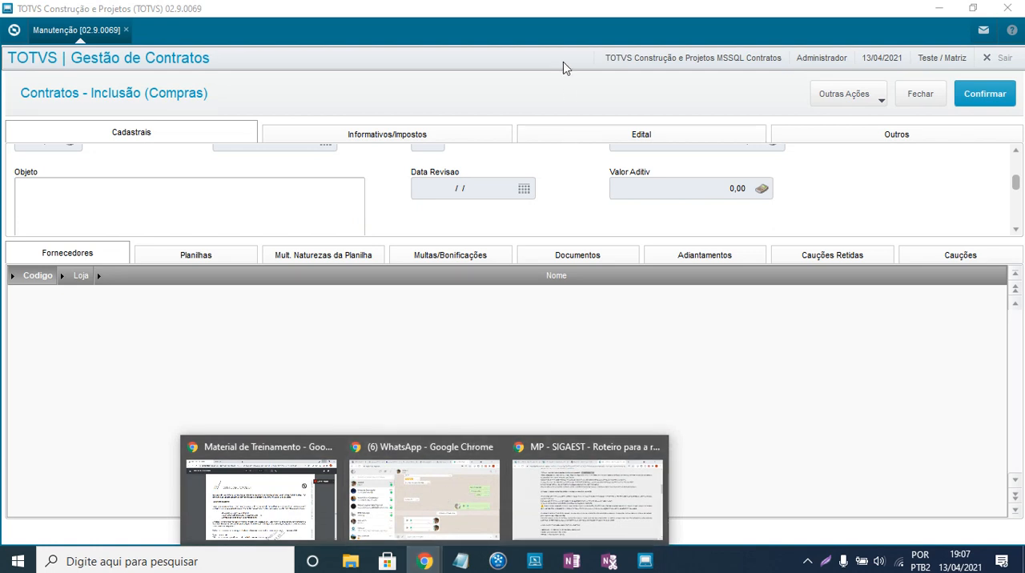
left_click(561, 23)
right_click(423, 560)
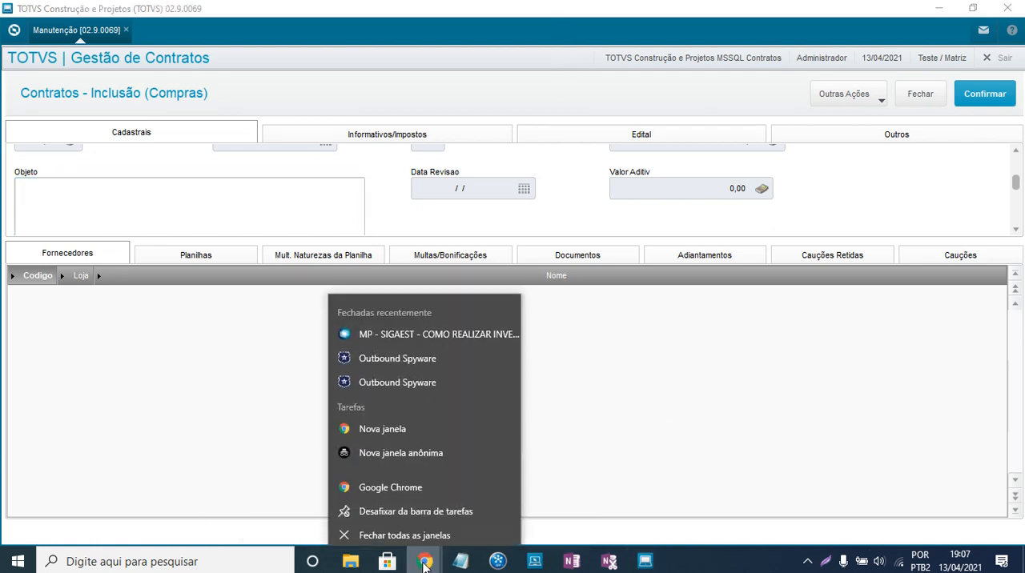
left_click(395, 423)
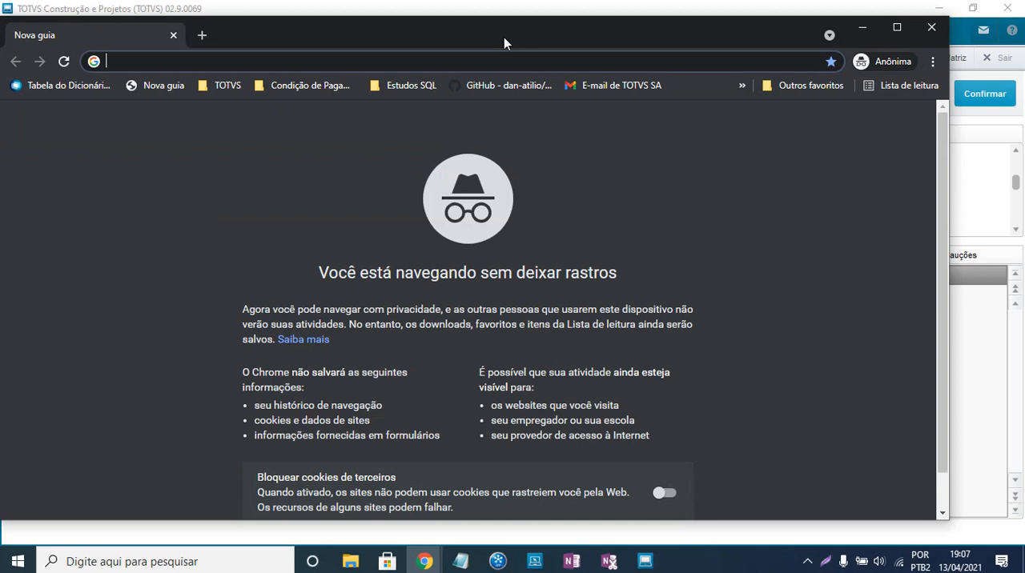
double_click(504, 37)
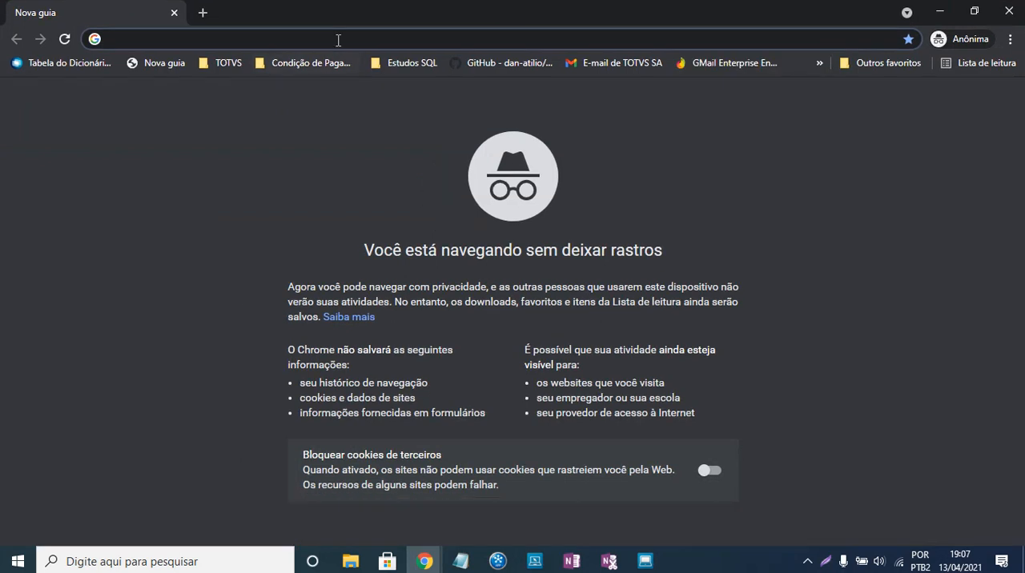
- Search Google for "modelo de contrato de aluguel"
type("modelo de")
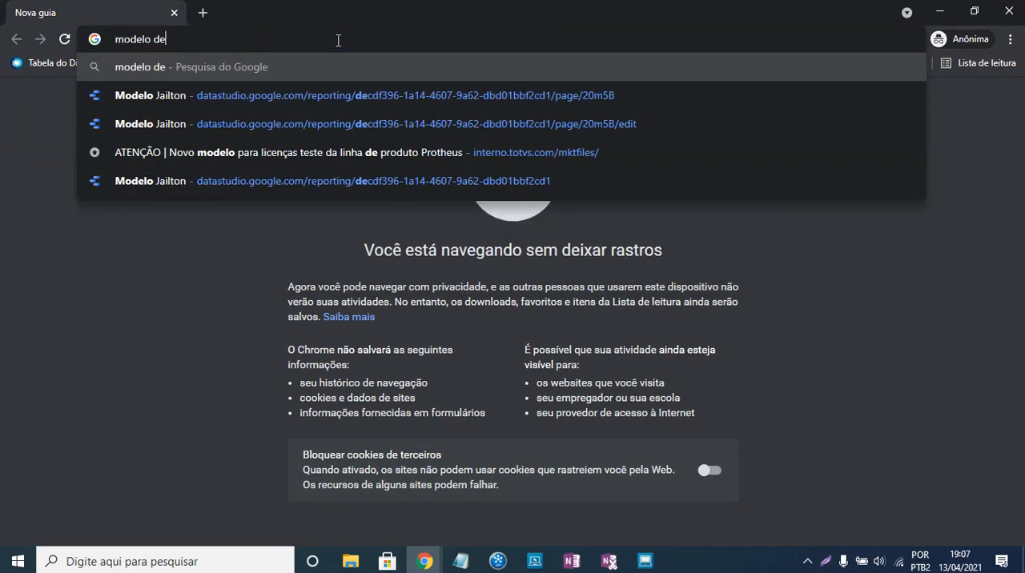
type(" contrat")
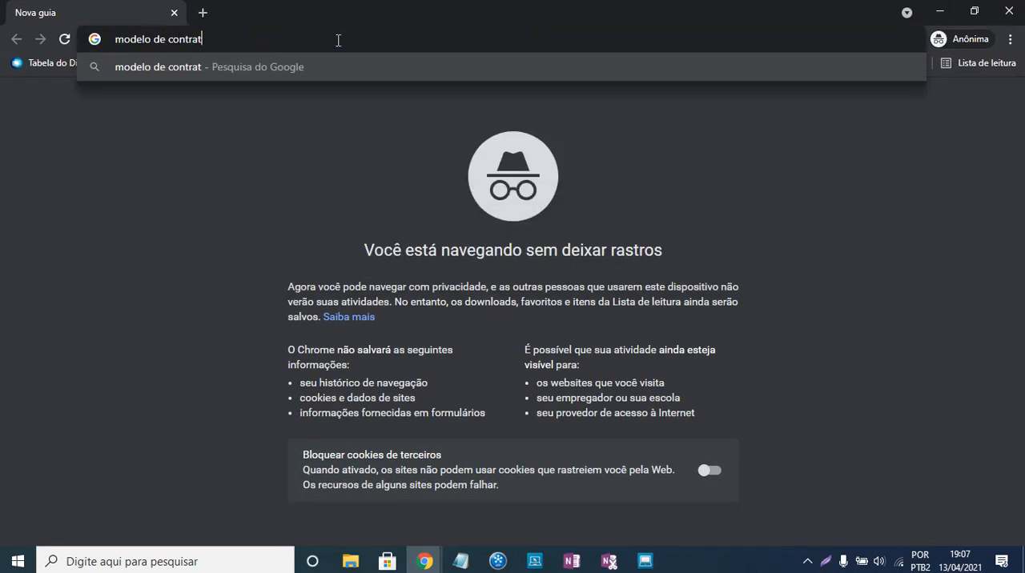
type("o de alu")
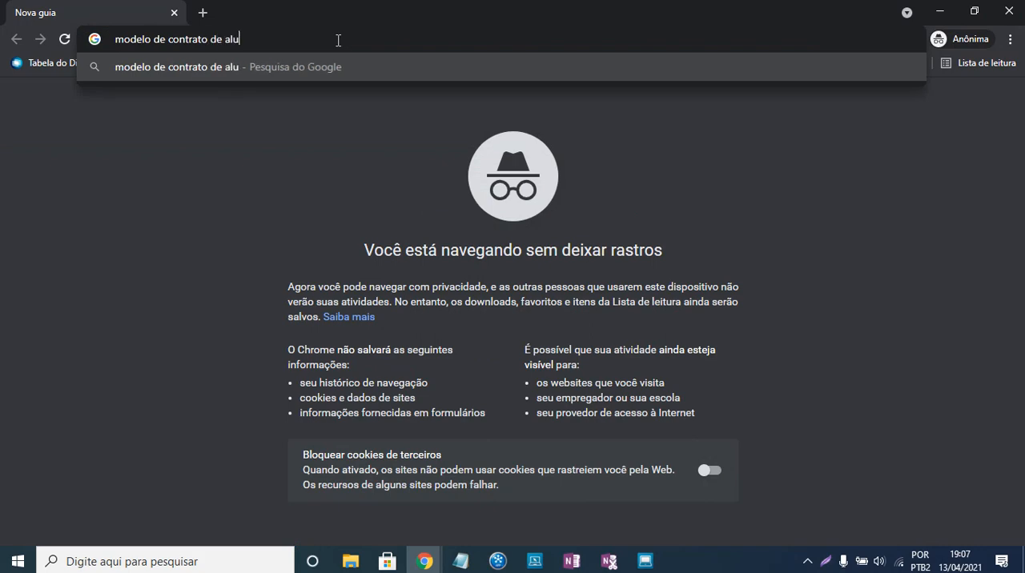
type("guel")
key("Return")
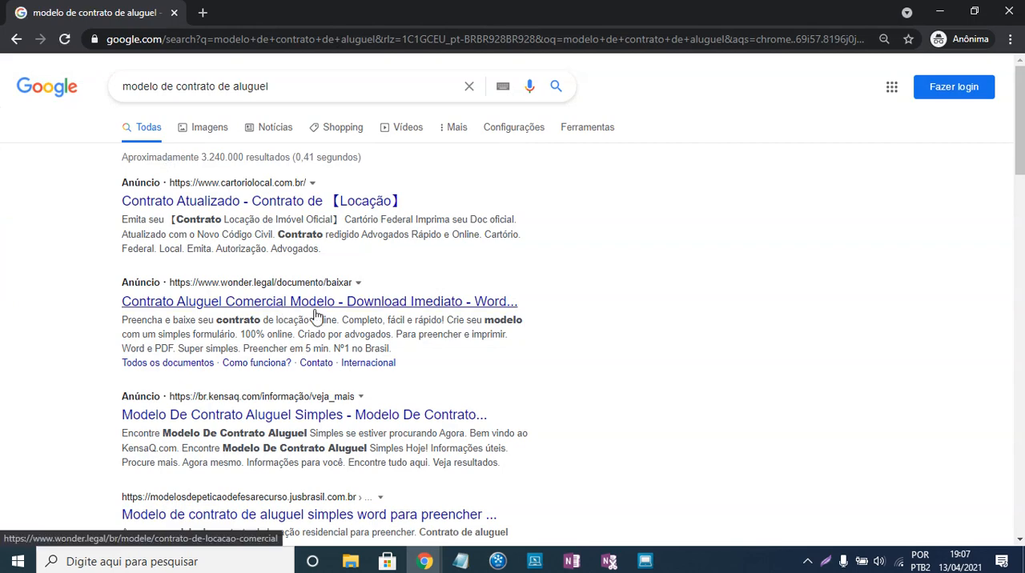
- Look through the search results and open "Modelo Contrato de Aluguel" from modeloinicial.com.br
scroll(317, 316, "down", 1)
scroll(318, 320, "up", 1)
scroll(336, 293, "down", 2)
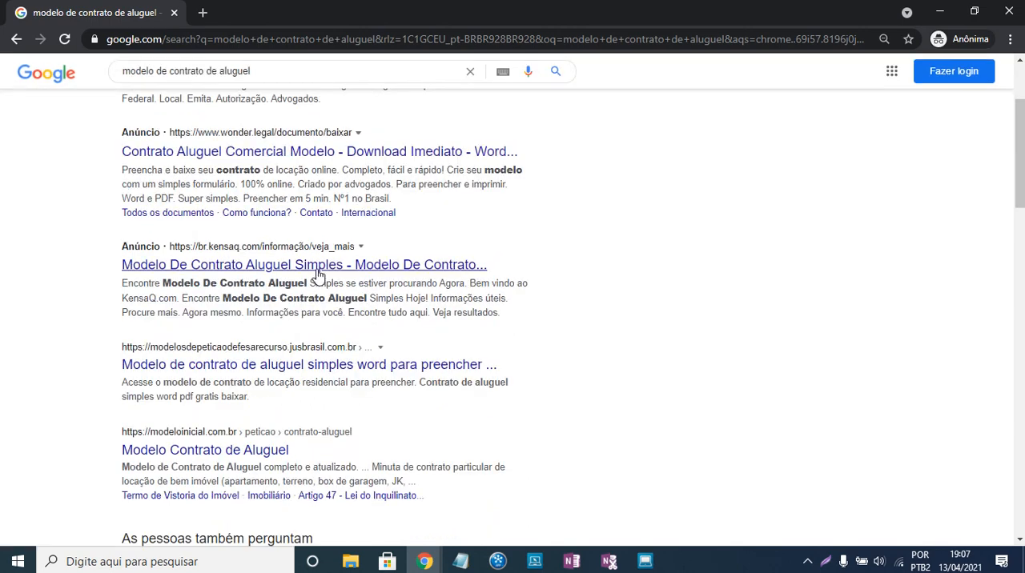
scroll(323, 269, "down", 2)
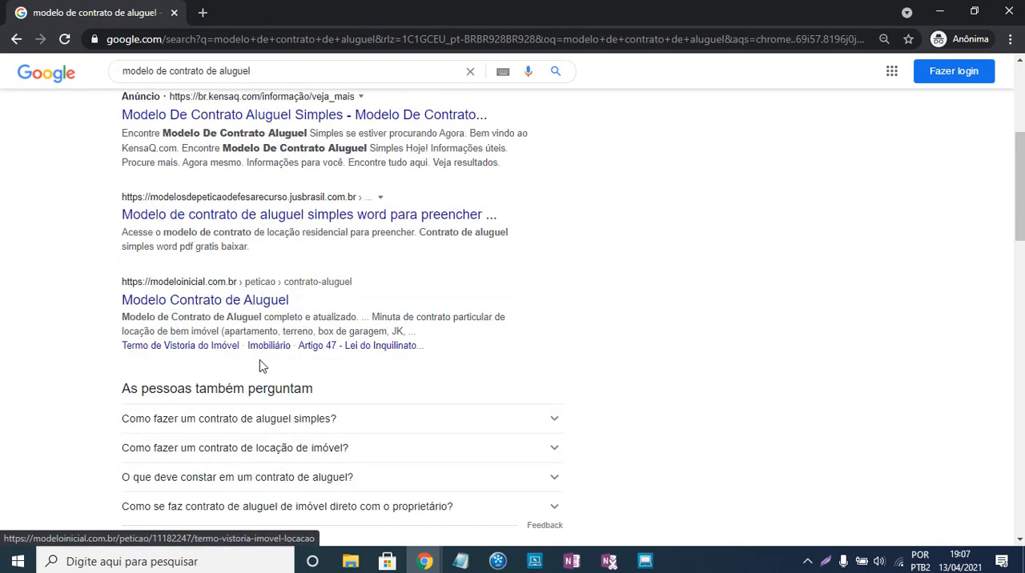
left_click(242, 300)
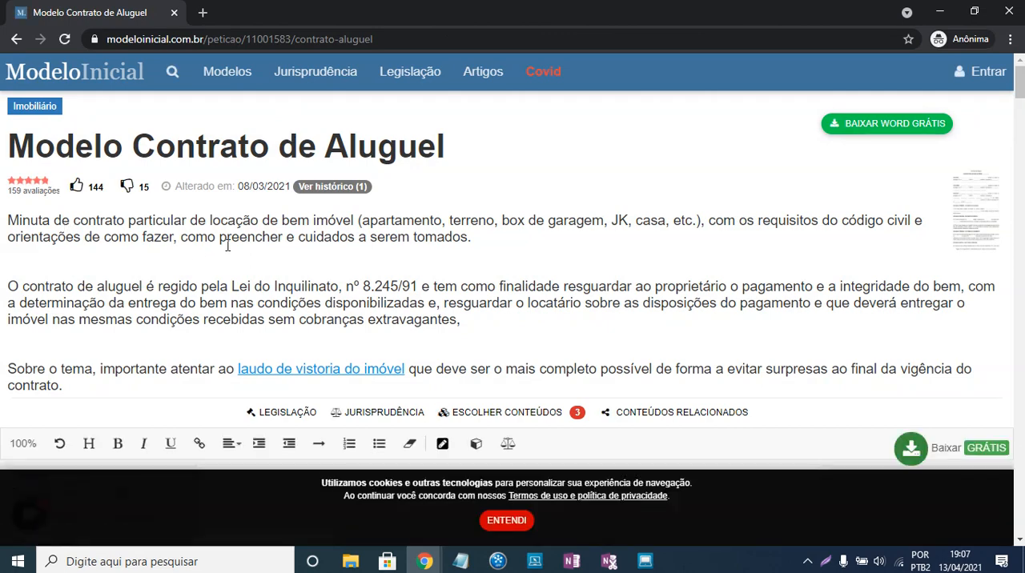
- Examine the rental contract template and select its text from the title CONTRATO DE LOCAÇÃO DE IMÓVEL to the LOCATÁRIO line
scroll(264, 256, "down", 2)
scroll(313, 284, "down", 3)
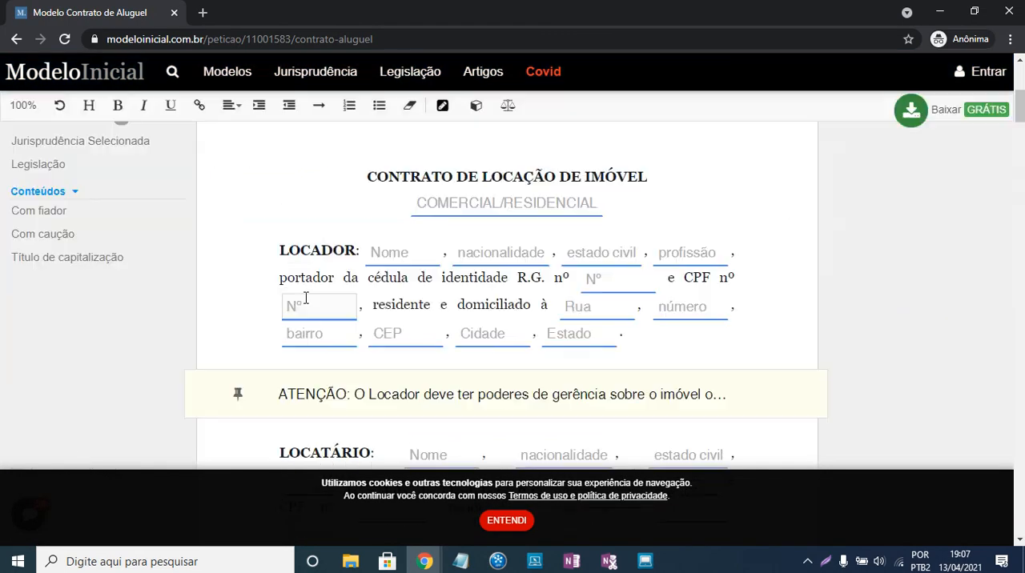
scroll(353, 277, "down", 2)
scroll(380, 279, "up", 2)
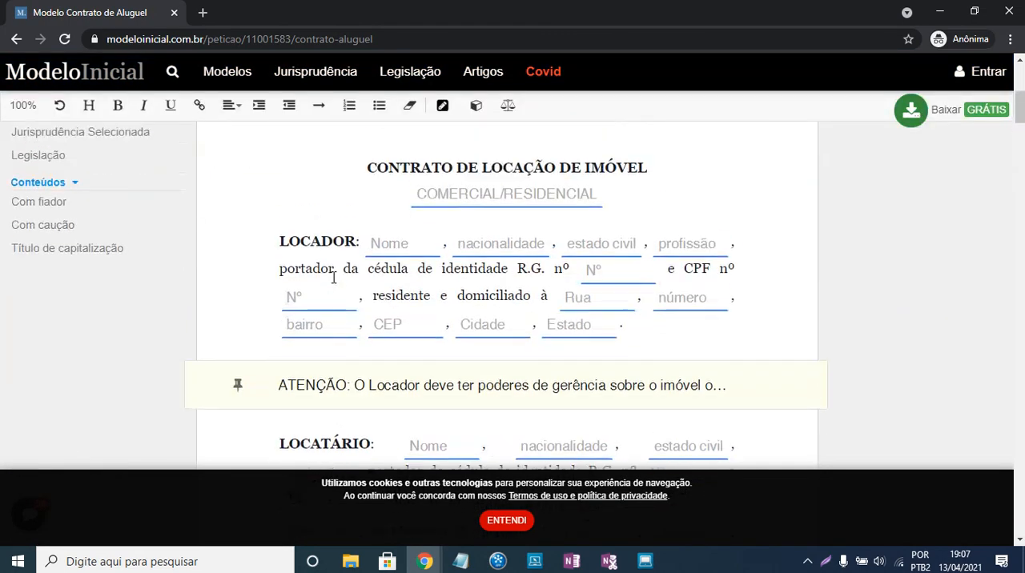
left_click_drag(369, 176, 485, 461)
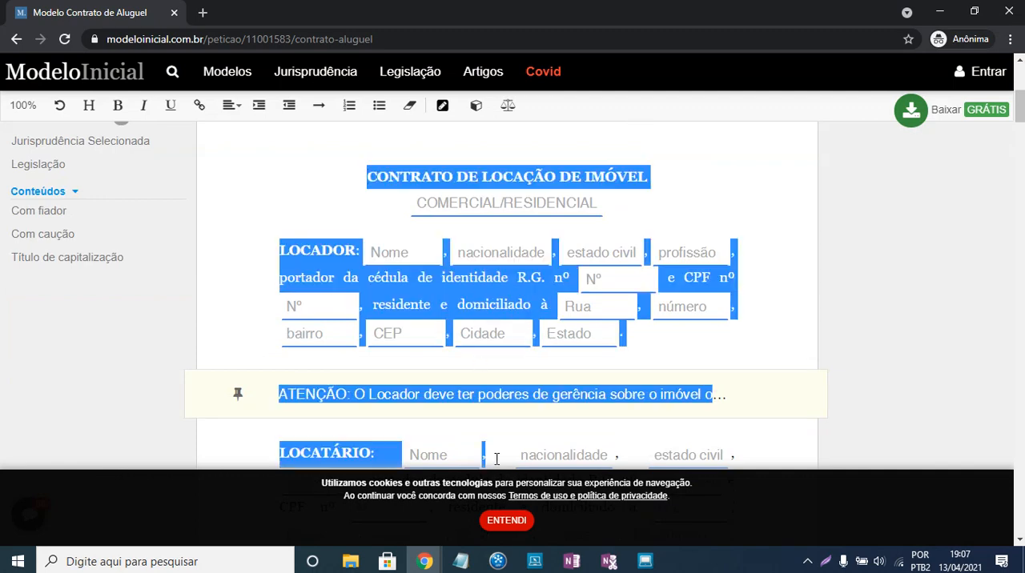
scroll(336, 258, "up", 6)
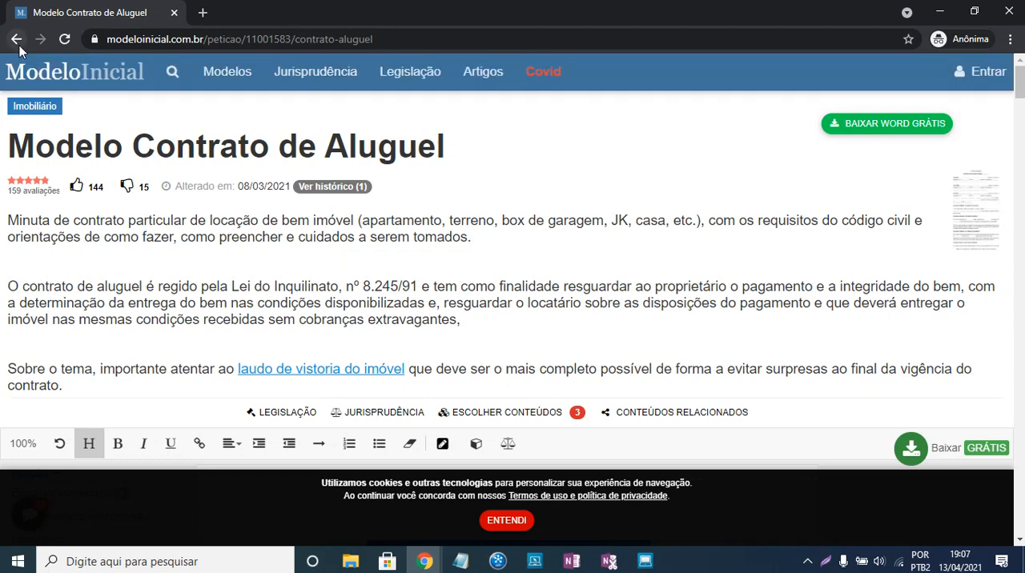
- Return to the search results and open "Contrato Aluguel Comercial Modelo" from wonder.legal
left_click(16, 39)
scroll(327, 230, "up", 3)
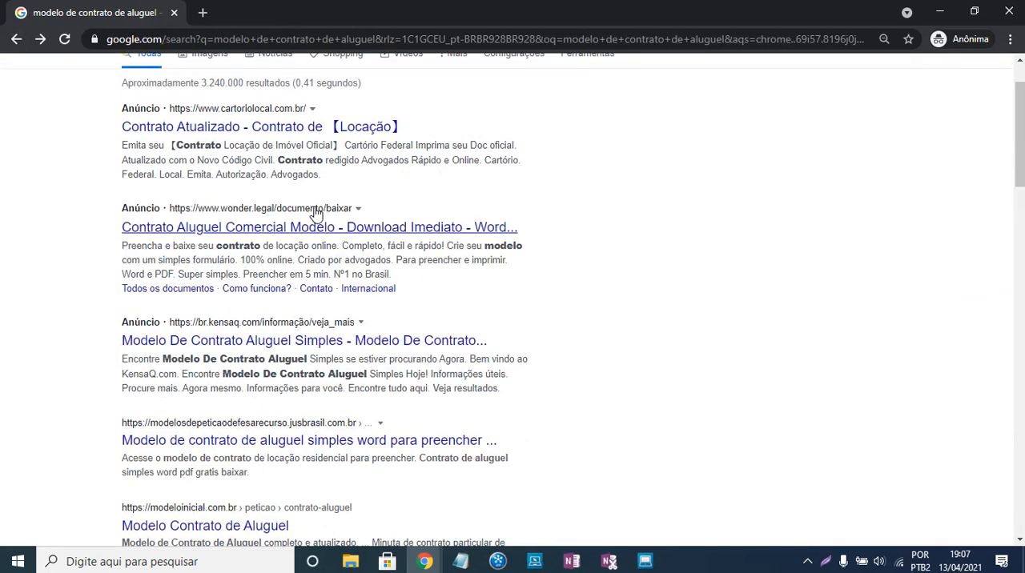
left_click(335, 228)
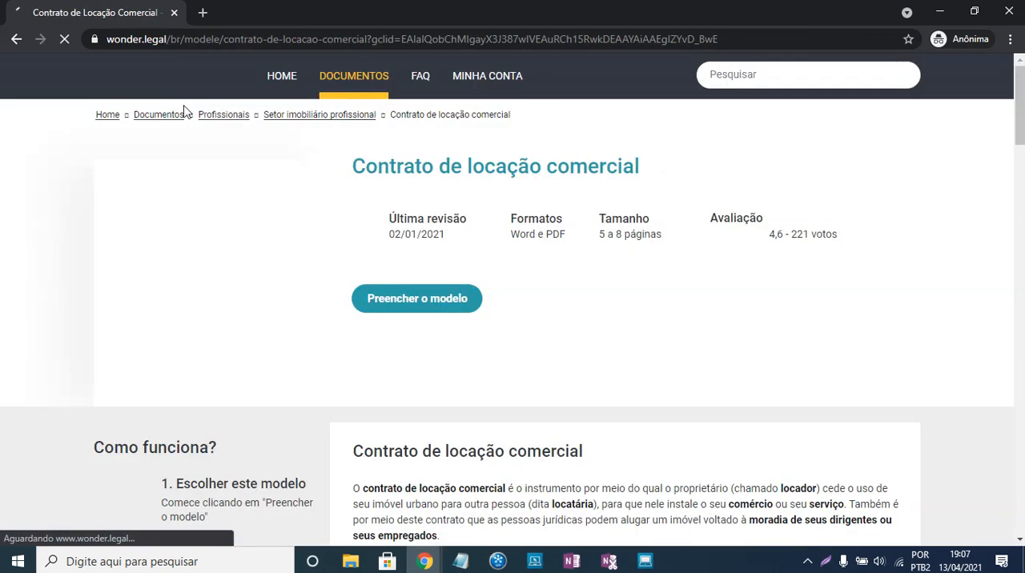
- Review the Contrato de locação comercial page and select its heading and two introductory paragraphs
scroll(573, 350, "down", 3)
scroll(573, 350, "down", 1)
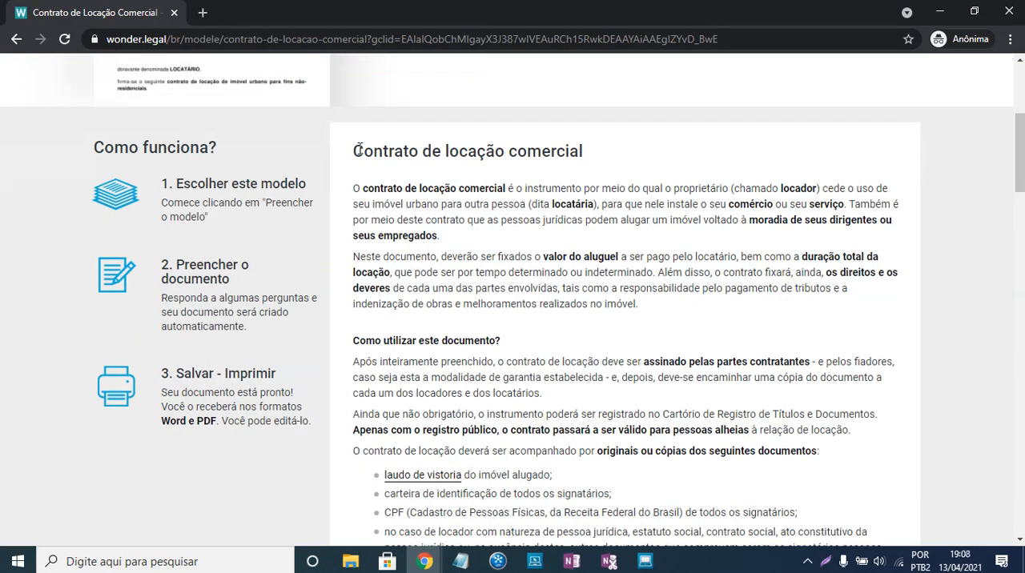
left_click_drag(357, 149, 627, 357)
scroll(588, 380, "down", 6)
scroll(606, 553, "down", 5)
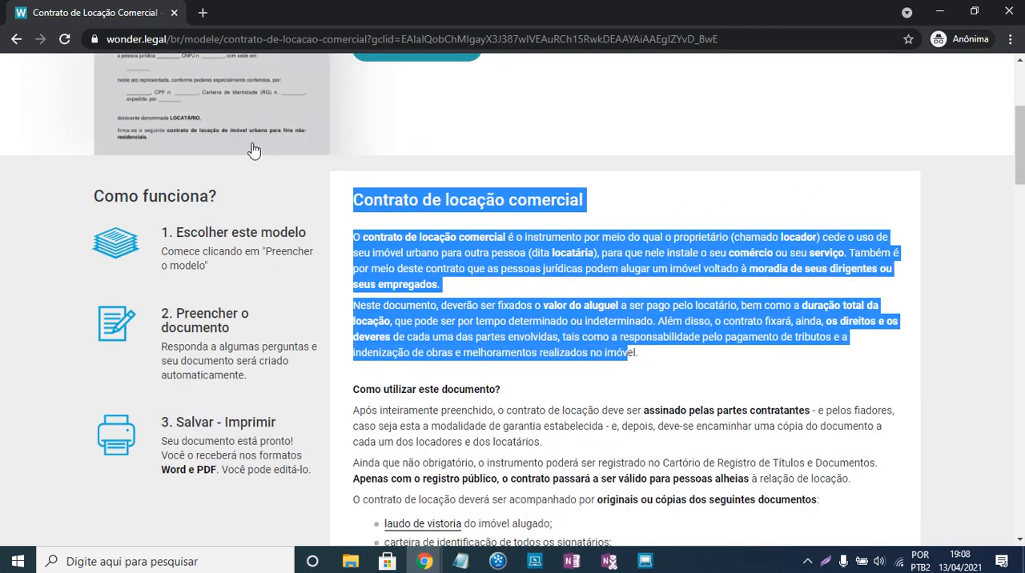
scroll(258, 156, "up", 3)
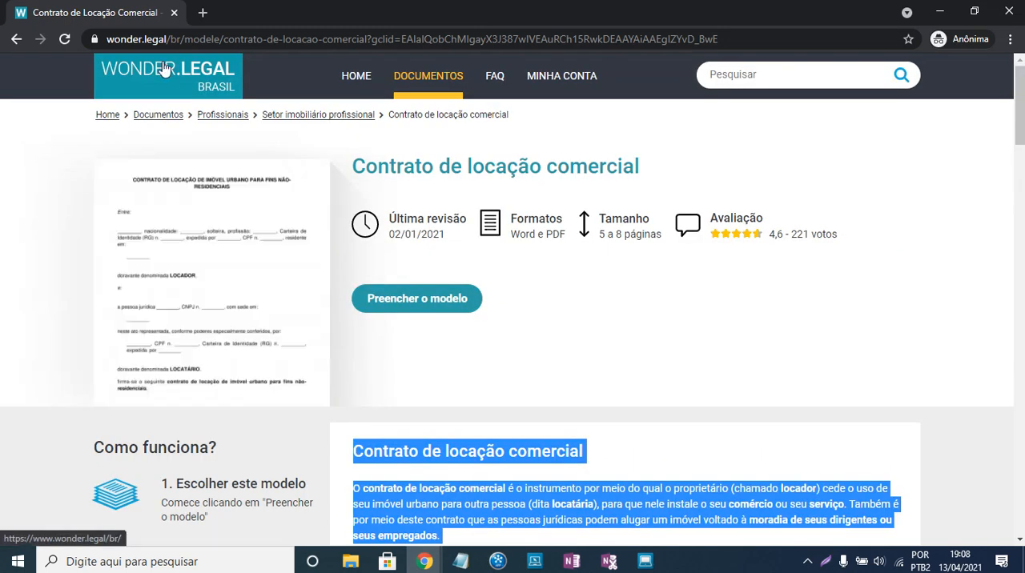
- Go back to the Google results and search for the suggestion "contrato de aluguel comercial simples"
left_click(16, 38)
scroll(281, 190, "up", 1)
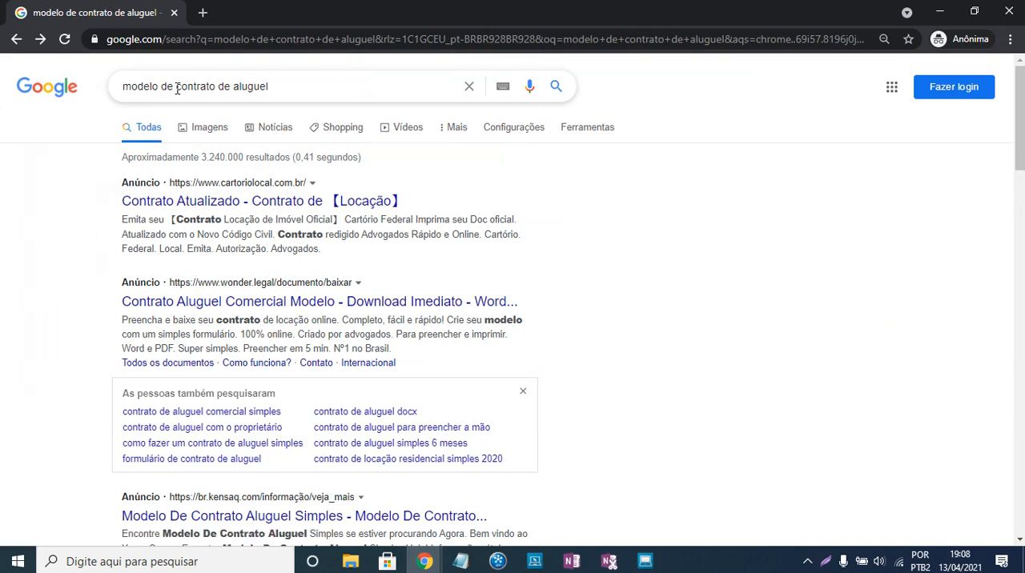
left_click(279, 88)
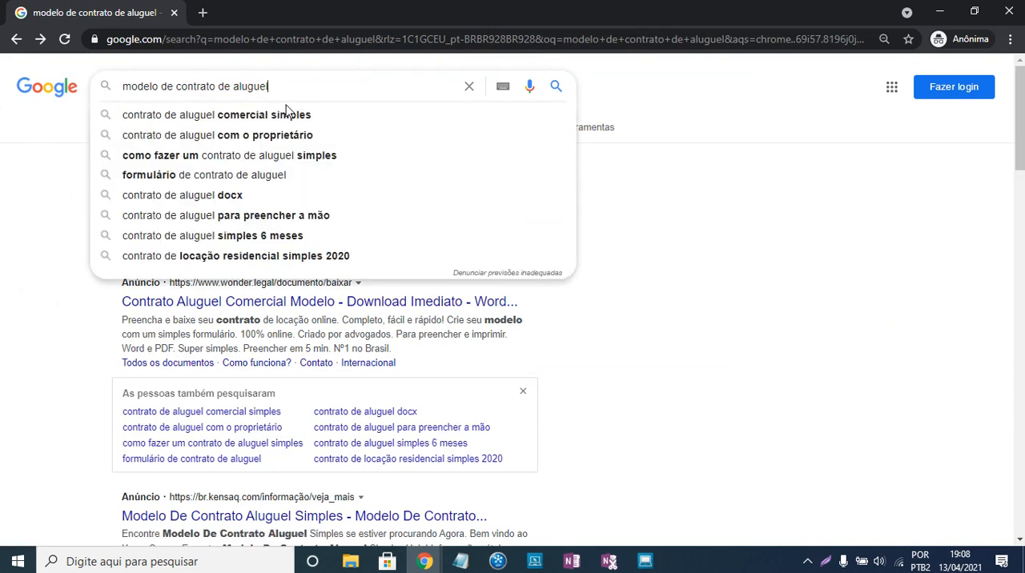
left_click(287, 114)
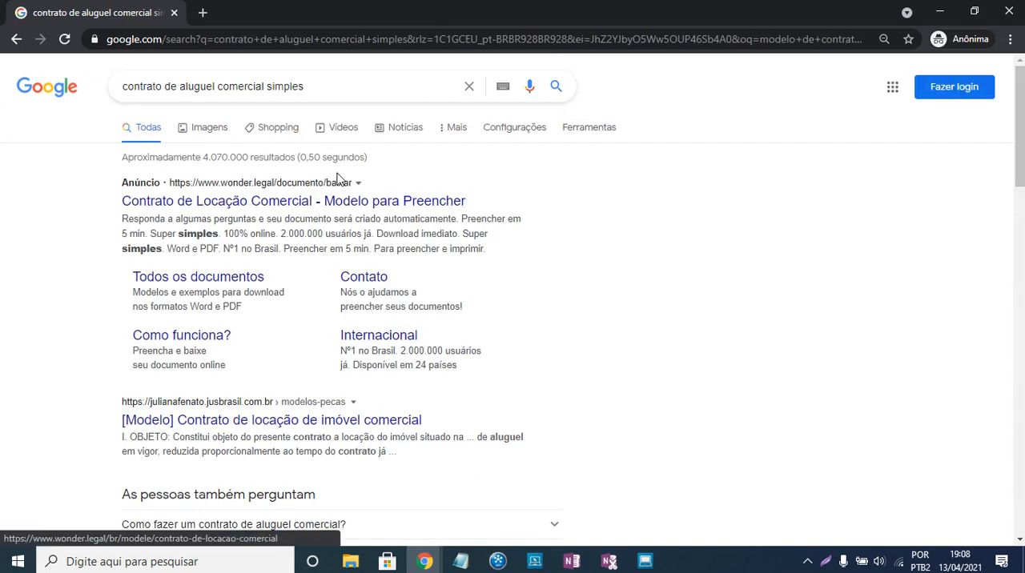
- Open the Jusbrasil result "[Modelo] Contrato de locação de imóvel comercial"
scroll(336, 288, "down", 1)
scroll(328, 280, "down", 1)
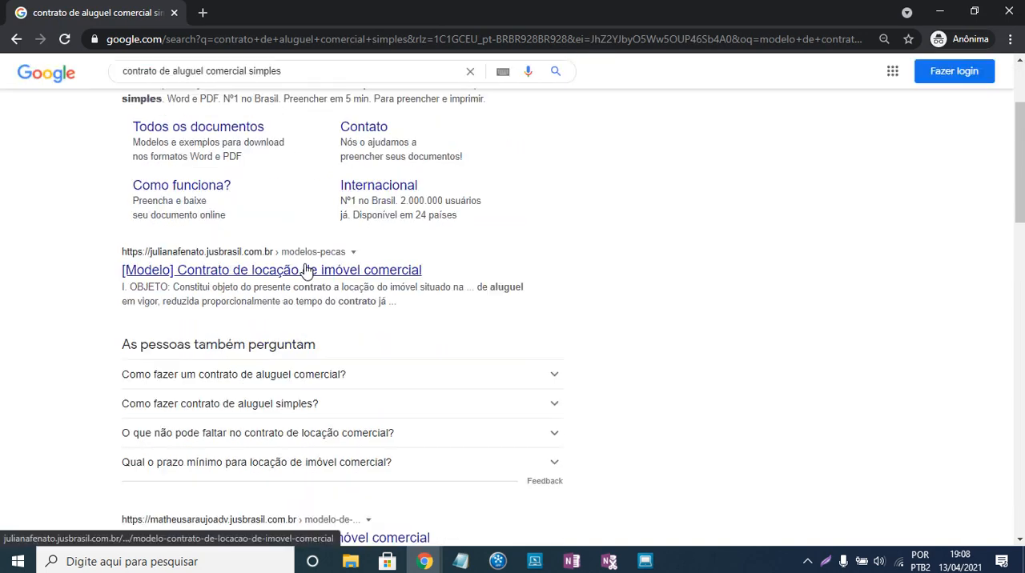
left_click(307, 271)
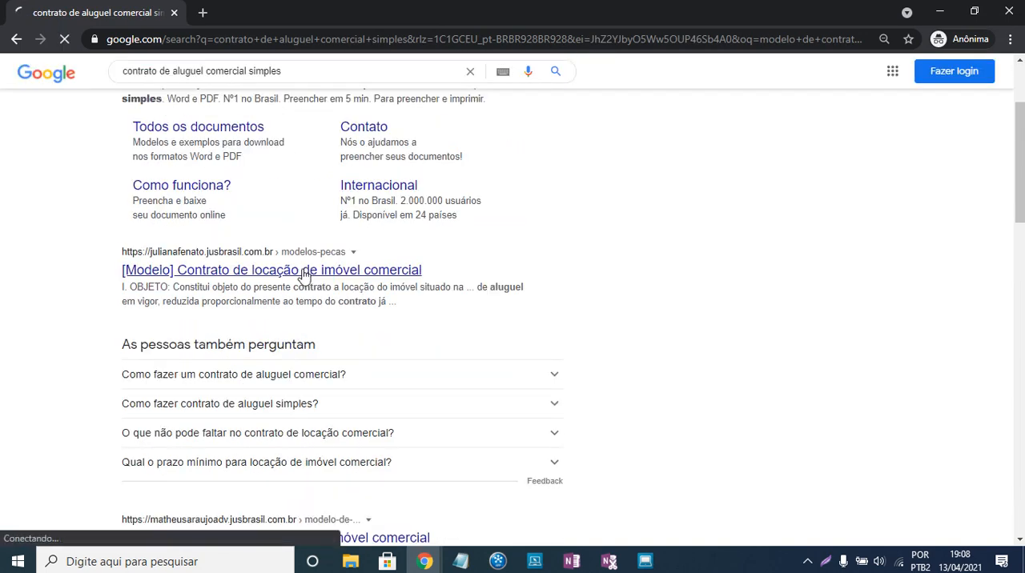
- Try to copy the Jusbrasil contract text from the opening paragraph through Parágrafo Primeiro
scroll(478, 238, "down", 3)
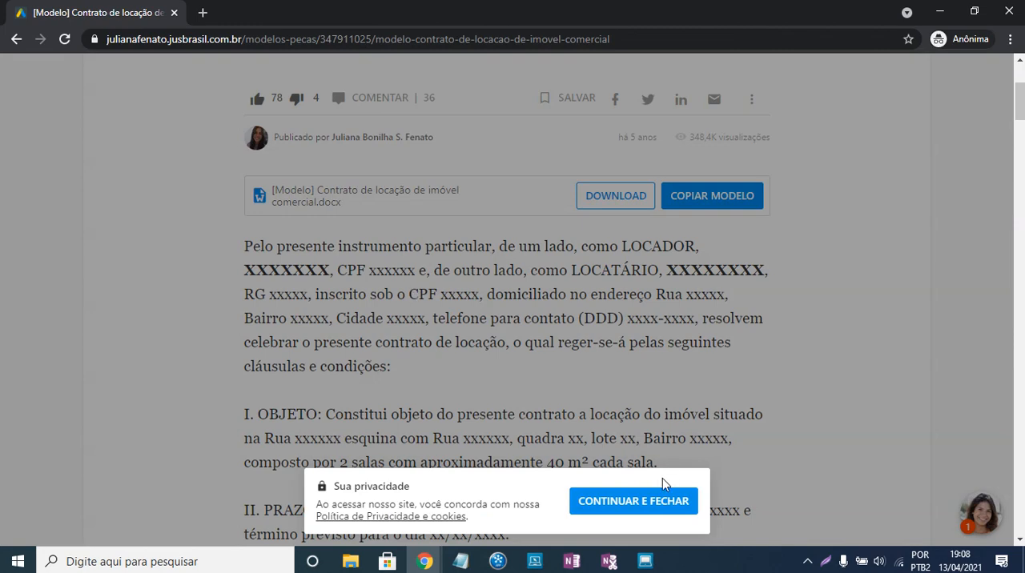
left_click(655, 503)
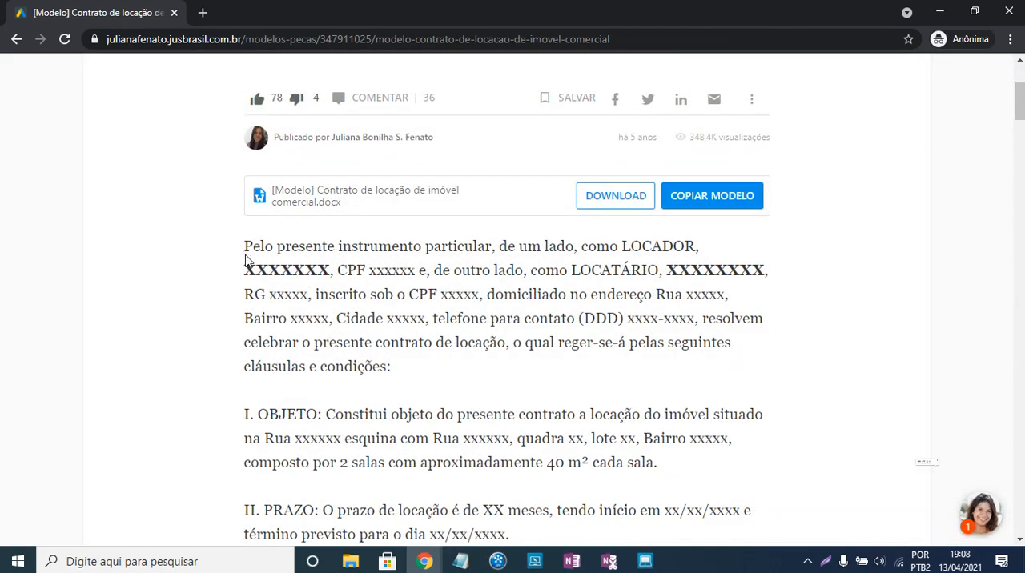
left_click_drag(244, 247, 576, 309)
scroll(400, 336, "down", 4)
scroll(588, 510, "down", 3)
scroll(630, 258, "down", 4)
scroll(631, 464, "down", 4)
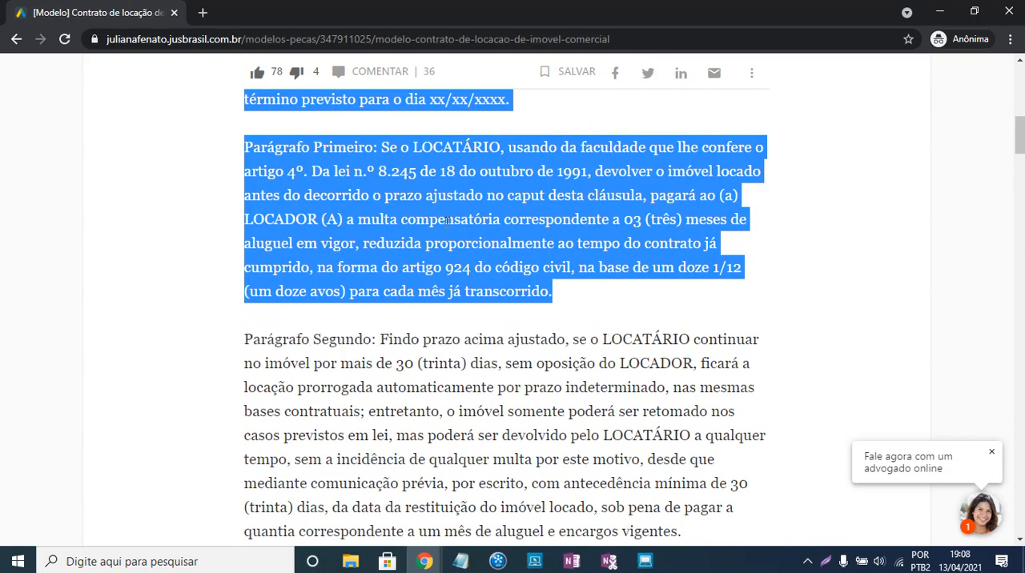
key("ctrl+c")
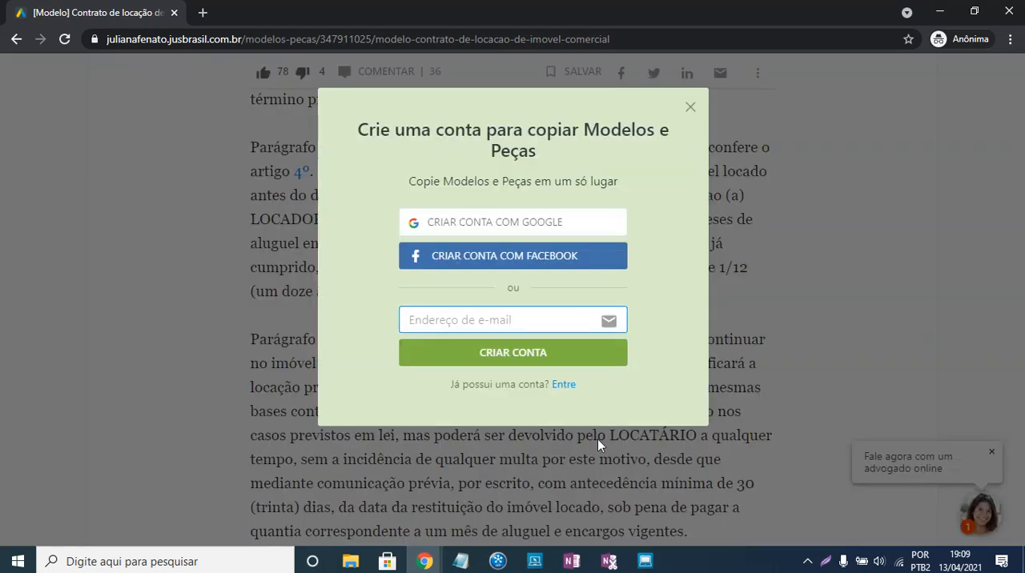
left_click(692, 108)
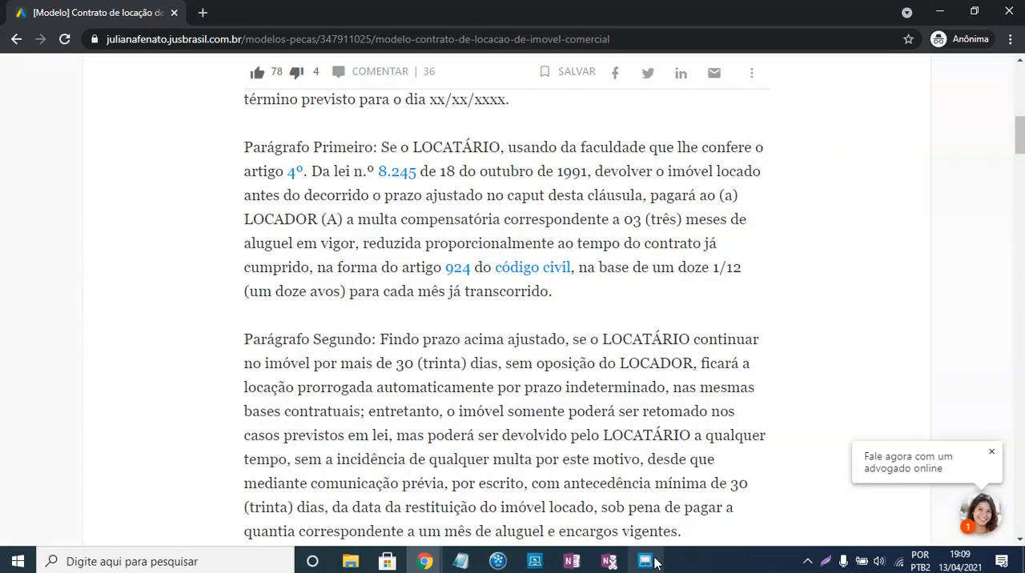
- Switch to TOTVS, paste the copied commercial rental text into Objeto, and enter "Clausulas....." as the Clausula
key("alt+Tab")
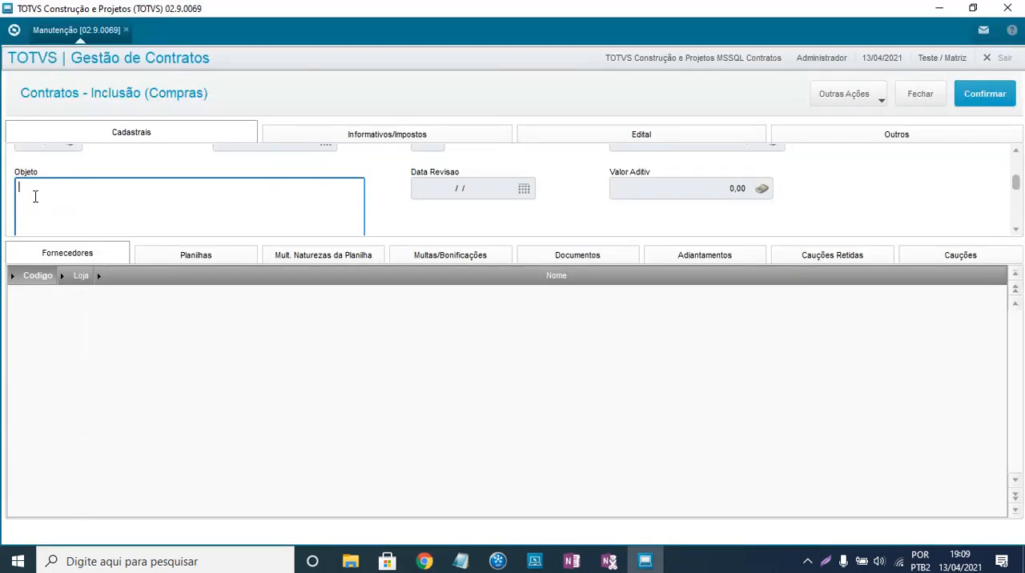
key("ctrl+v")
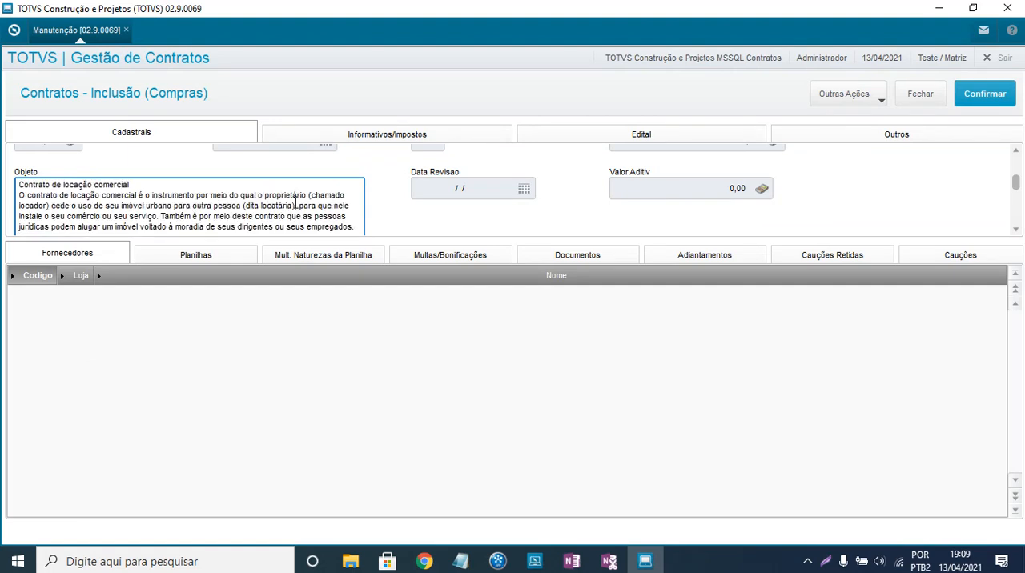
scroll(121, 202, "down", 5)
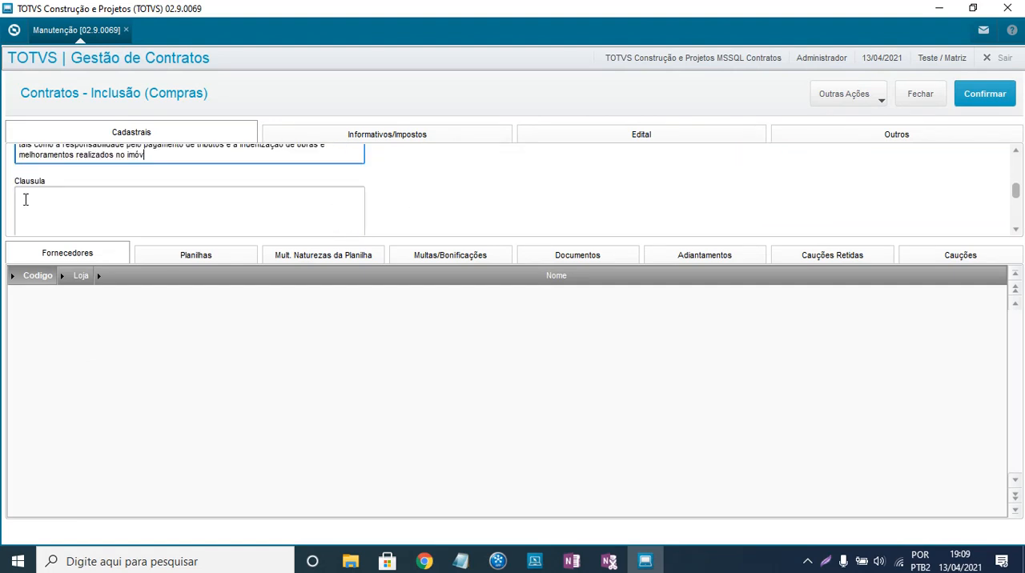
left_click(25, 200)
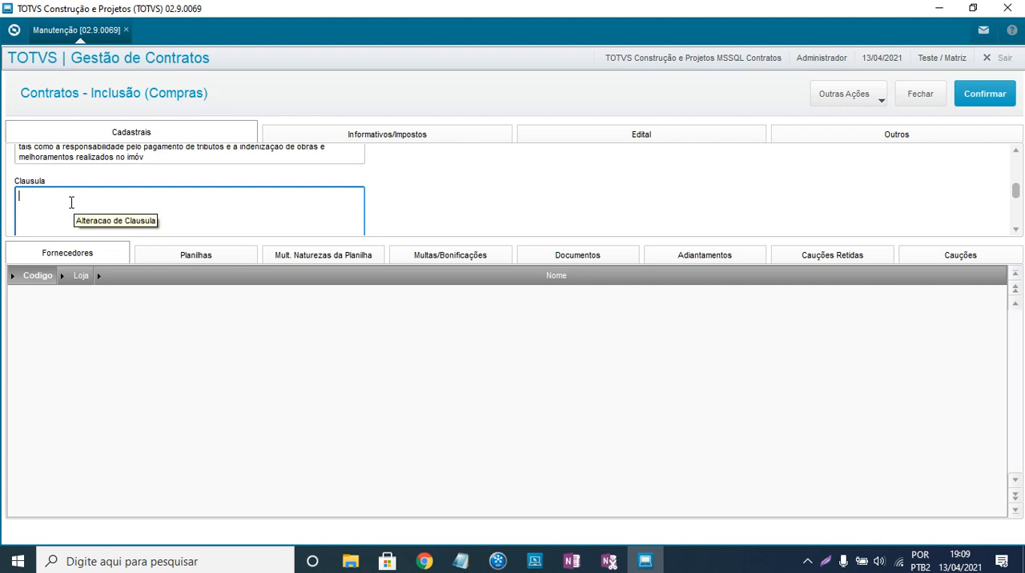
type("Clausulas.....")
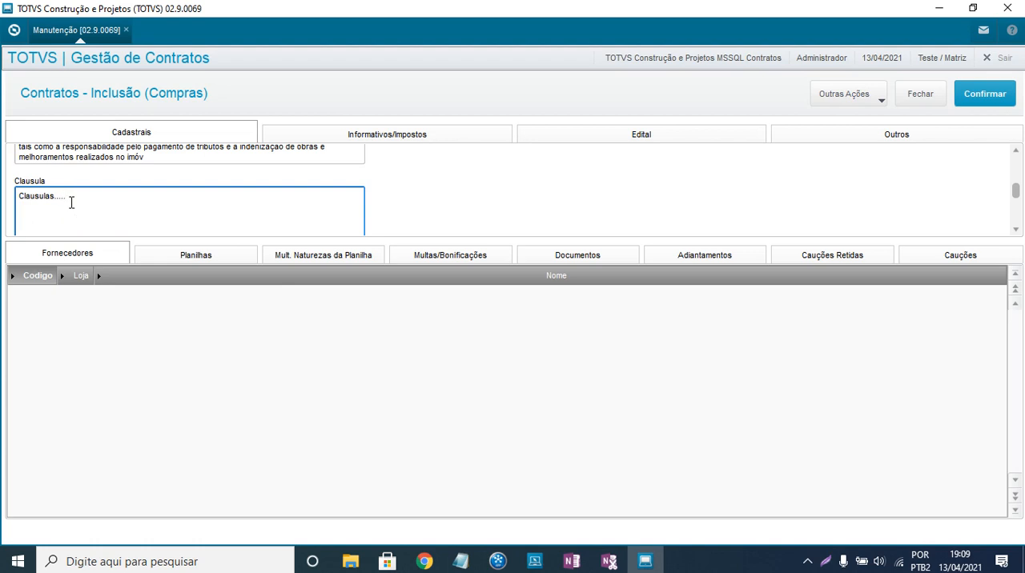
- Set the contract's Natureza to COM0000001, COMPRAS P/ CONTRATO SERVIÇOS
scroll(377, 199, "down", 1)
scroll(430, 190, "down", 1)
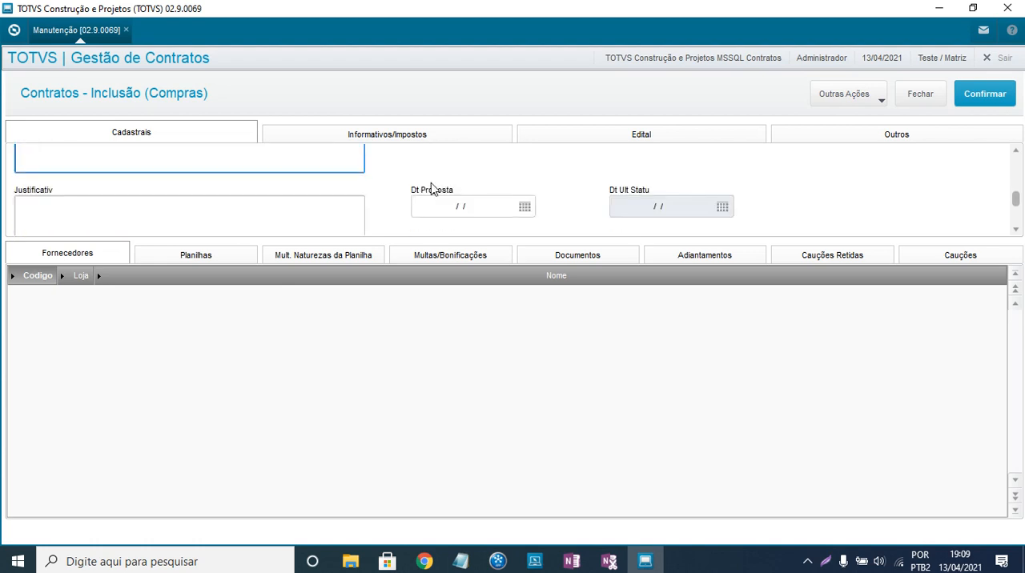
scroll(435, 189, "down", 1)
scroll(438, 187, "down", 1)
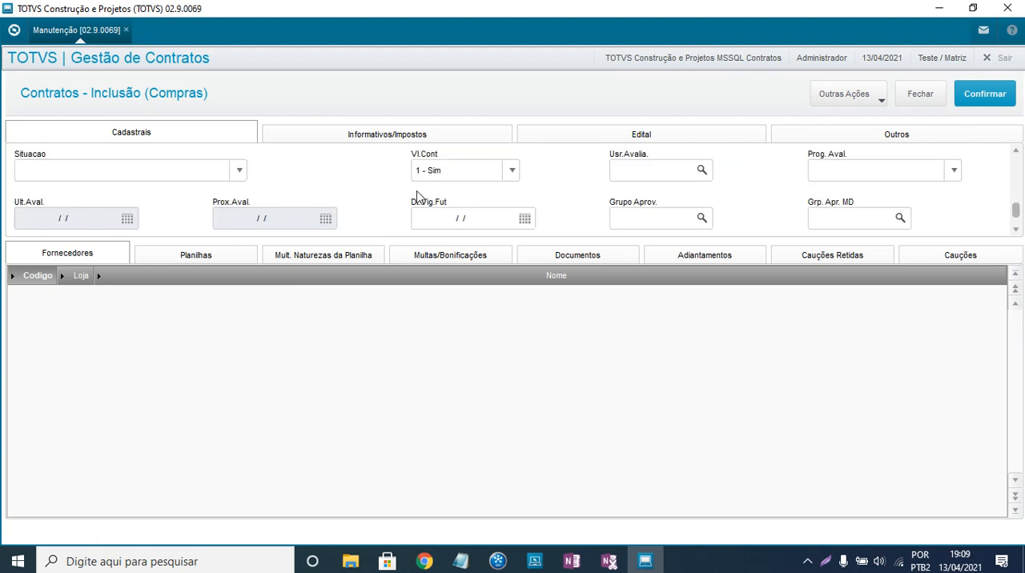
scroll(558, 186, "down", 2)
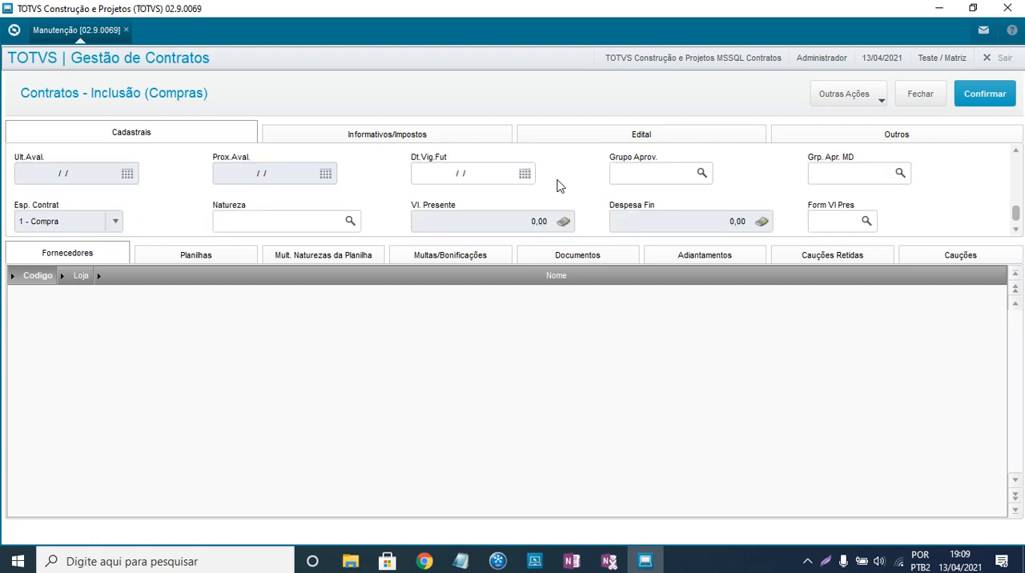
left_click(350, 214)
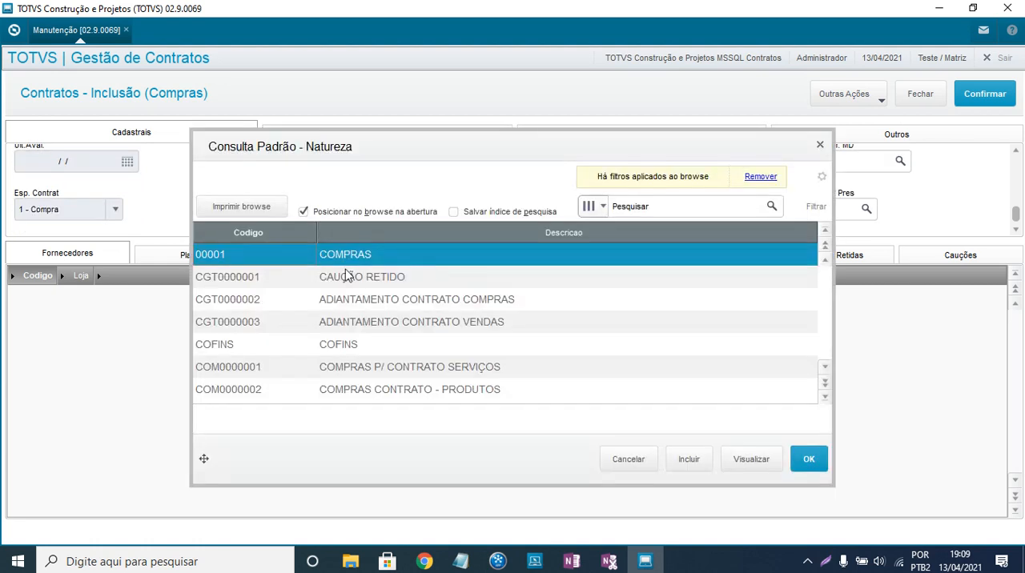
left_click(413, 321)
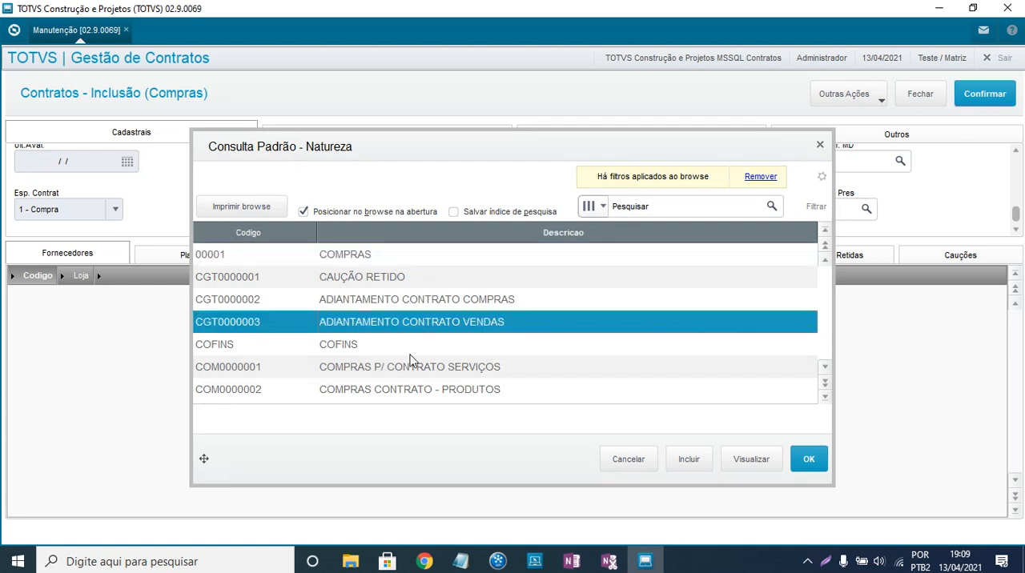
left_click(410, 367)
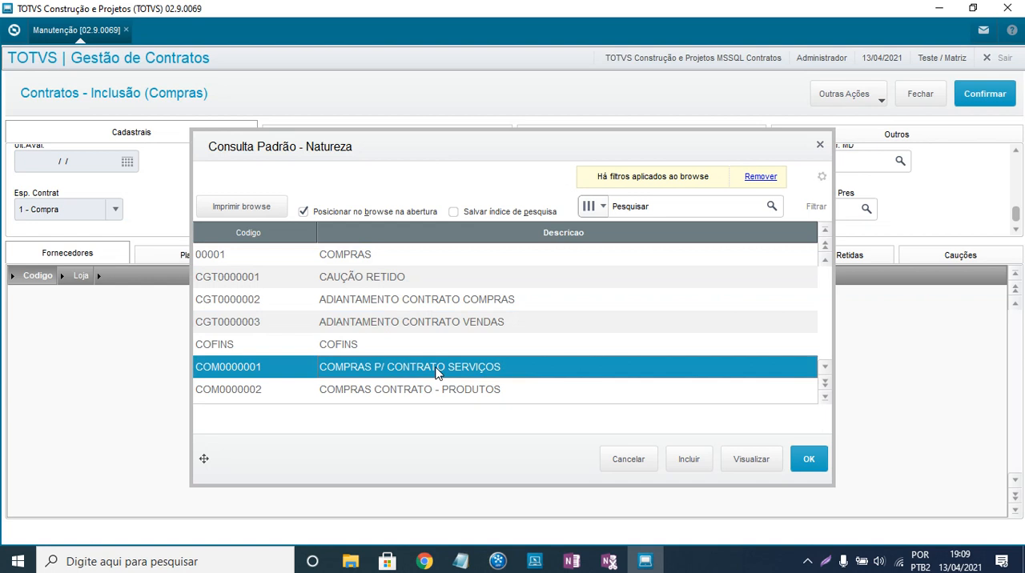
double_click(436, 370)
key("Tab")
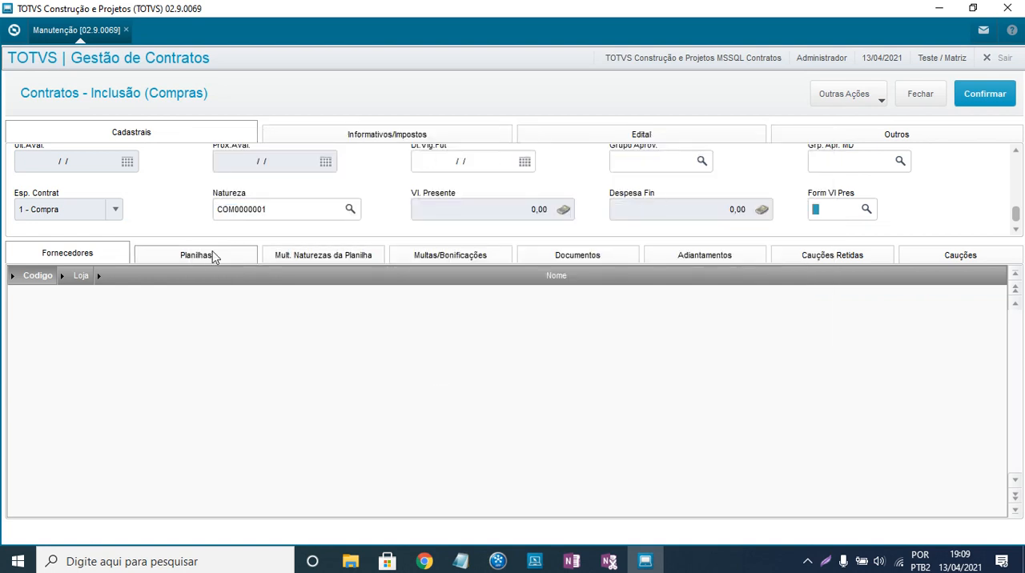
- Add A PRESTATIVA PRESTADORA DE SERVIÇOS, code 300000, Loja 01, as the contract's supplier
left_click(45, 298)
left_click(48, 298)
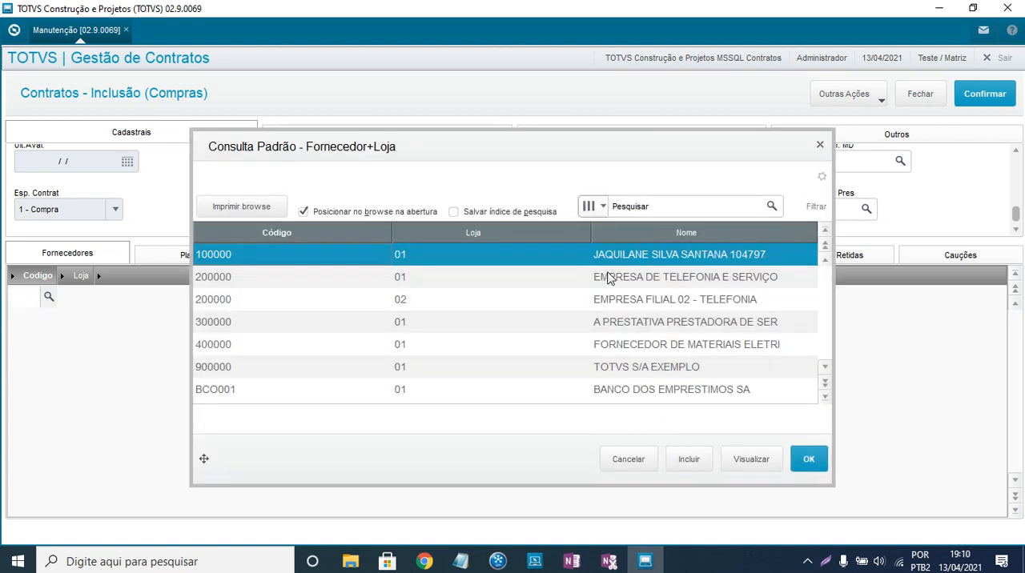
left_click(633, 277)
left_click(642, 303)
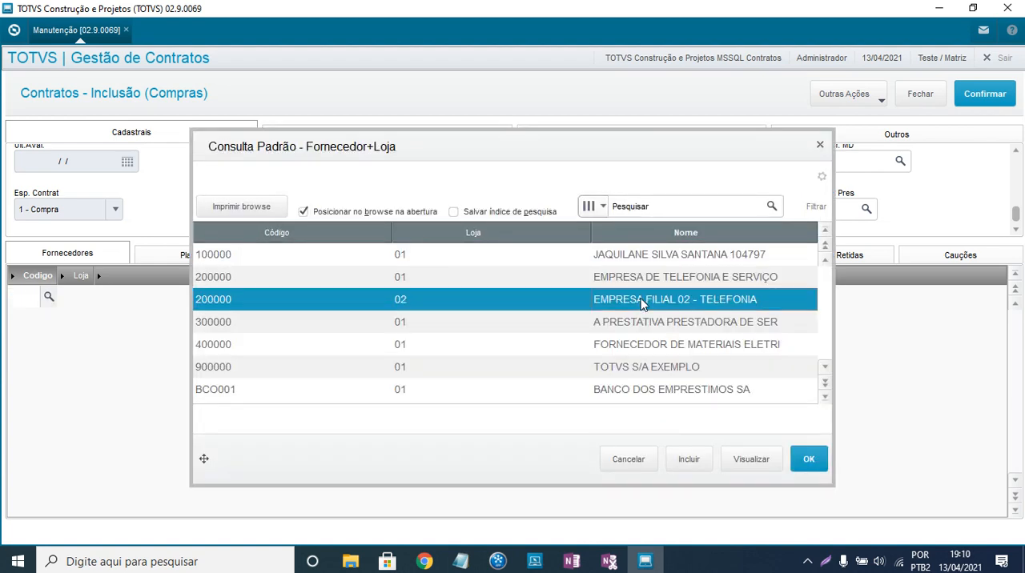
left_click(686, 283)
double_click(675, 315)
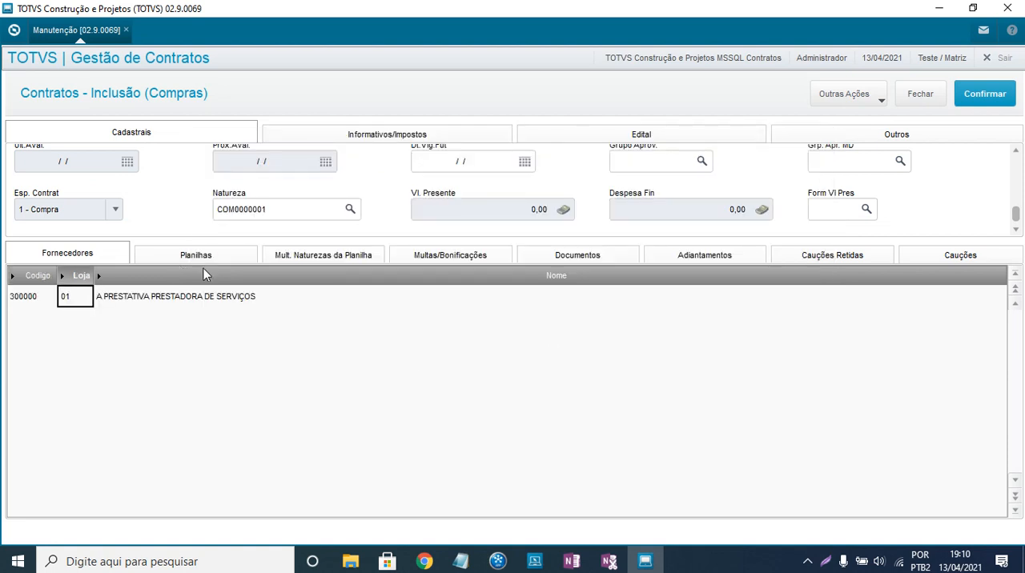
- Assign supplier 300000, A PRESTATIVA PRESTADORA DE SERVIÇOS, to planilha 000001
left_click(230, 257)
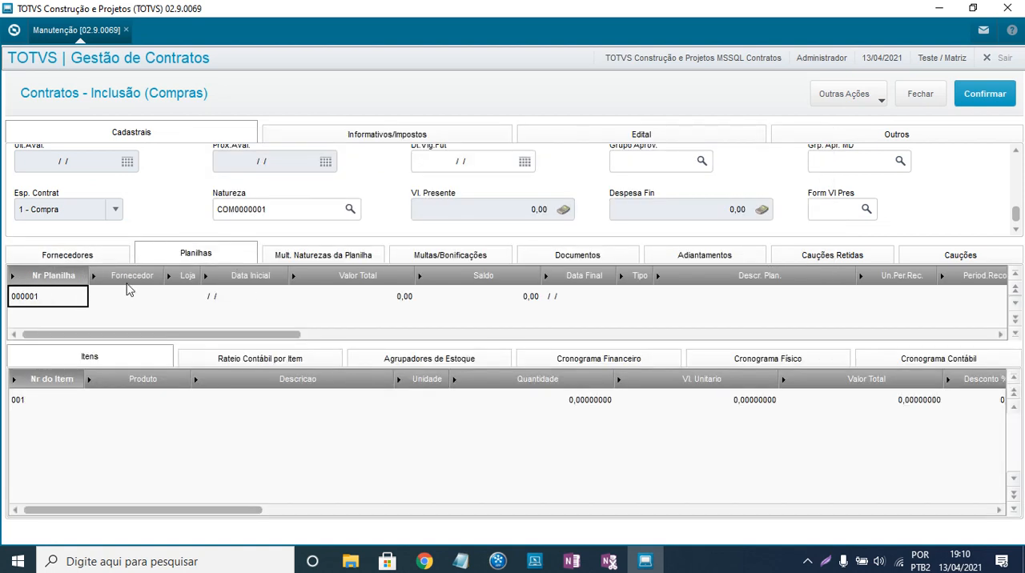
left_click(156, 297)
left_click(157, 298)
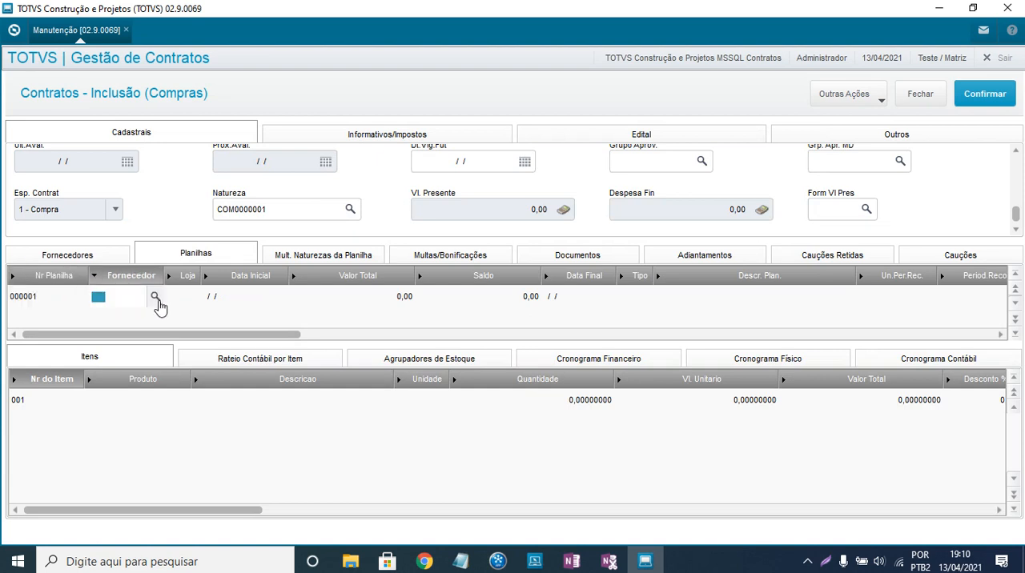
left_click(155, 296)
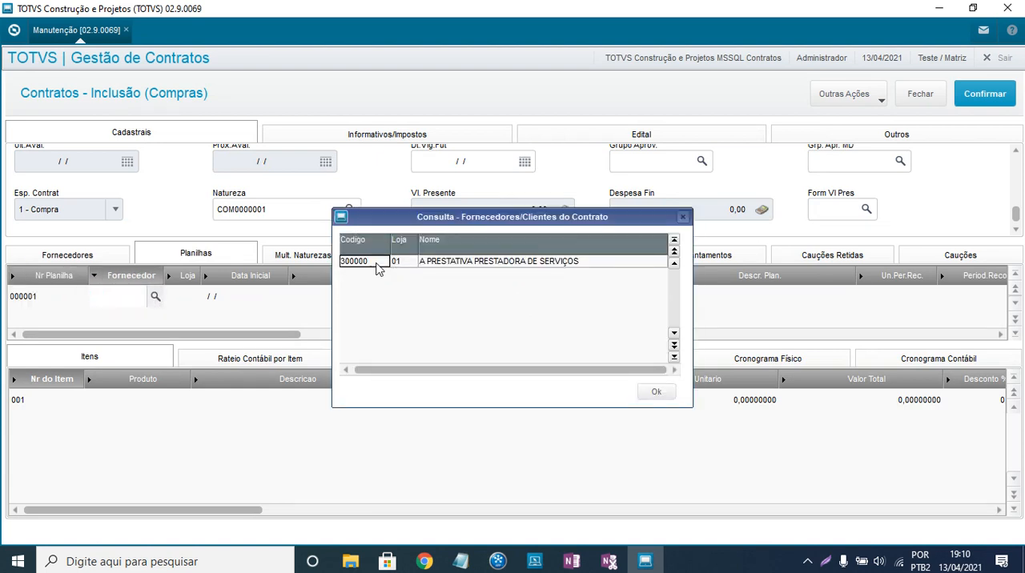
double_click(377, 267)
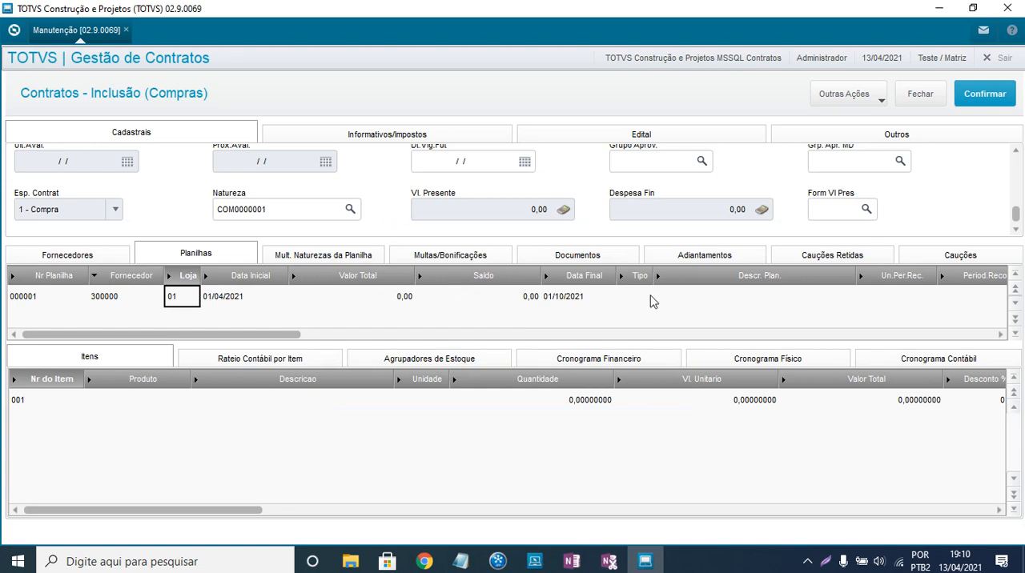
- Set the Tipo of planilha 000001 to CON, PLANILHA GENERICA
left_click(648, 300)
left_click(647, 301)
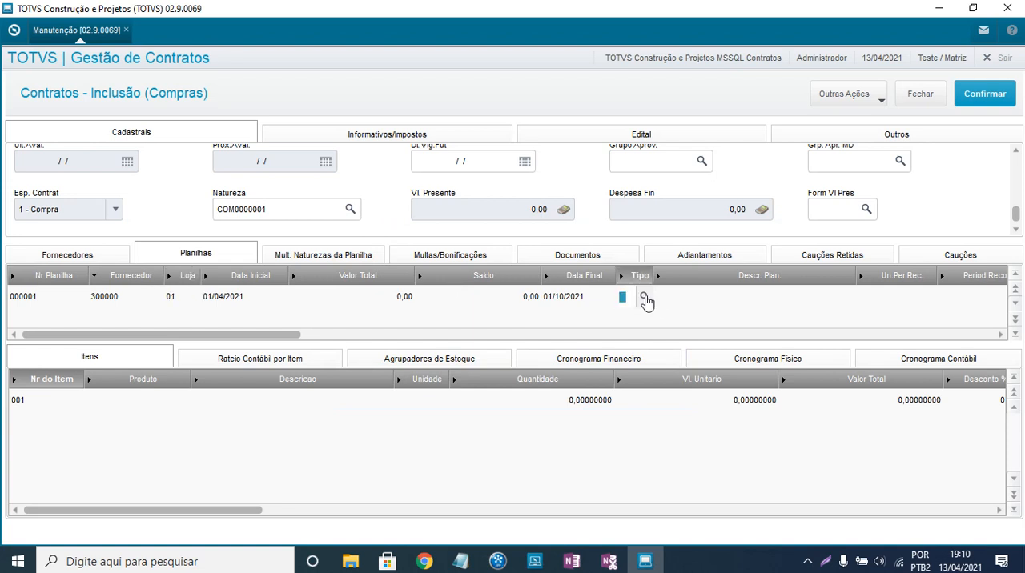
left_click(645, 298)
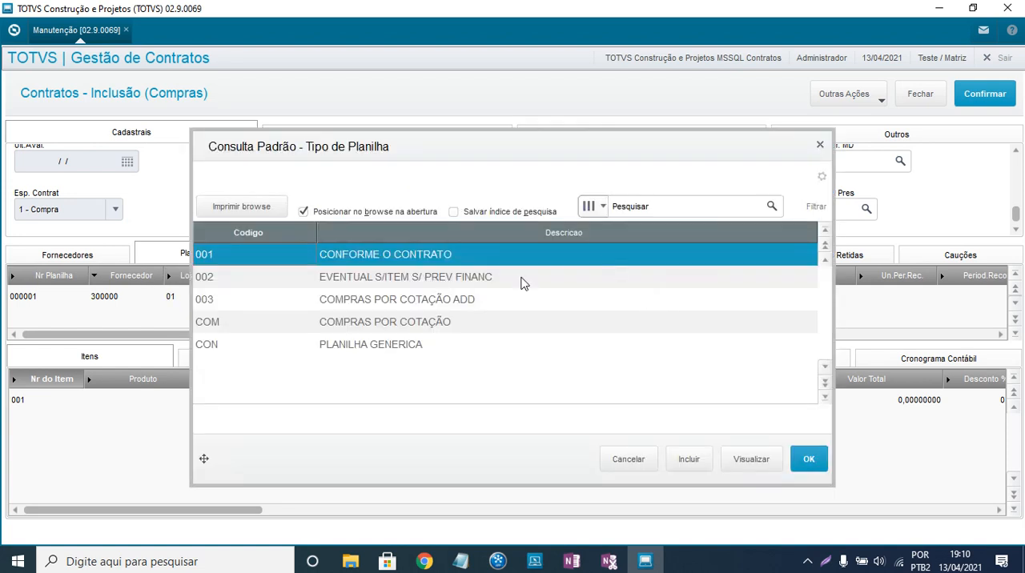
left_click(346, 348)
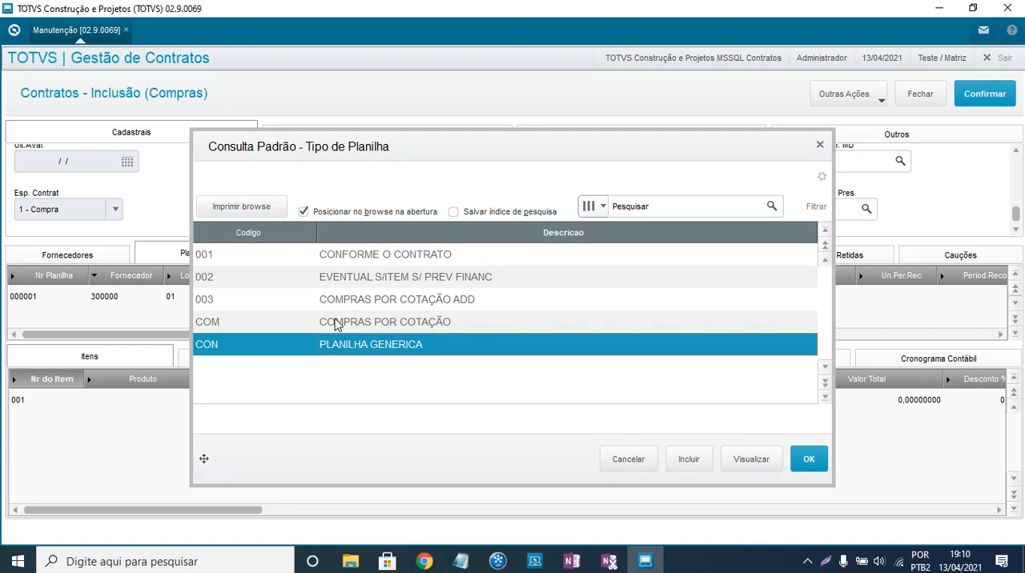
double_click(430, 346)
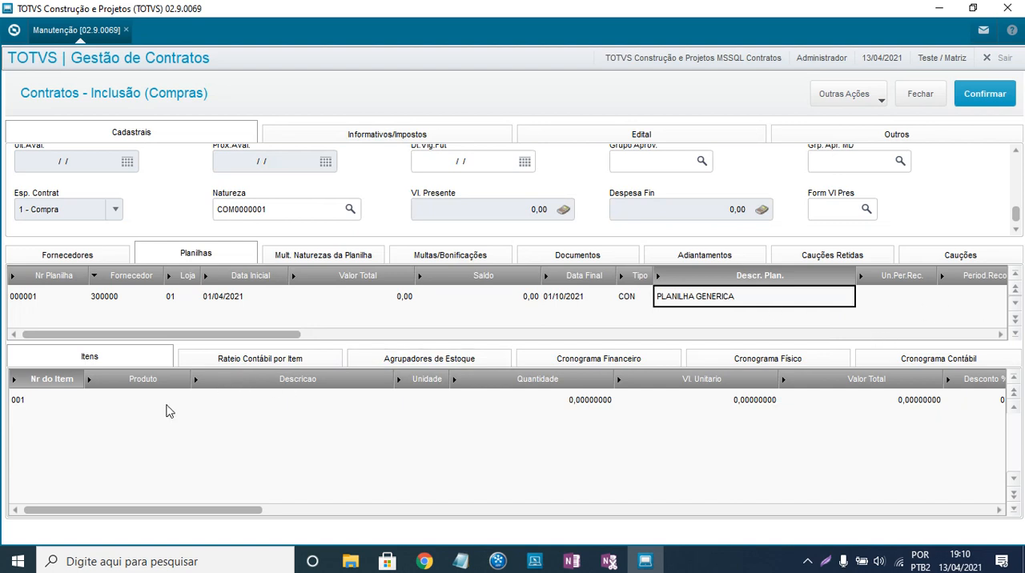
- Choose product 147000009, ALUGUEL DE ESPACO PARA EVENTOS, for item 001 of the planilha
left_click(168, 411)
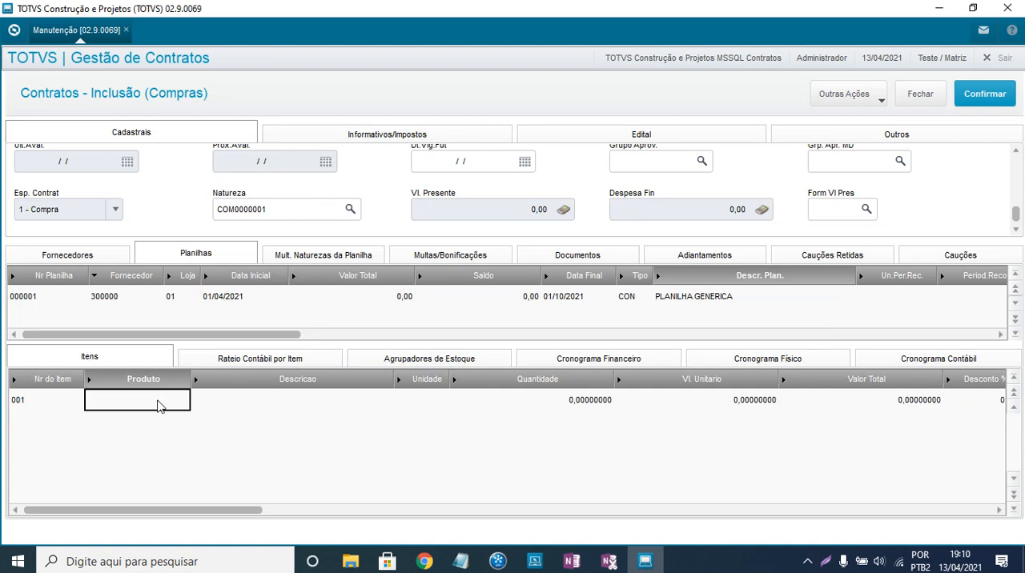
left_click(174, 404)
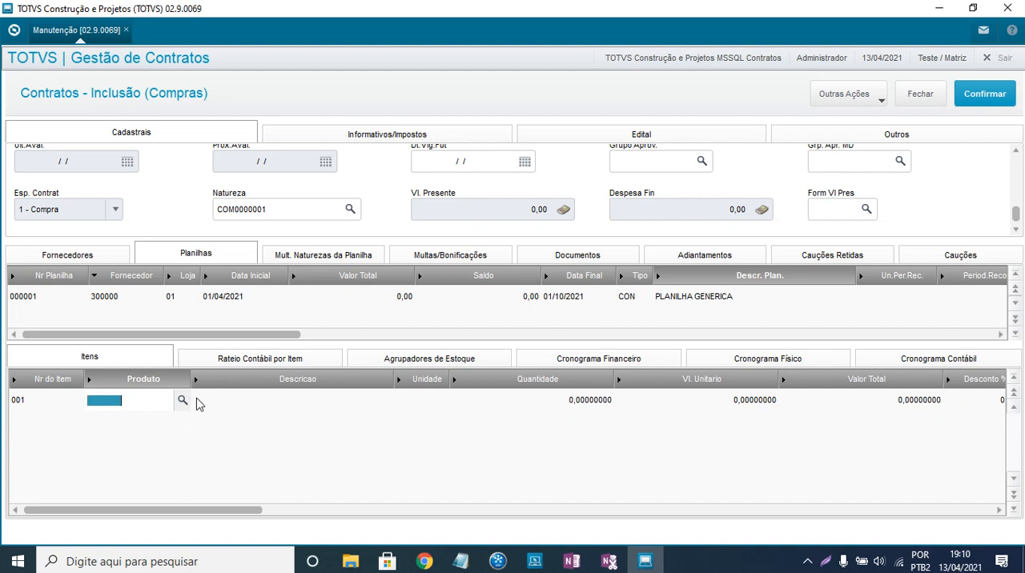
left_click(183, 403)
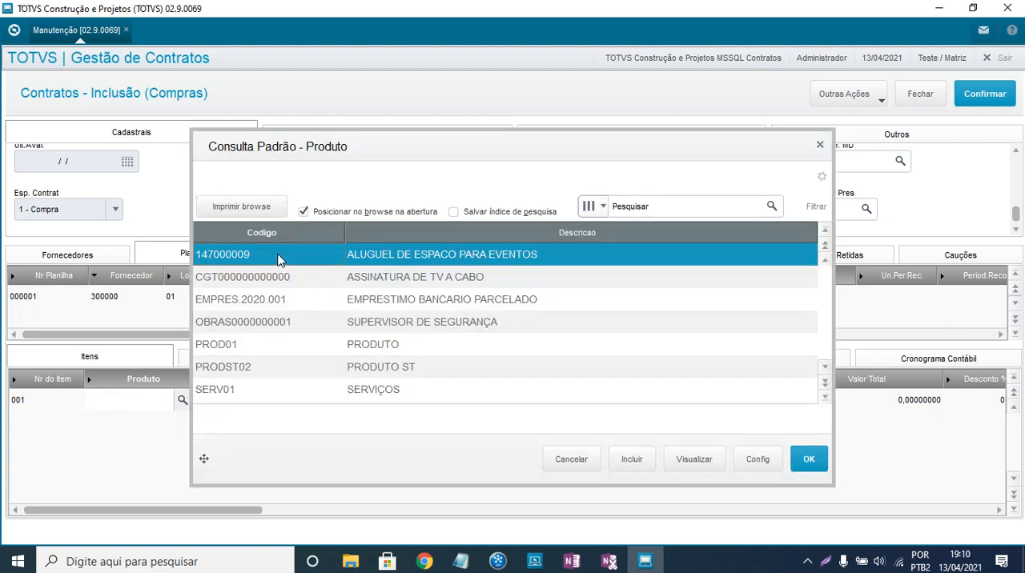
double_click(464, 264)
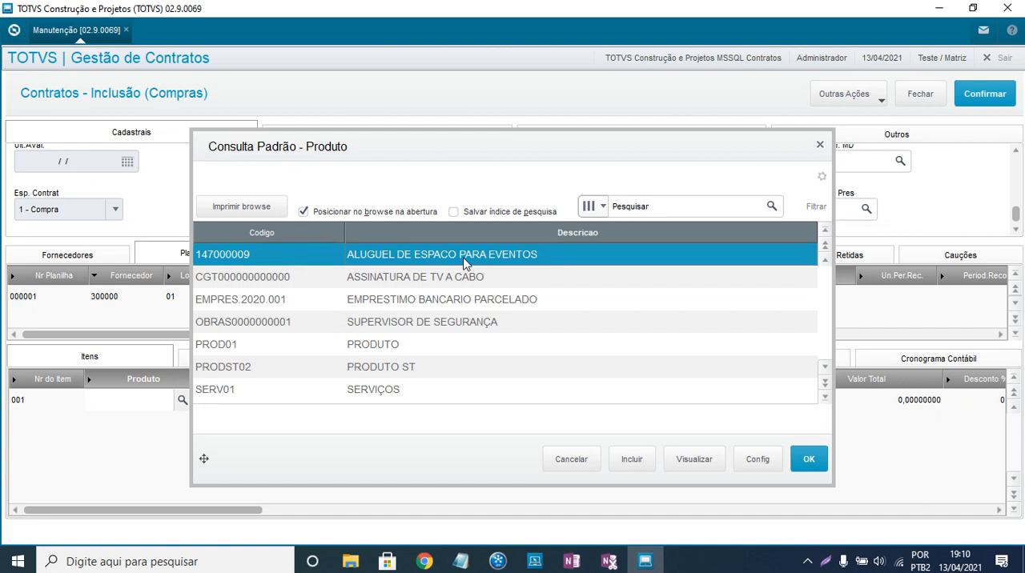
key("Return")
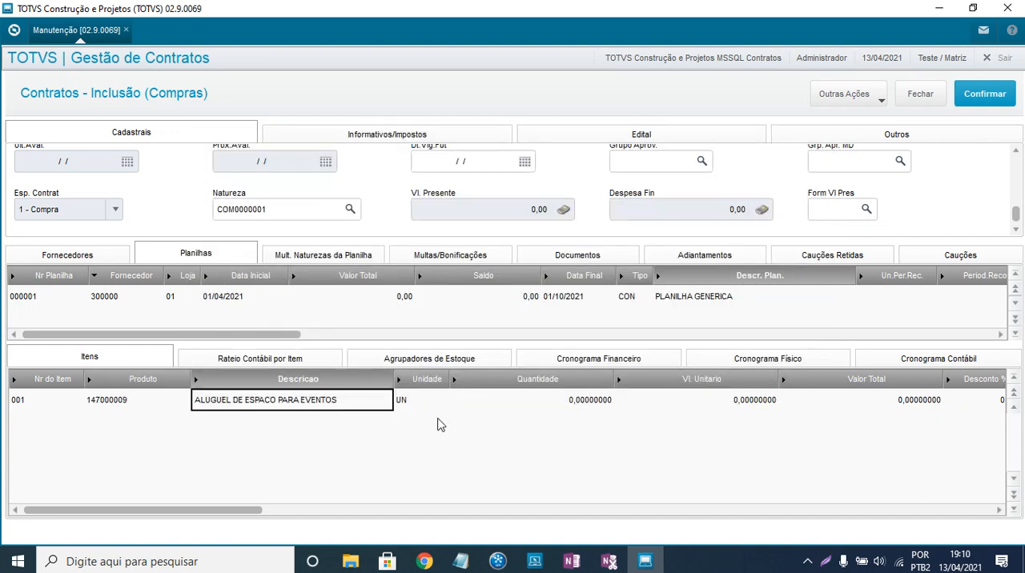
- Set the Quantidade of item 001 to 1
left_click(558, 406)
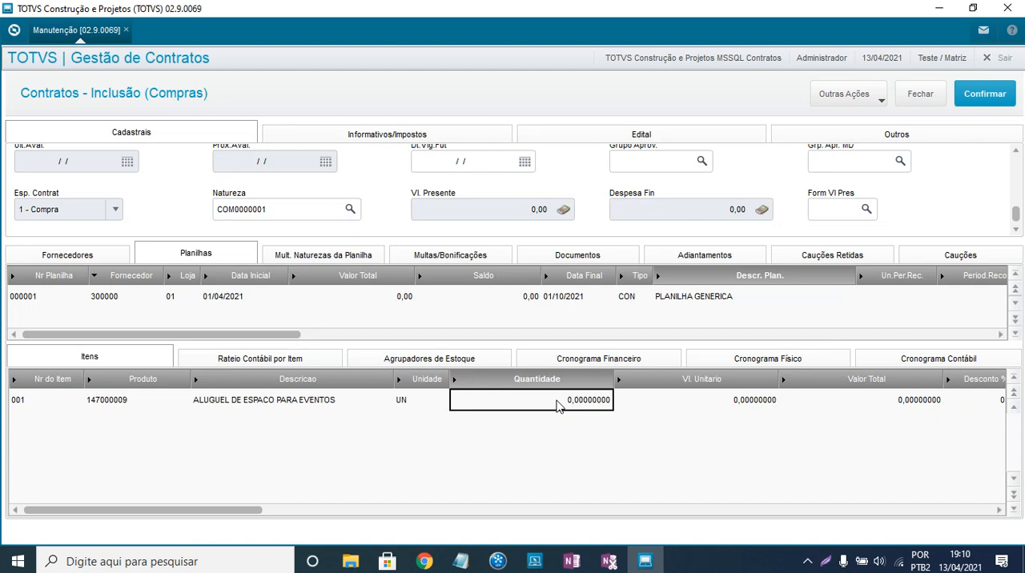
type("1")
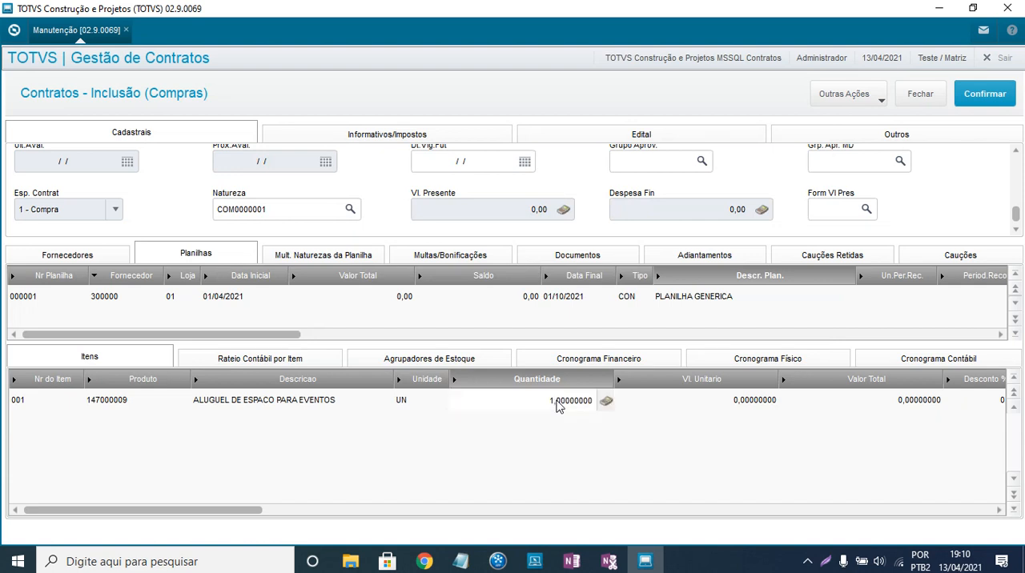
key("Return")
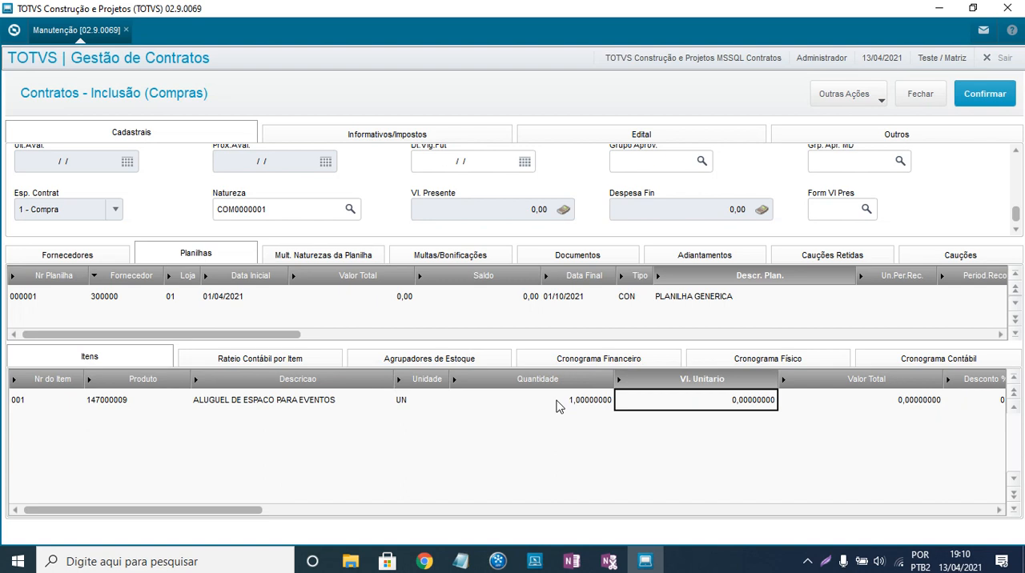
- Set item 001's Quantidade to 6 and its Vl. Unitario to 20.000
left_click(558, 406)
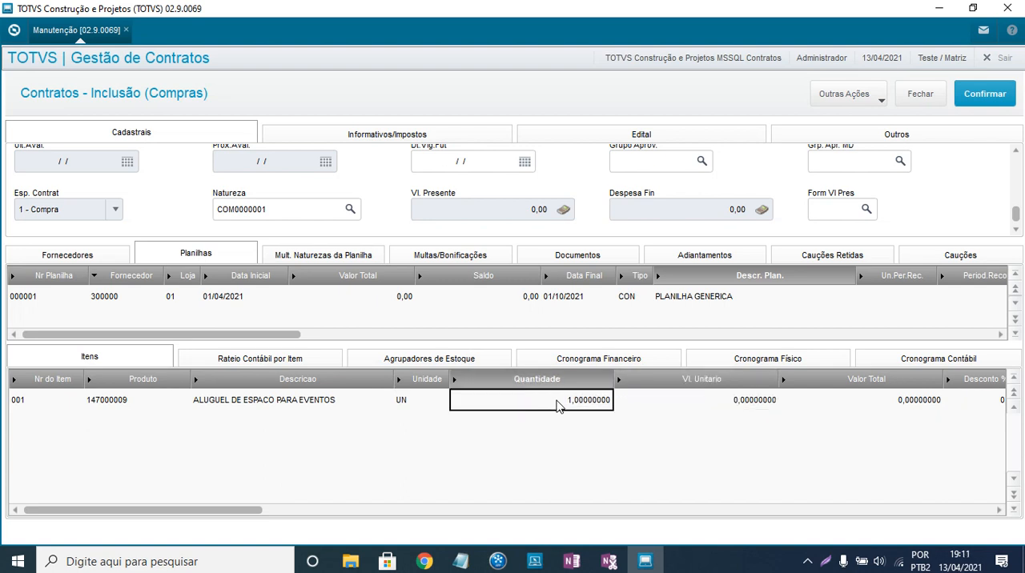
type("6")
key("Return")
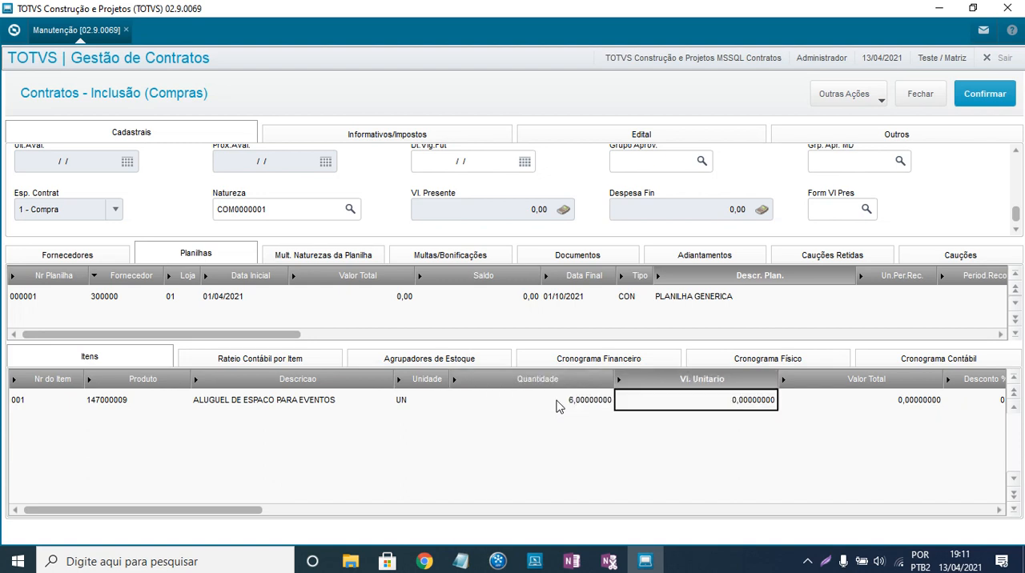
type("20.0")
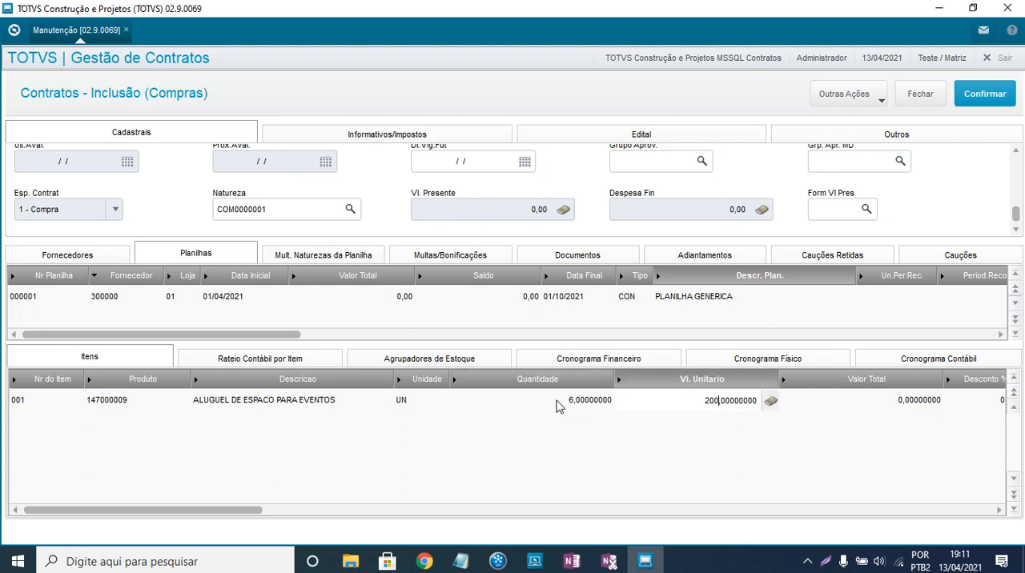
type("00")
key("Return")
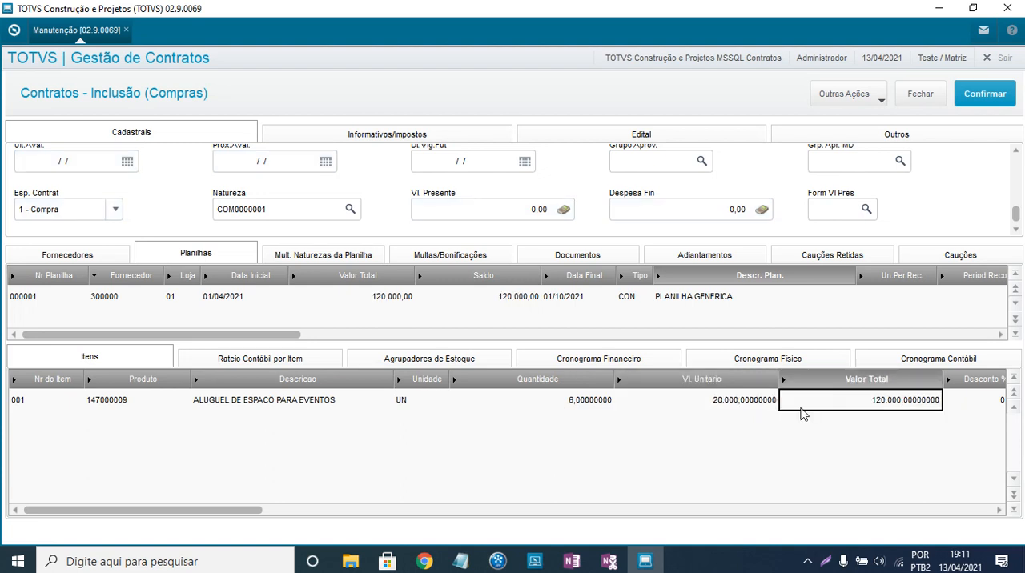
- Review item 001's remaining fields, from Valor Total and discounts through Tipo Entrada and evaluation dates to Nota/Título
key("Return")
key("Return")
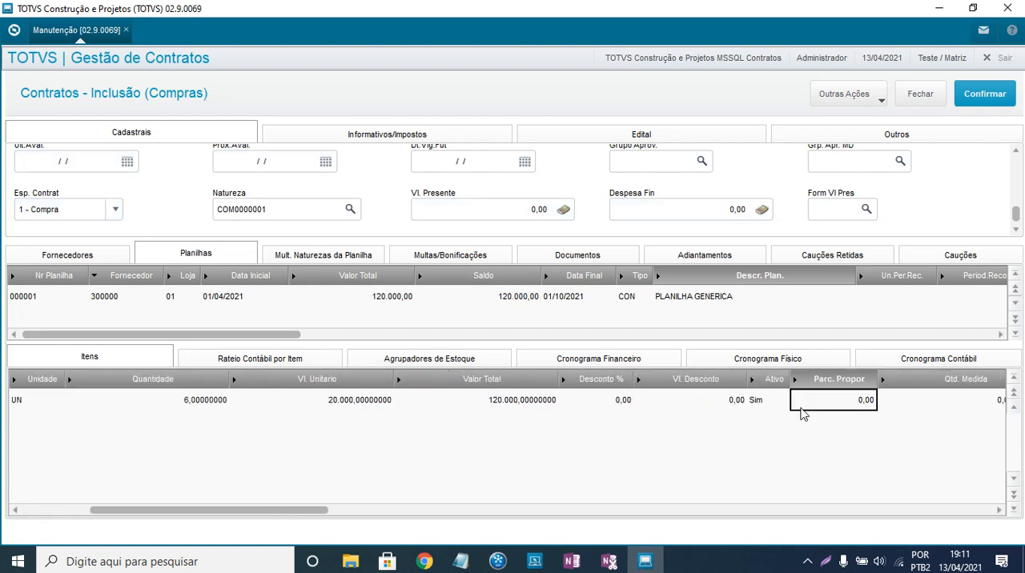
key("Return")
key("Return")
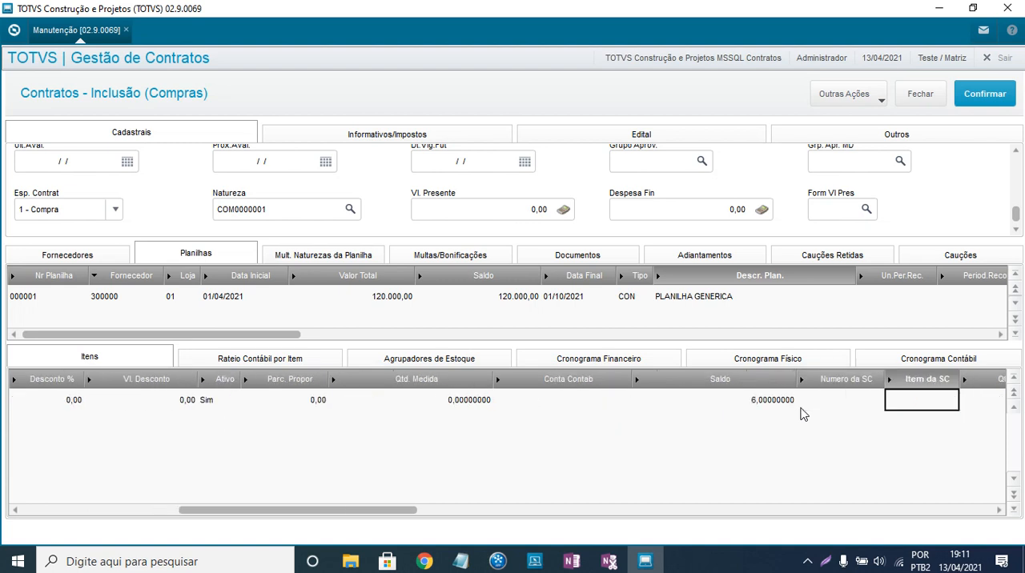
key("Return")
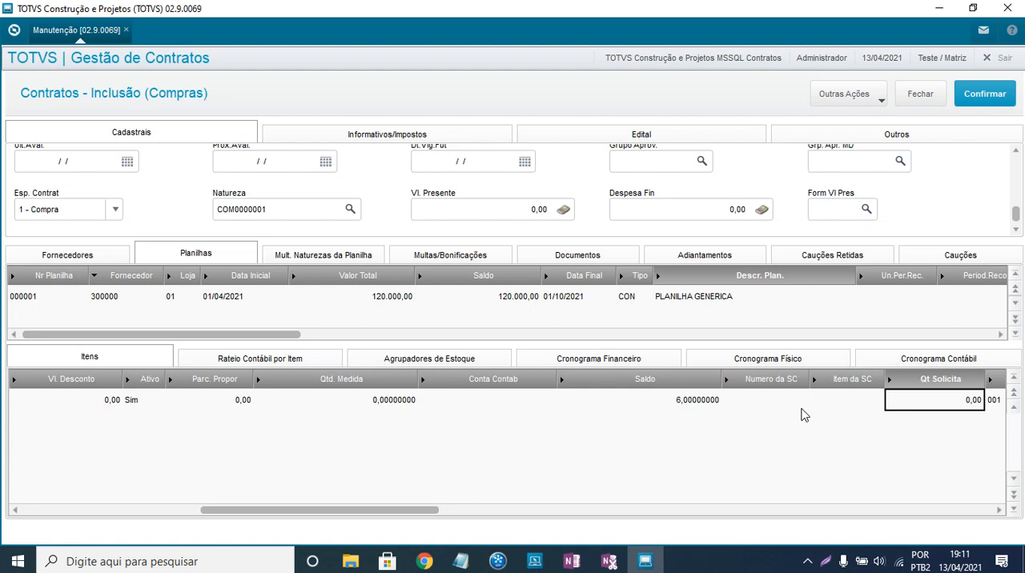
key("Return")
key("Left")
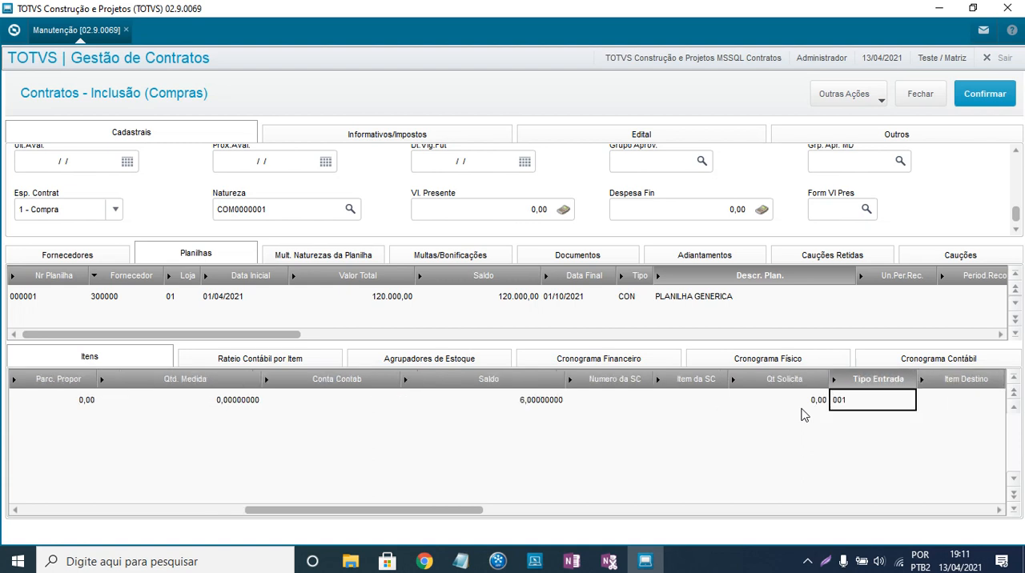
key("Right")
key("Right")
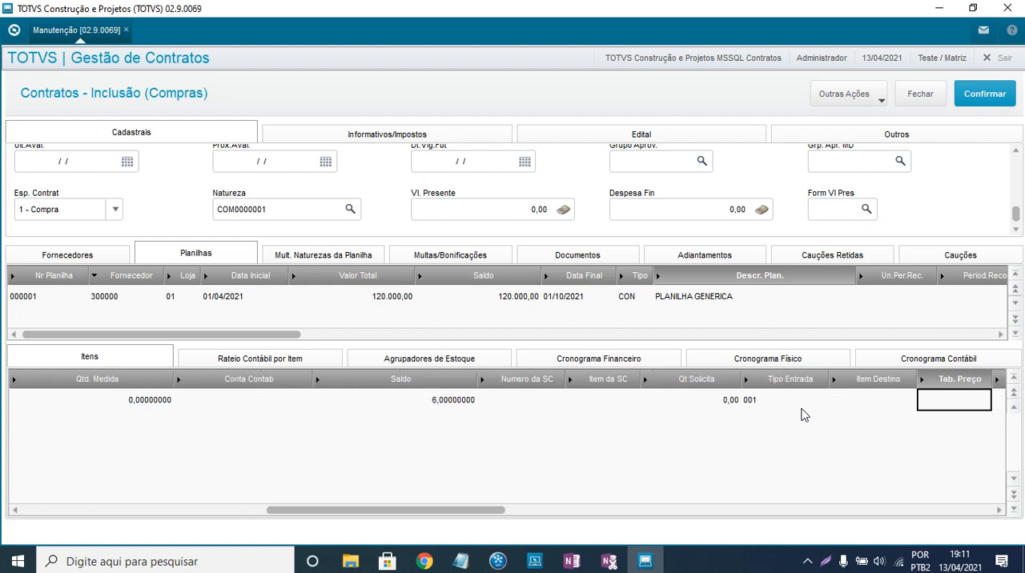
key("Right")
key("Right")
key("Right")
key("Right")
key("Right")
key("Right")
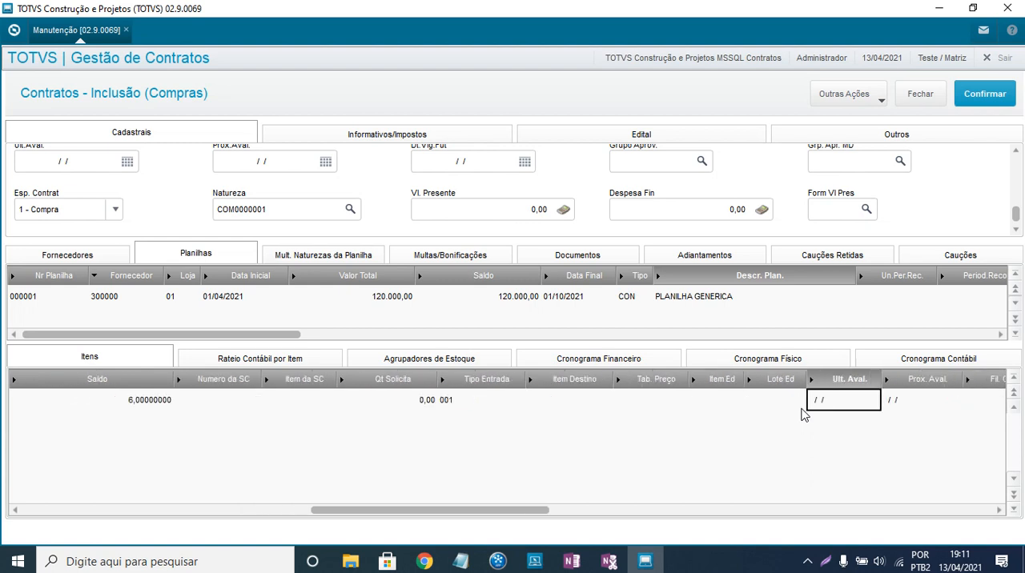
key("Right")
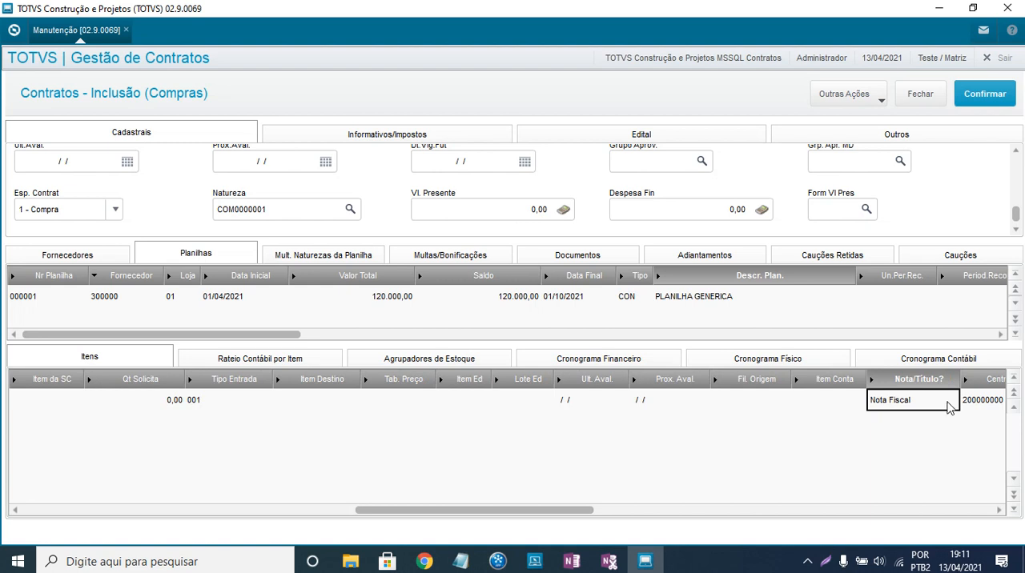
- Check the Nota/Título options for item 001 and choose 1 - Nota Fiscal
double_click(949, 407)
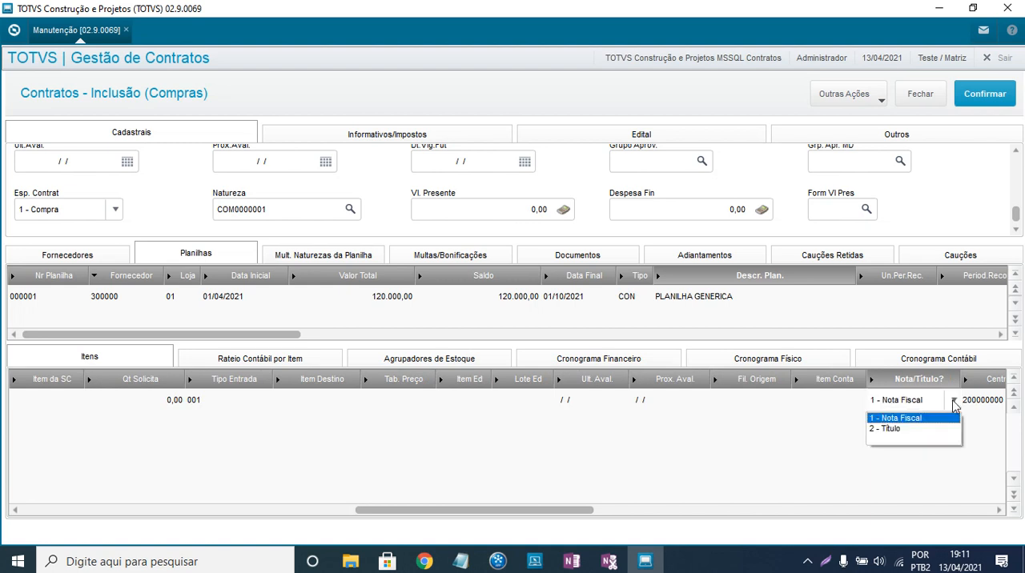
left_click(910, 419)
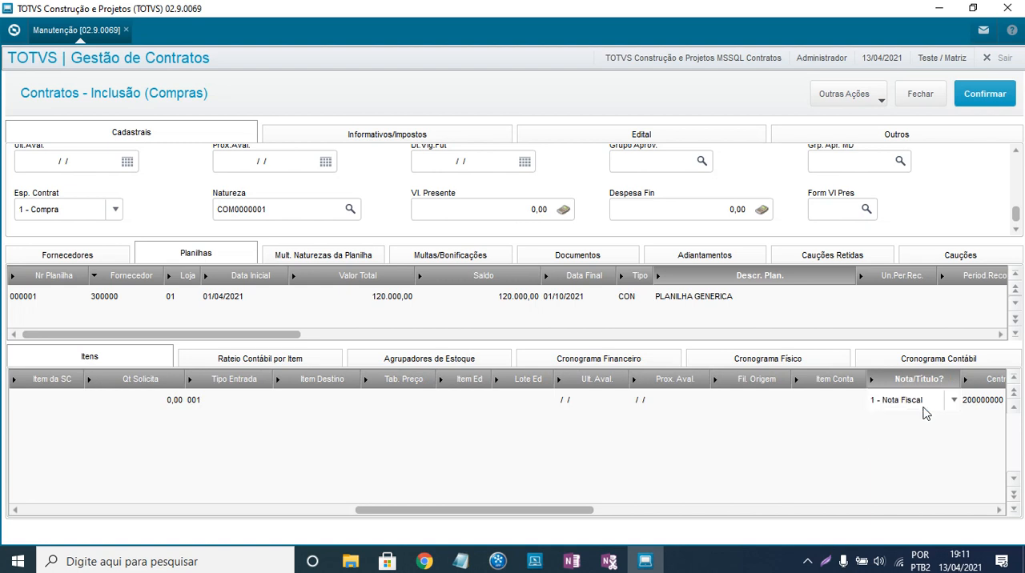
key("Return")
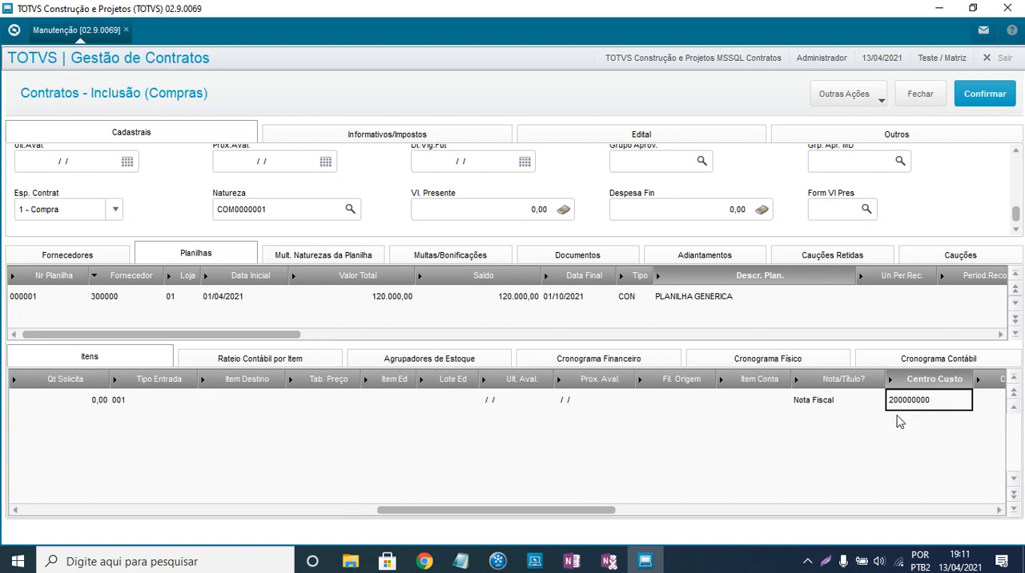
double_click(844, 404)
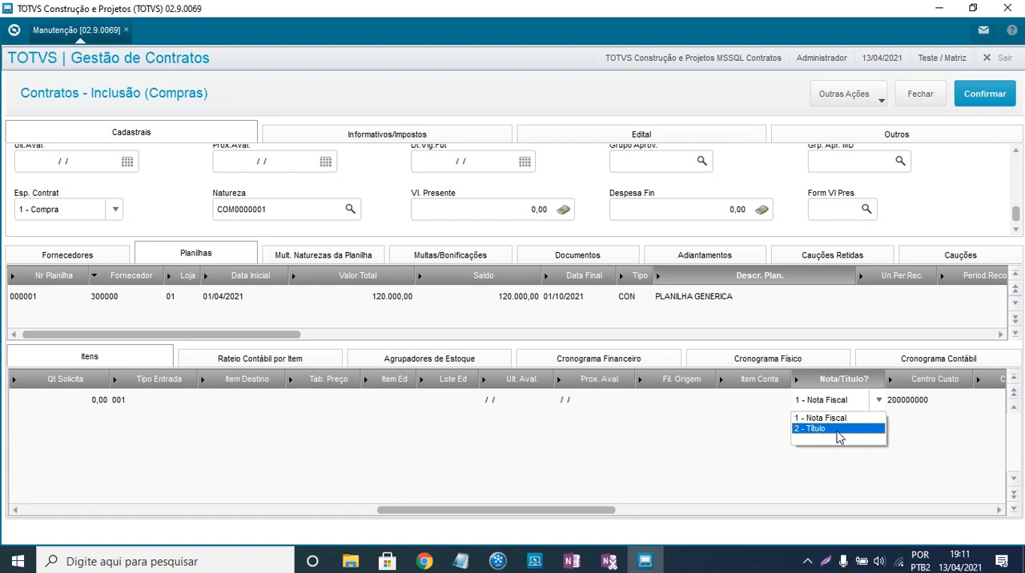
left_click(856, 419)
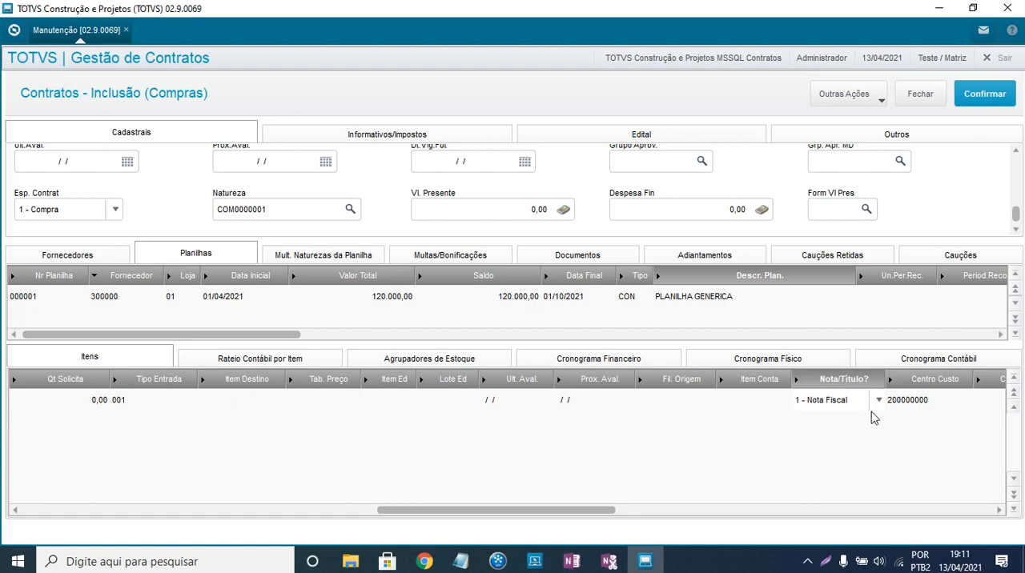
key("Return")
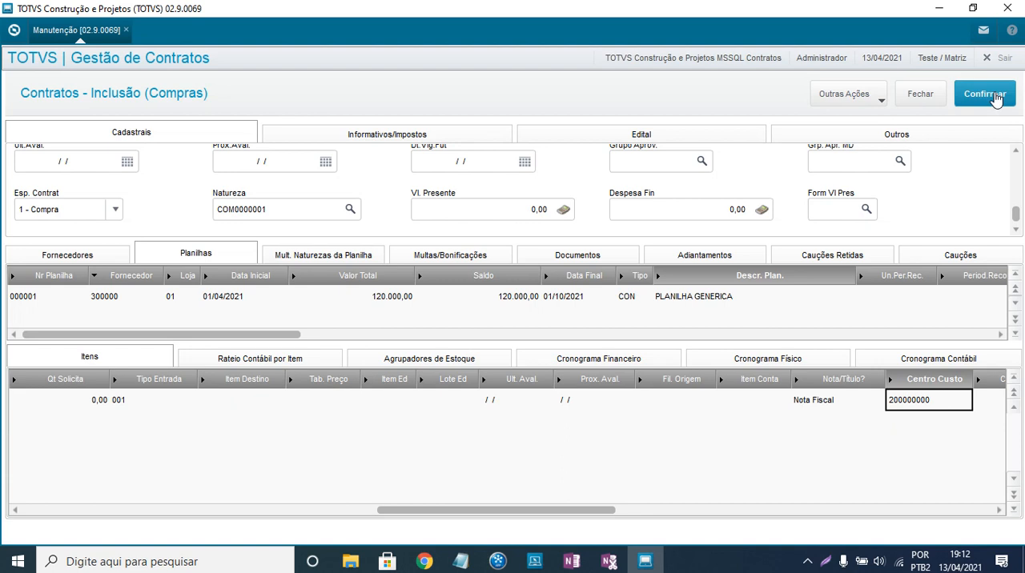
- Save the new purchase contract, dismissing the Manutenção de Lançamentos window without confirming its entry
left_click(995, 97)
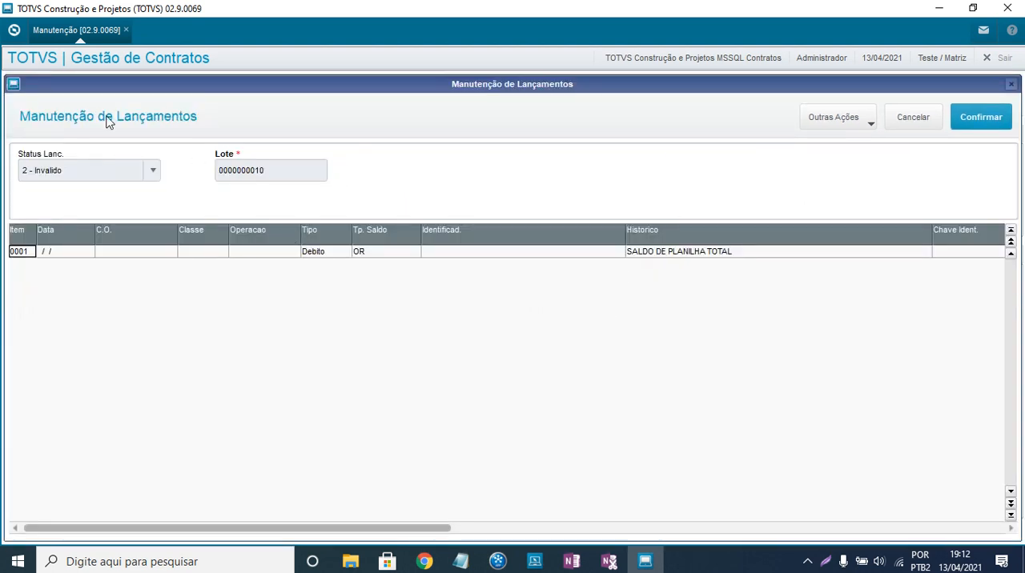
left_click(1011, 85)
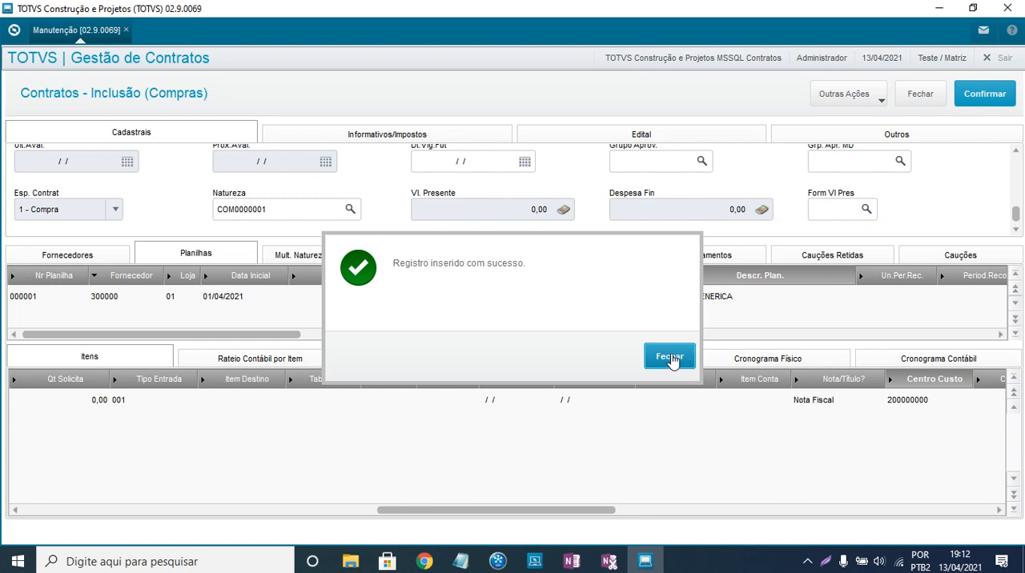
left_click(671, 358)
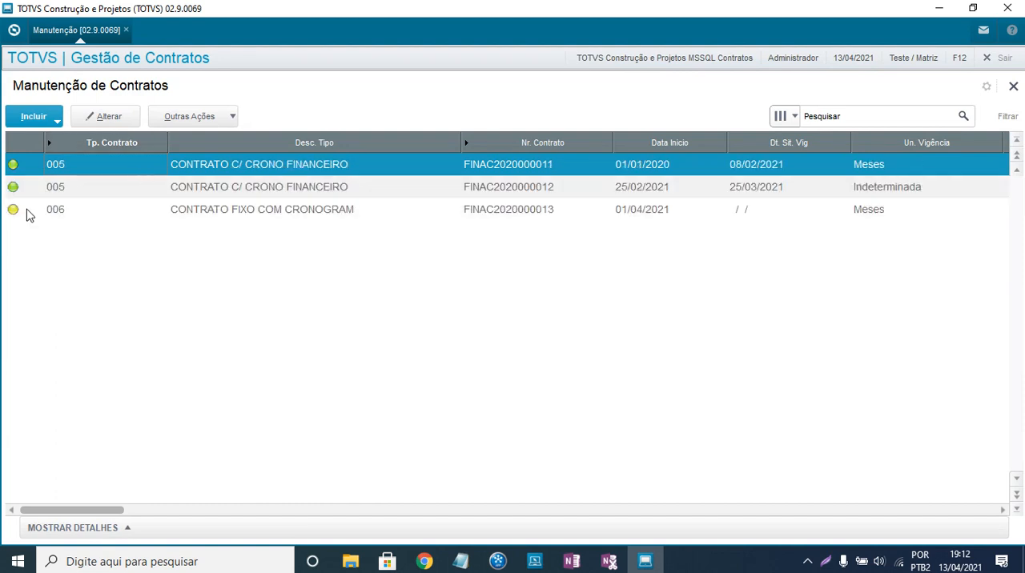
- View the status legend for the new type 006 contract in the contract list
left_click(24, 218)
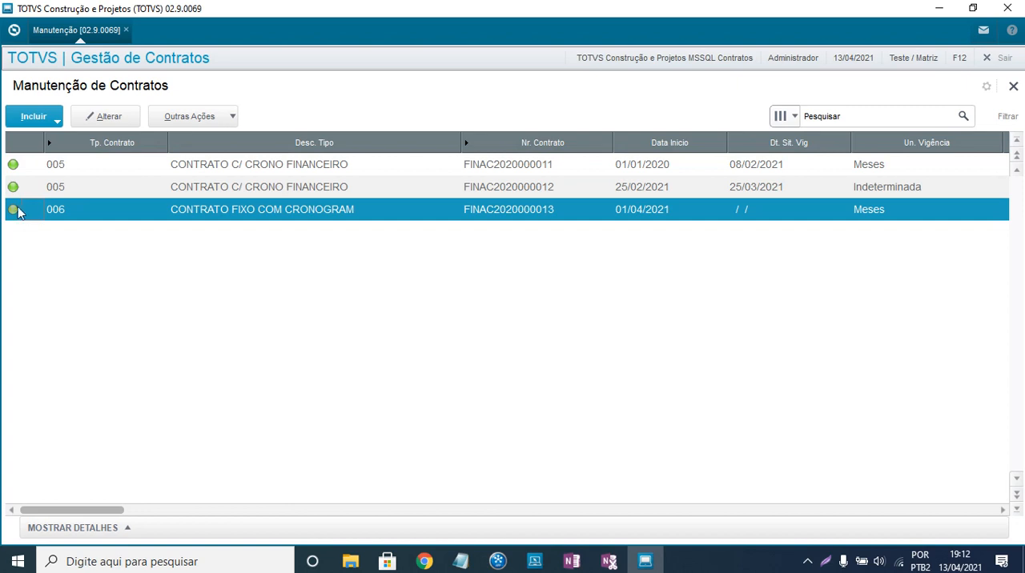
double_click(11, 213)
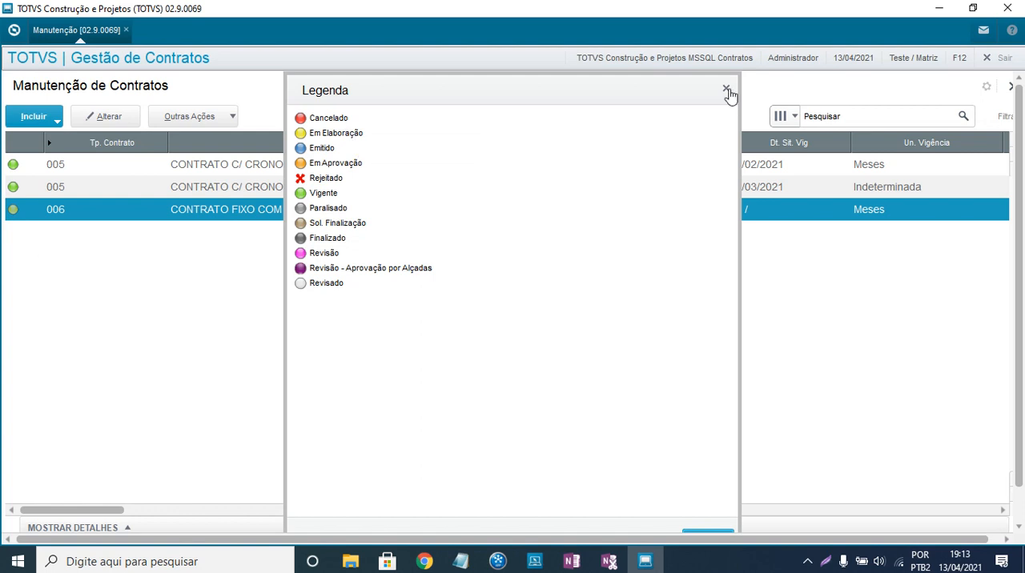
left_click(726, 92)
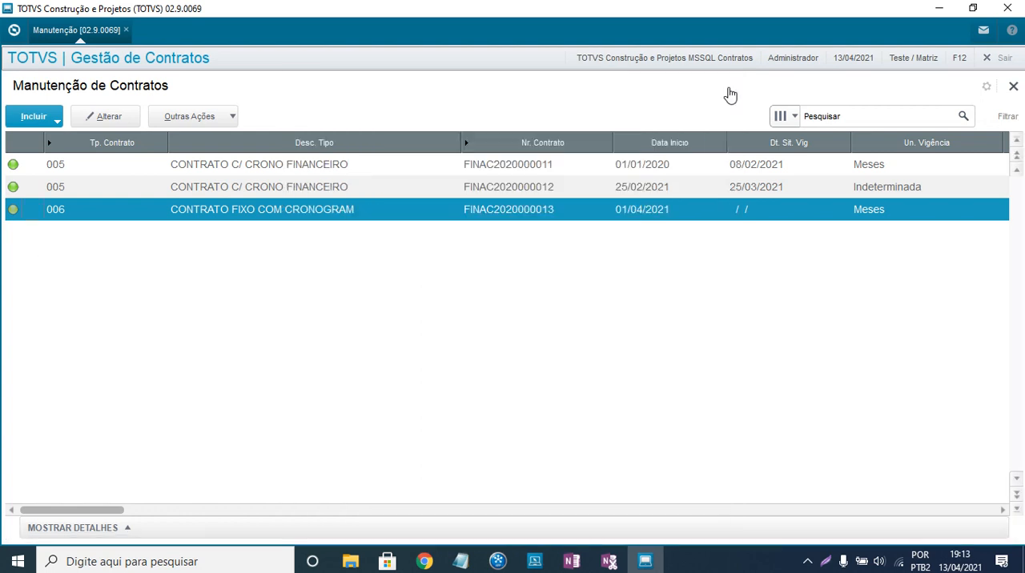
- Try to change the situation of the type 006 contract to 05 - Vigente
left_click(208, 112)
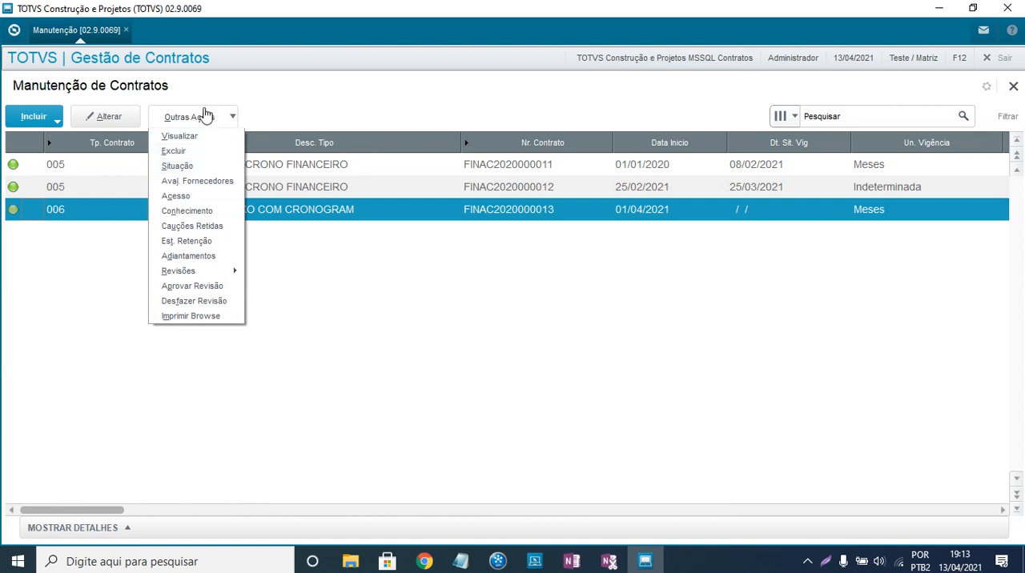
left_click(180, 165)
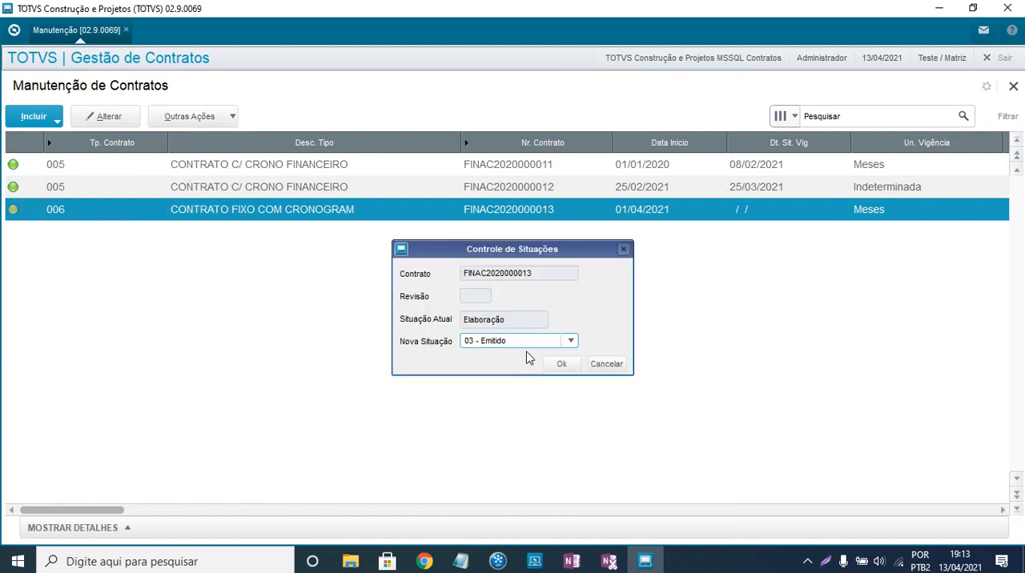
left_click(570, 341)
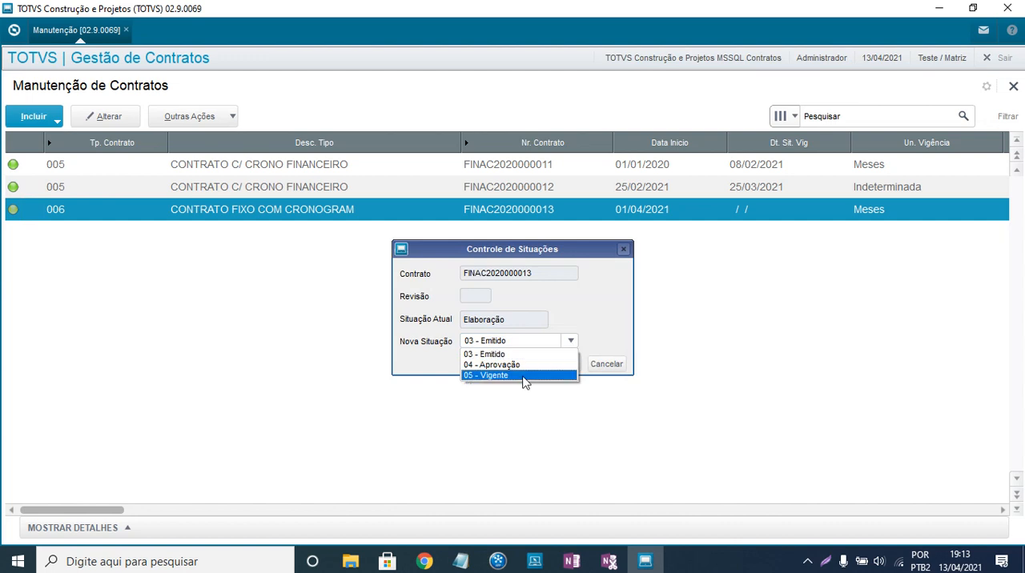
left_click(525, 379)
left_click(562, 365)
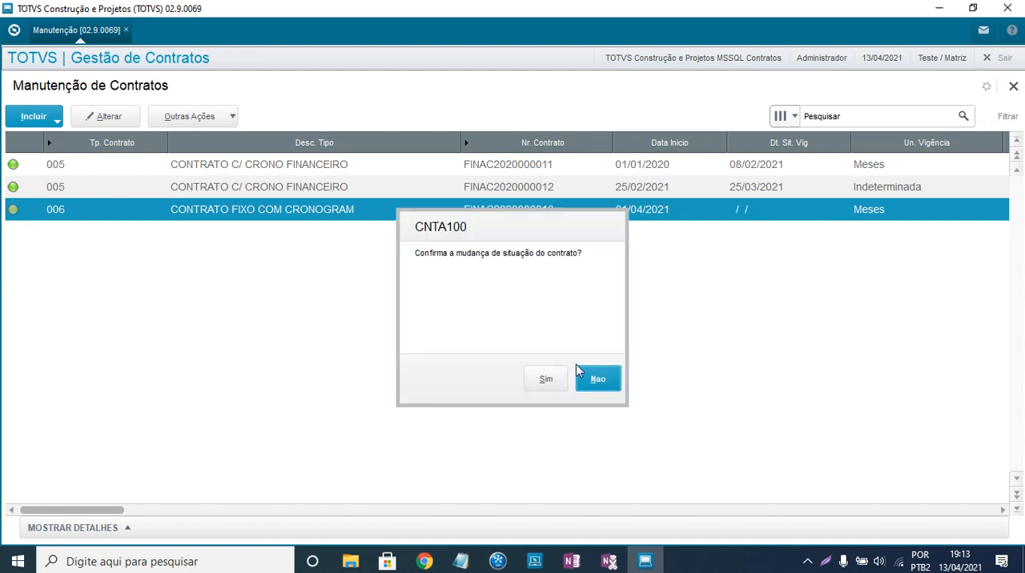
left_click(543, 380)
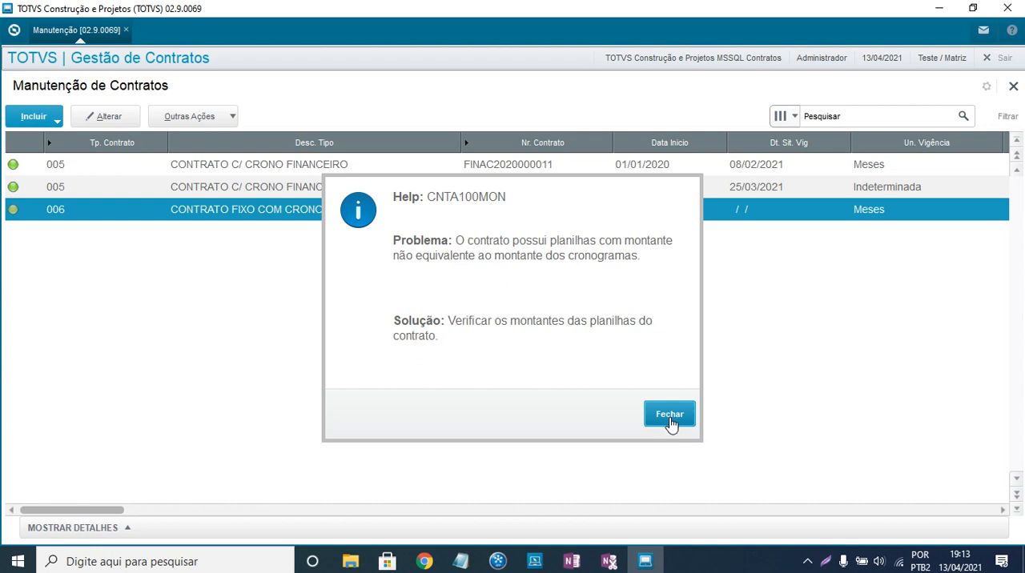
left_click(669, 418)
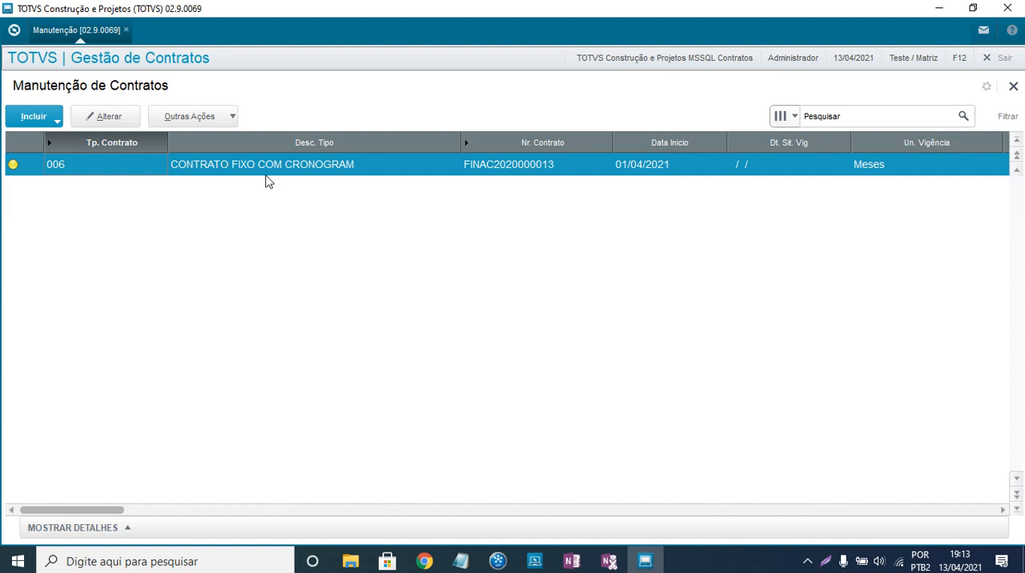
- Open the type 006 contract for alteration and start including a financial/physical schedule (cronograma financeiro/físico)
left_click(103, 120)
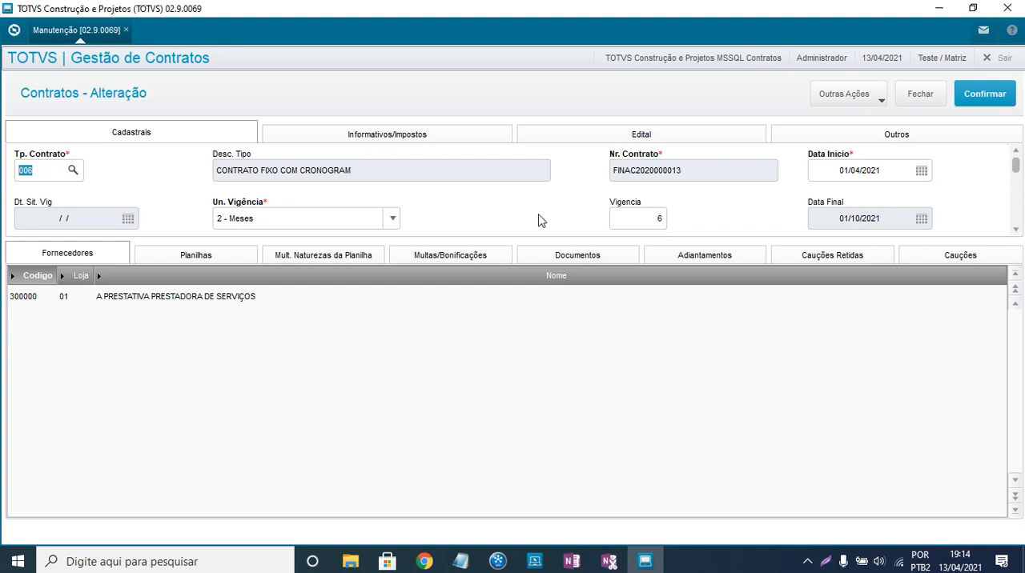
left_click(877, 102)
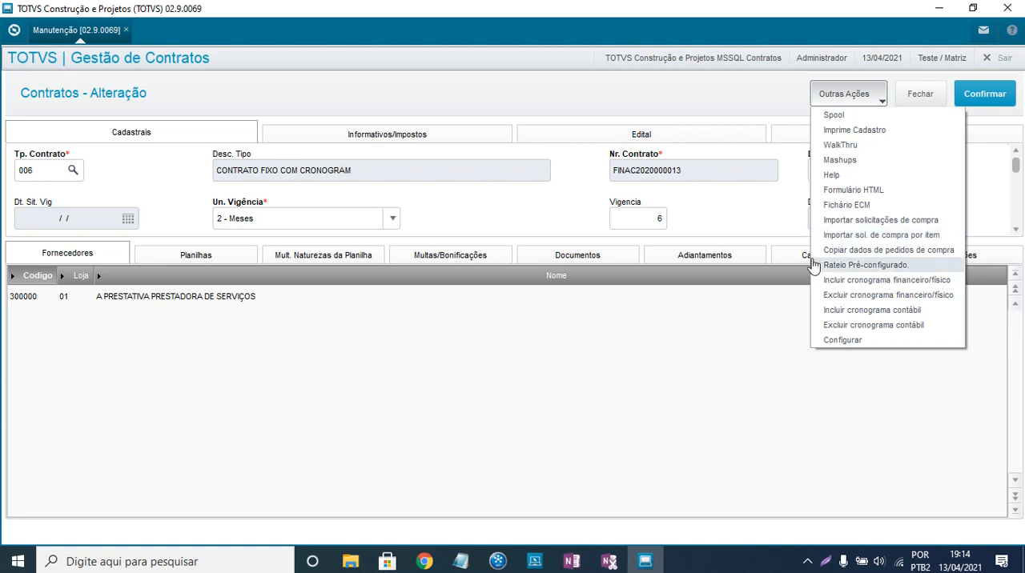
left_click(923, 287)
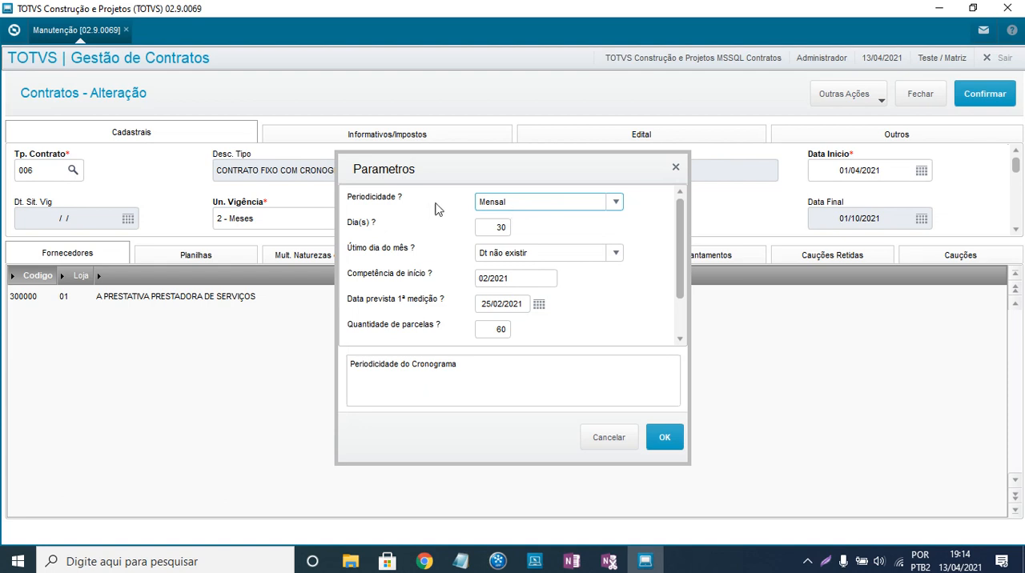
- Keep the schedule's Mensal periodicity and 30 days, and set its Competência de início to 04/2021
left_click(510, 205)
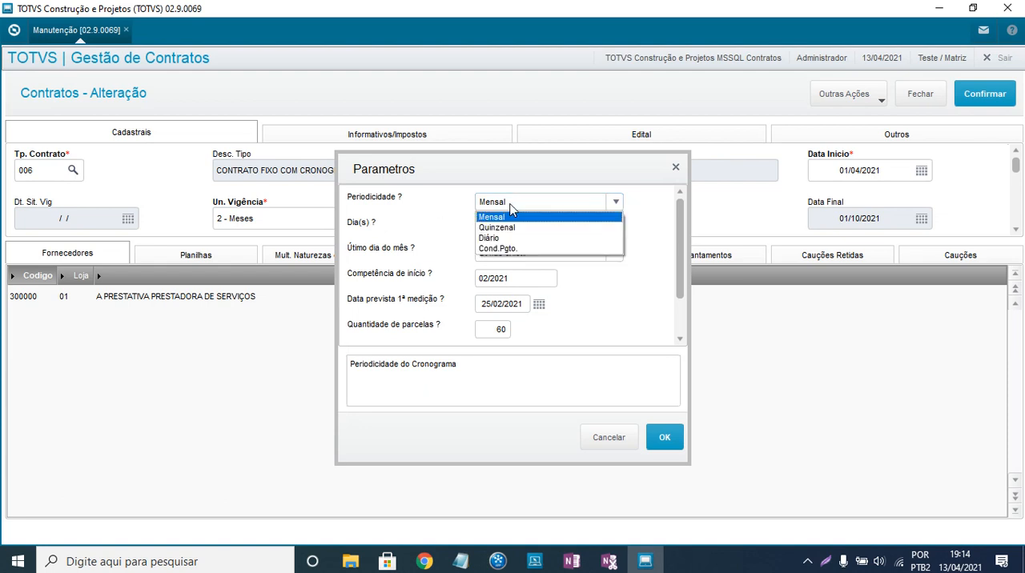
left_click(431, 232)
left_click(506, 231)
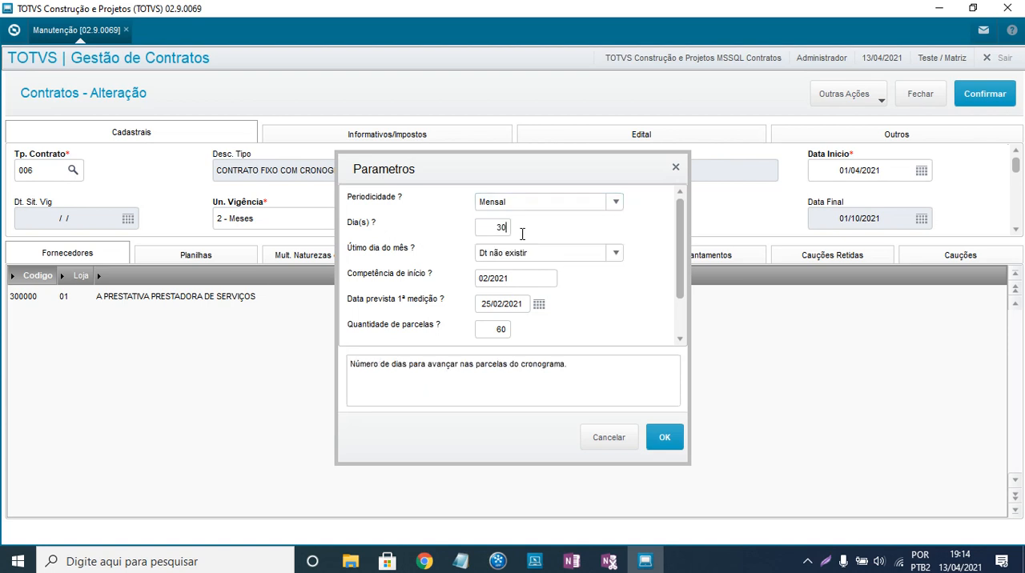
double_click(498, 228)
left_click_drag(428, 171, 428, 175)
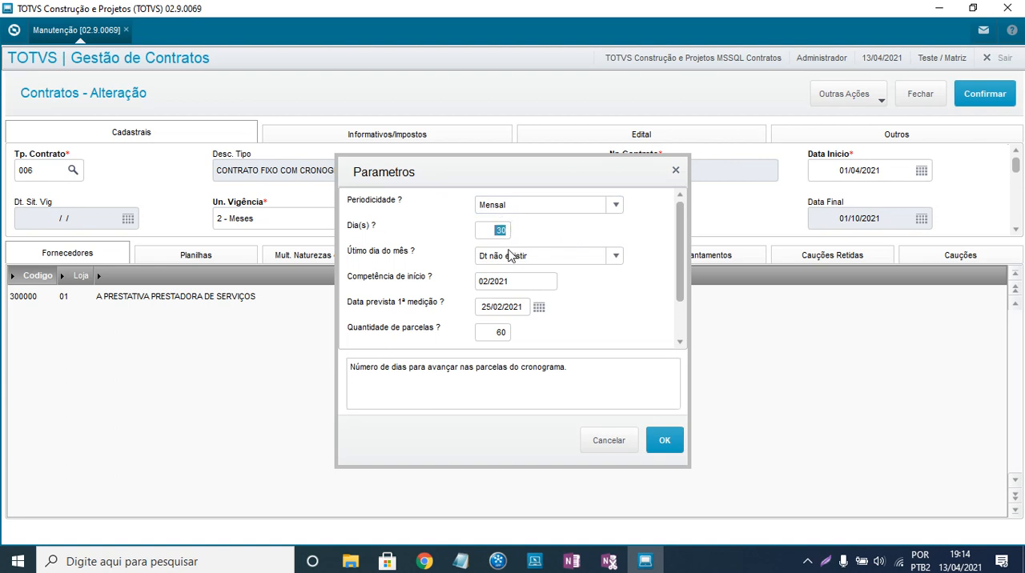
left_click_drag(515, 281, 428, 277)
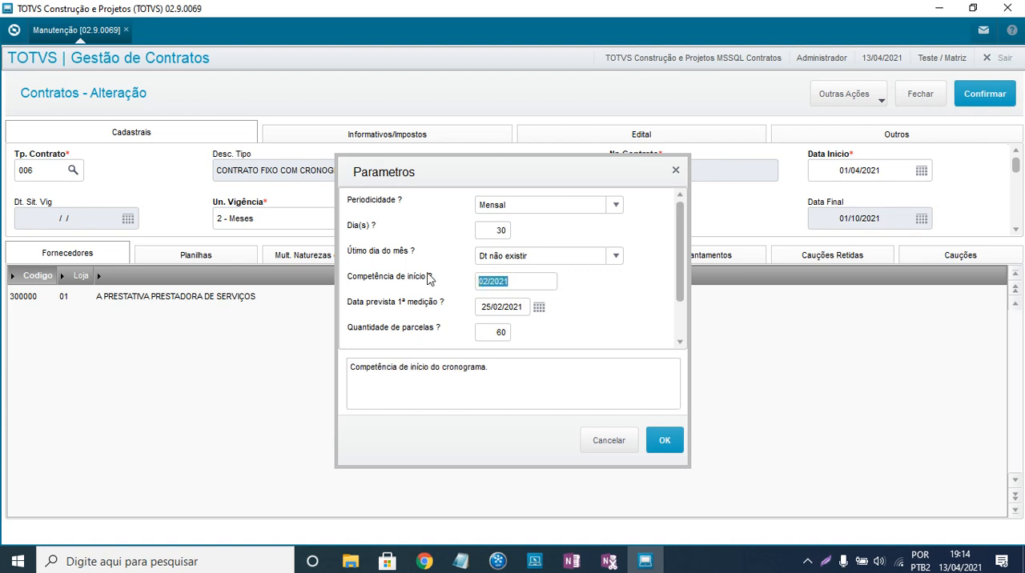
type("04/2021")
key("Tab")
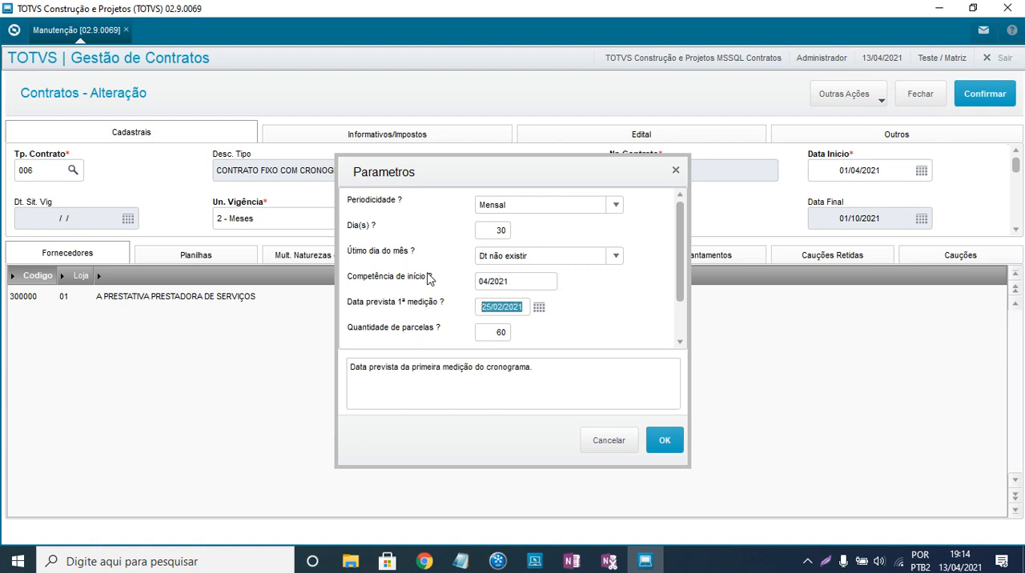
- Set the expected date of the first measurement to 13/04/2021 and the number of installments to 6
key("BackSpace")
type("13/04/21")
key("Tab")
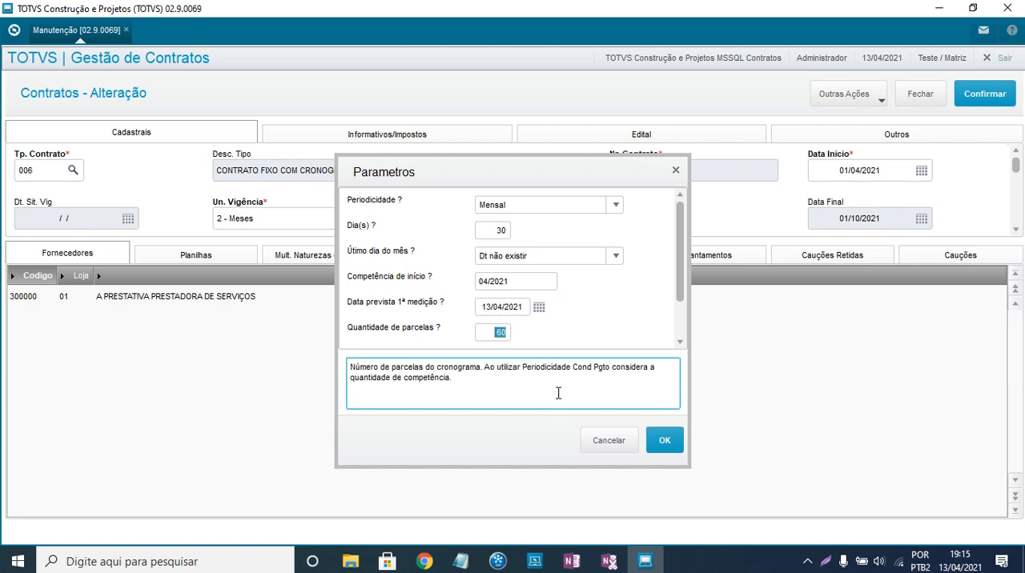
type("6")
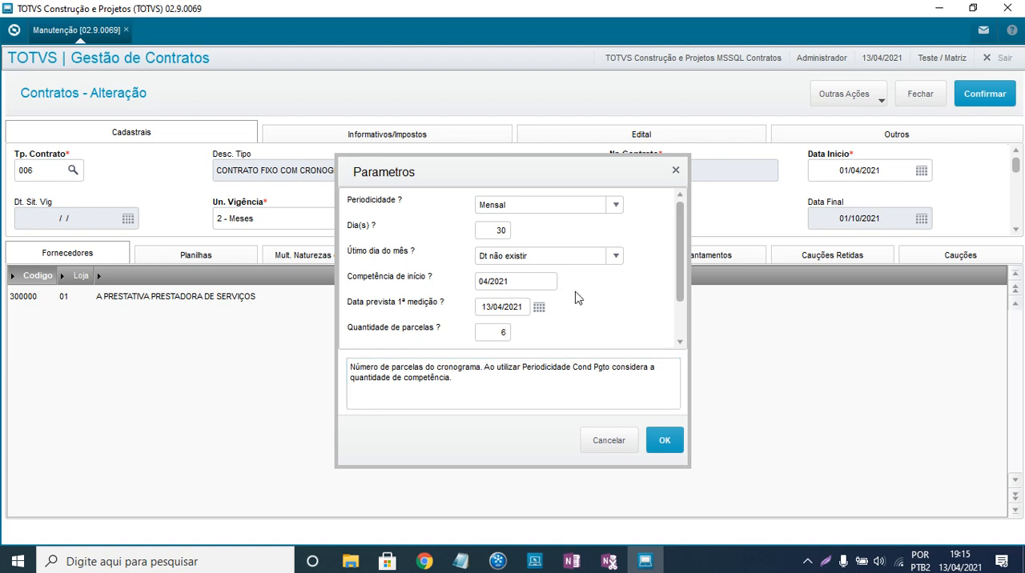
- Set the Taxa de Juros to 0 and confirm the parameters to generate the schedule
scroll(574, 296, "down", 1)
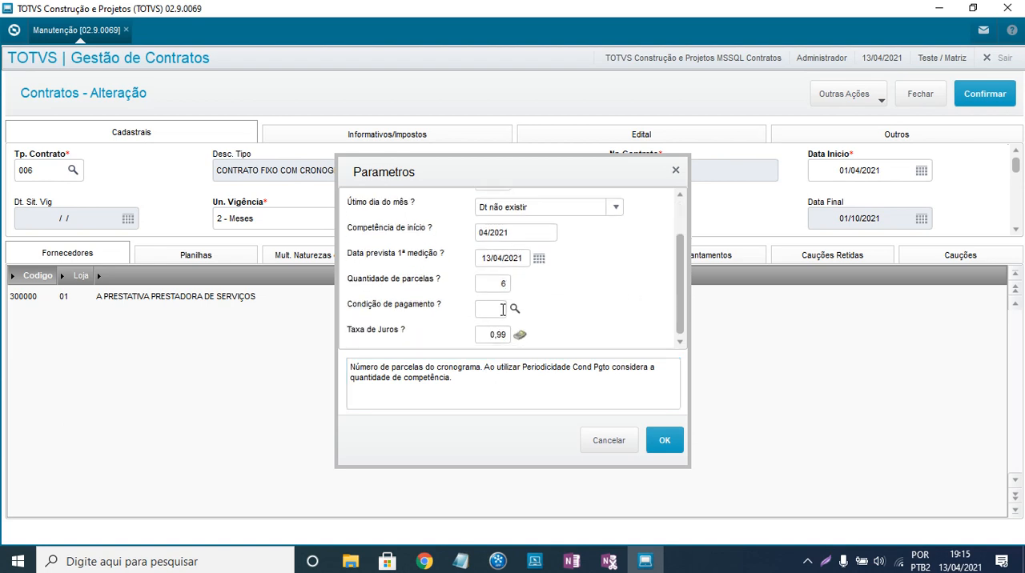
left_click(496, 335)
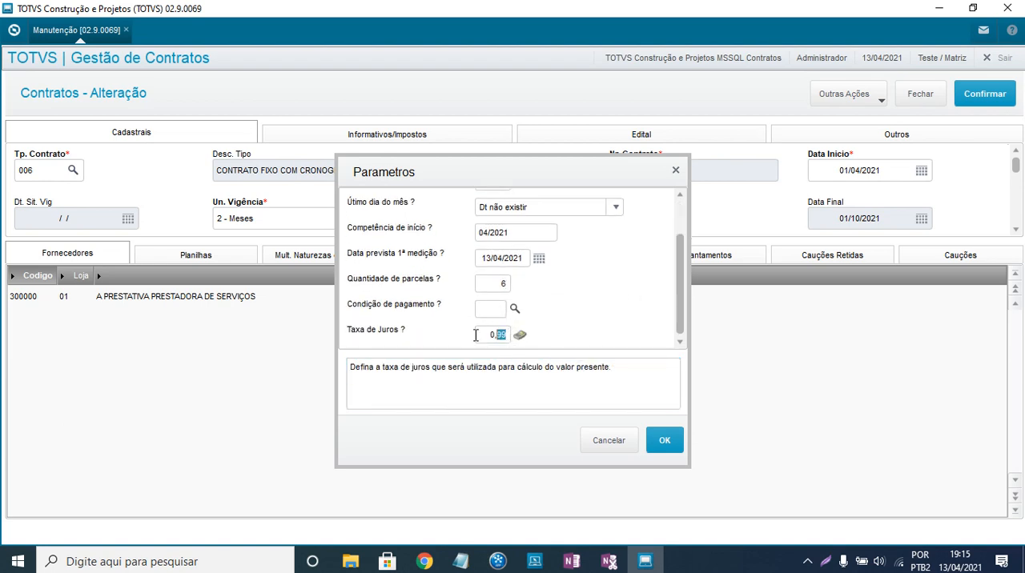
type("00")
key("Tab")
left_click(666, 443)
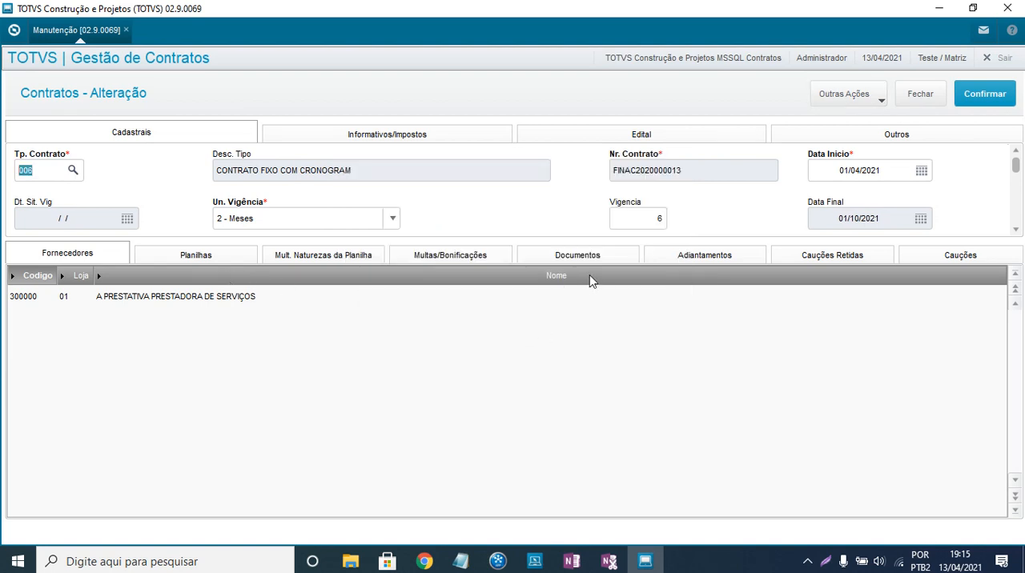
- Examine the contract spreadsheet's Cronograma Financeiro, checking the competence, planned value, balance and measurement dates of every installment
left_click(205, 258)
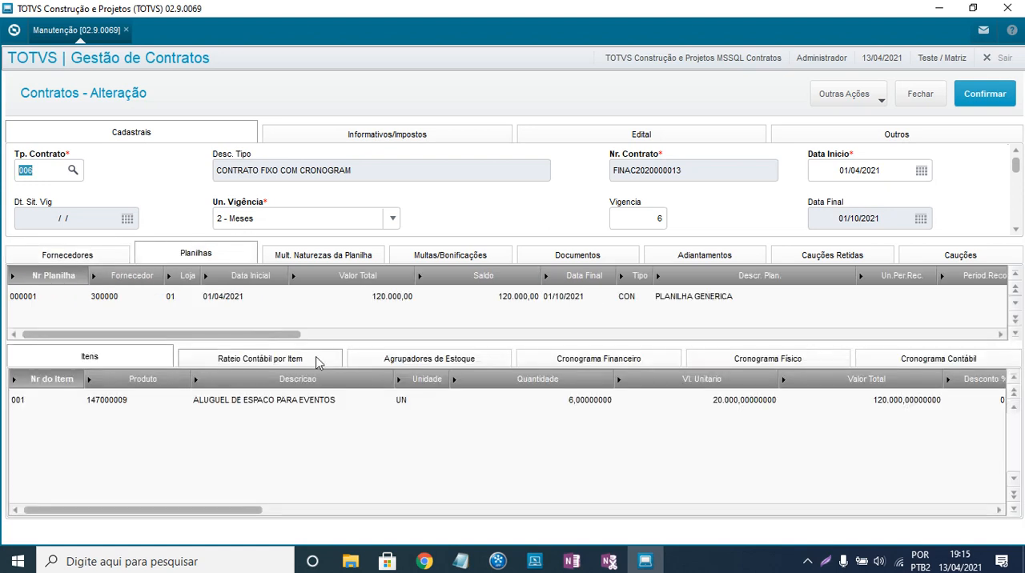
left_click(614, 359)
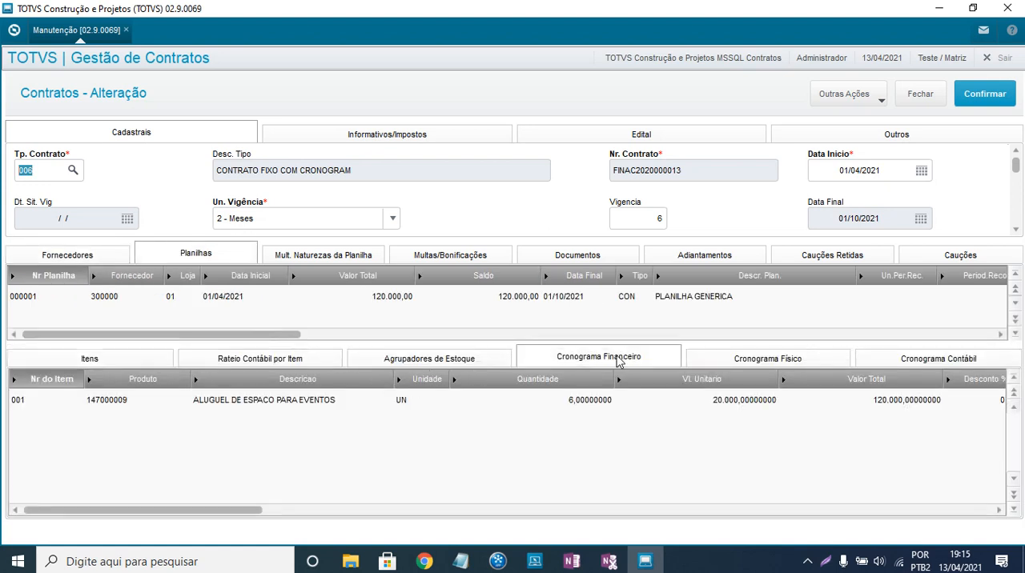
left_click(250, 451)
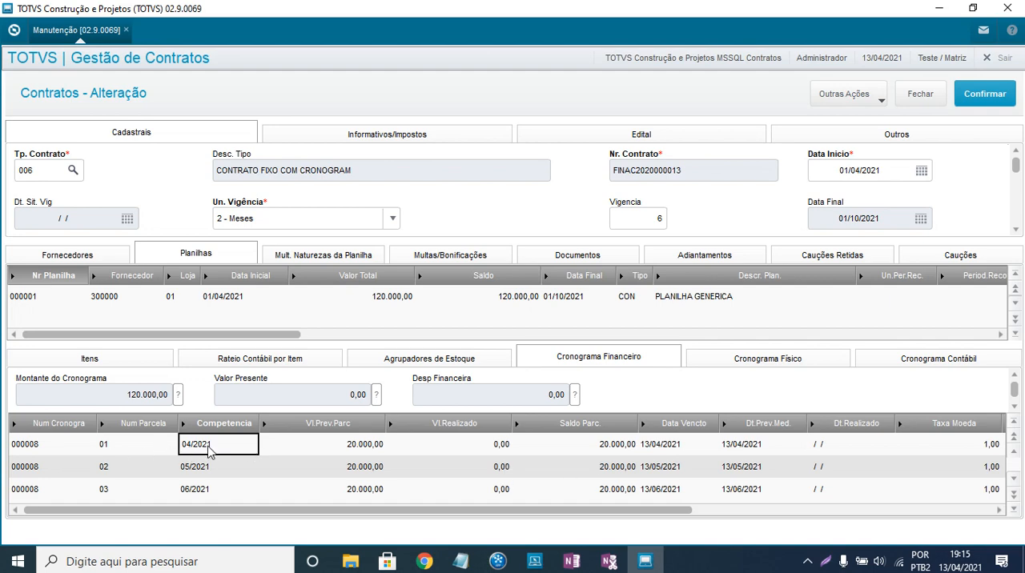
left_click(321, 450)
left_click(606, 449)
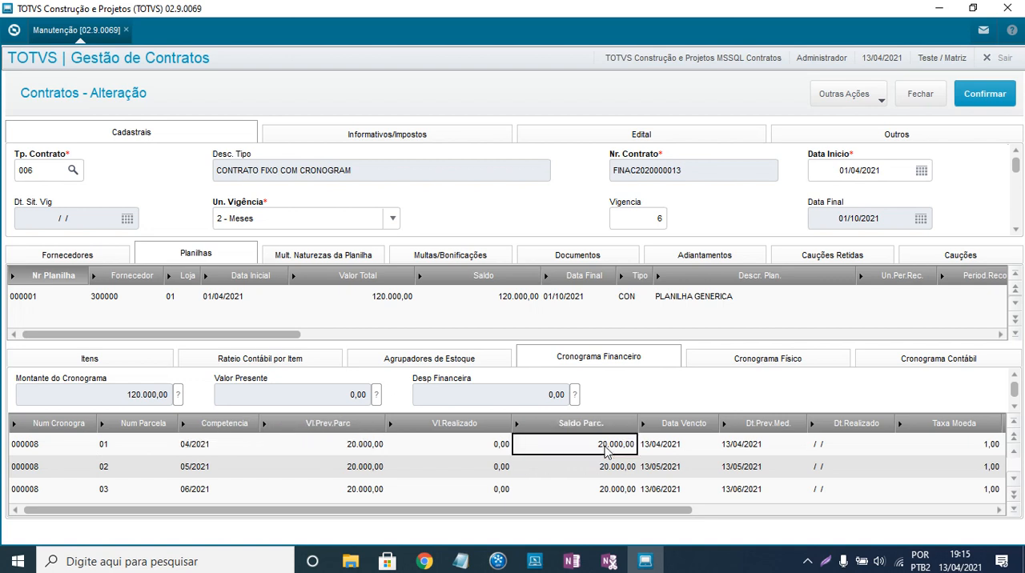
left_click(763, 447)
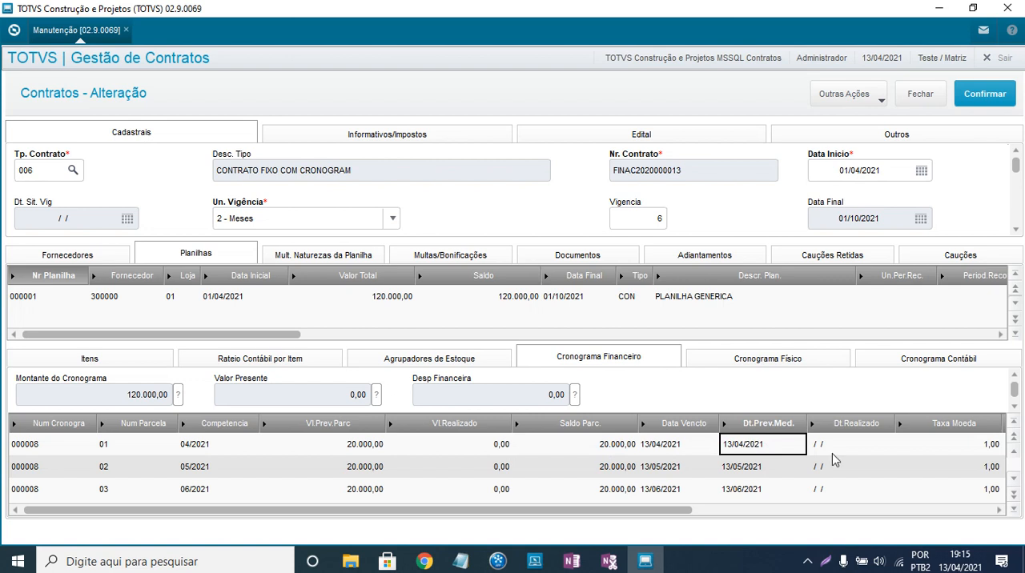
left_click(766, 458)
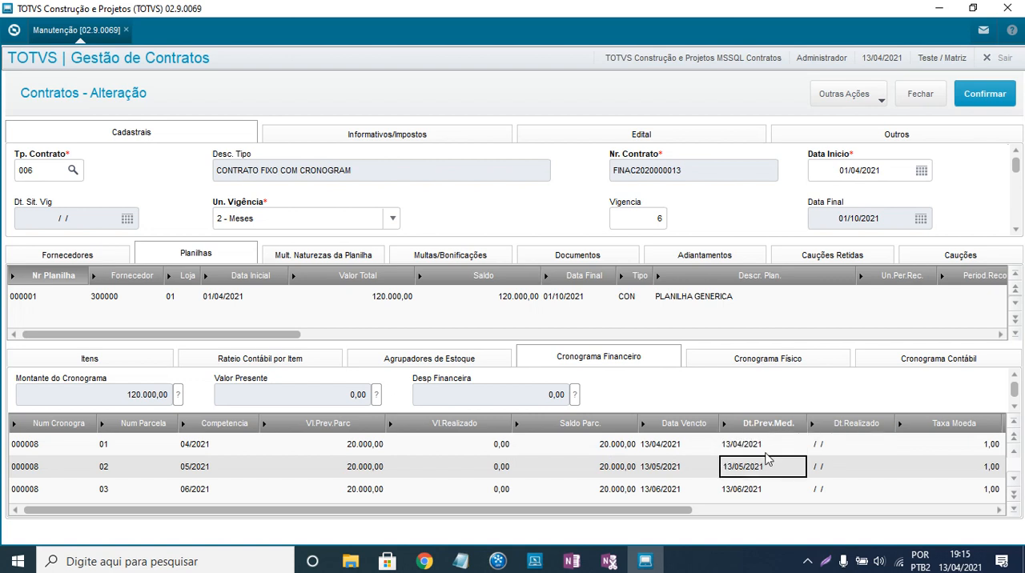
scroll(769, 459, "down", 3)
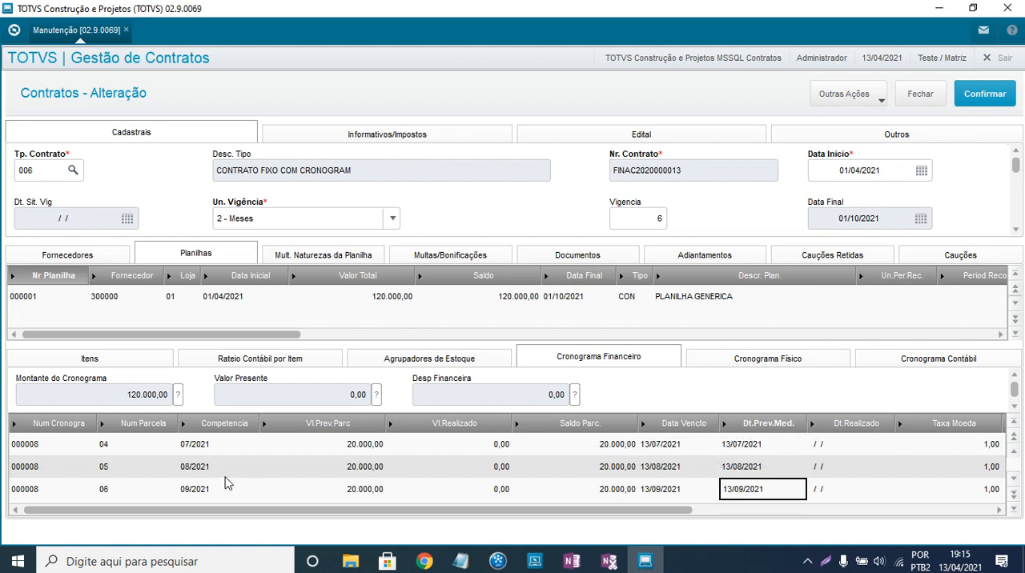
left_click(92, 490)
left_click(105, 490)
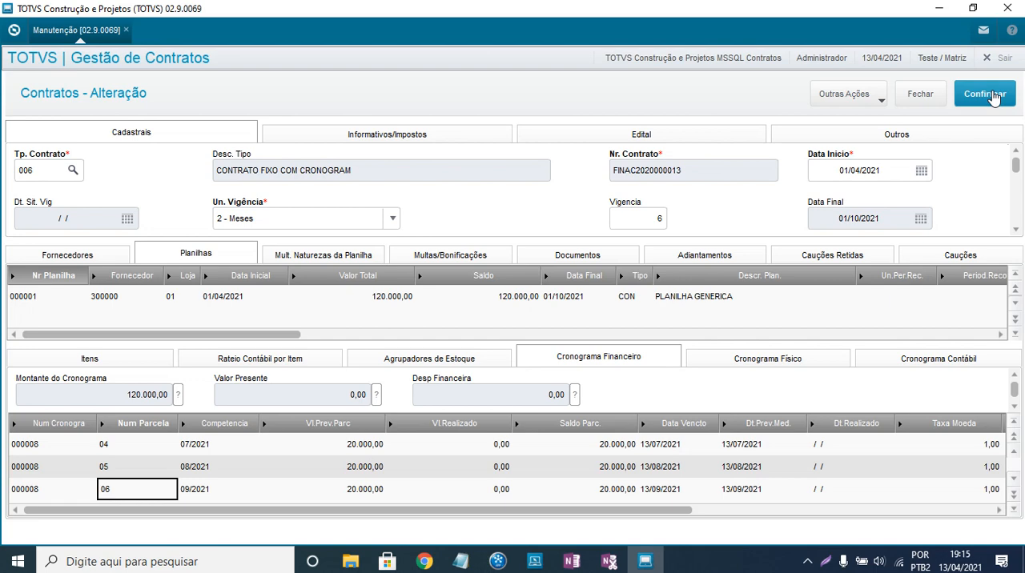
- Save the contract alteration, dismissing the Manutenção de Lançamentos window without saving its entries
left_click(989, 94)
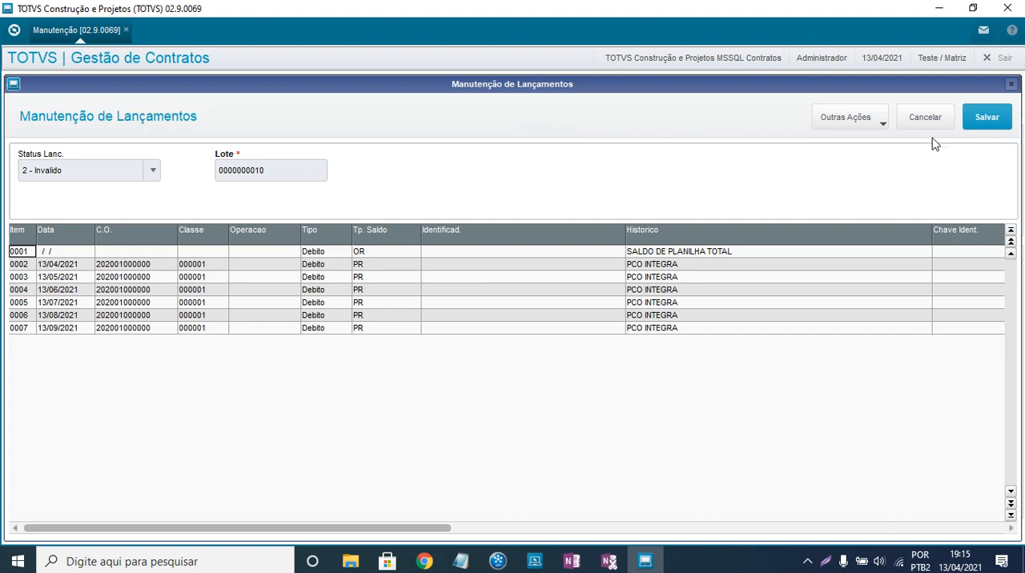
left_click(1011, 85)
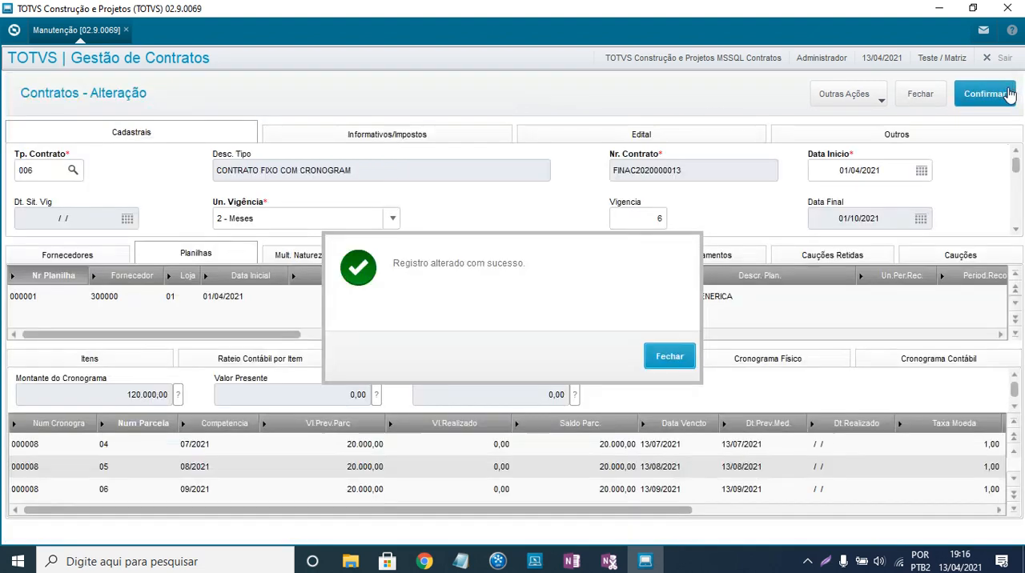
left_click(668, 356)
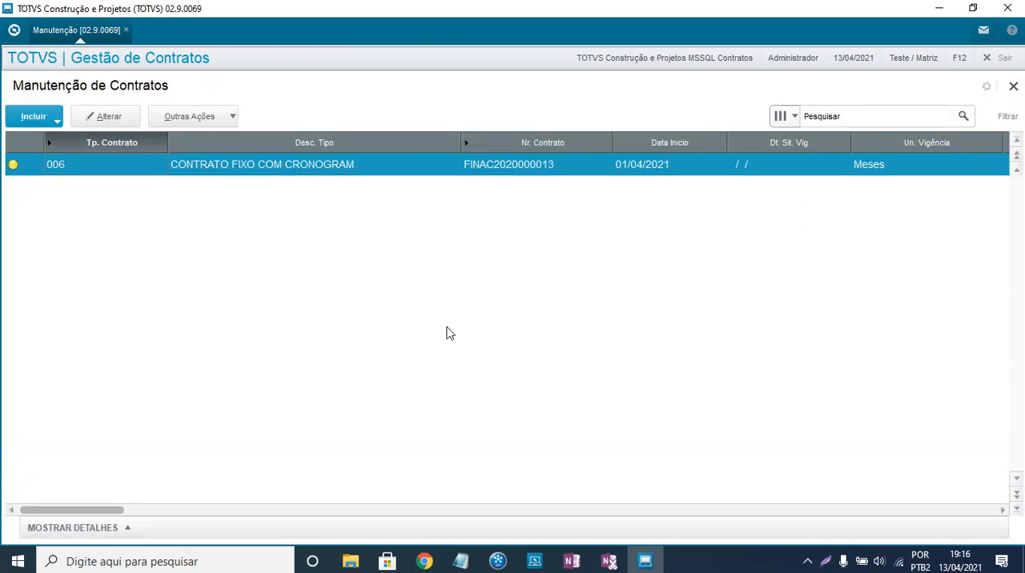
- Change the situation of the type 006 contract to 05 - Vigente and check its status against the legend
left_click(227, 117)
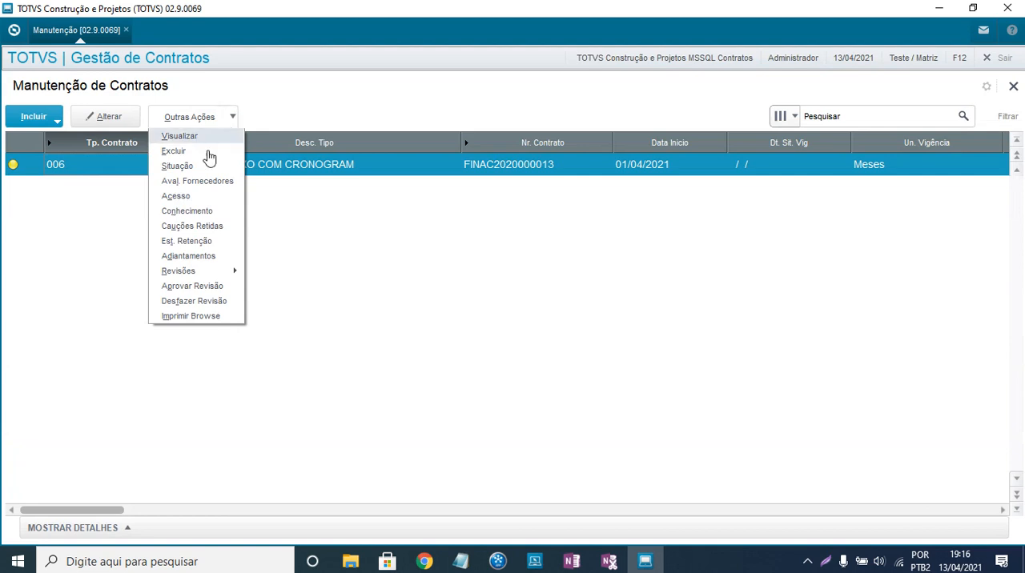
left_click(189, 167)
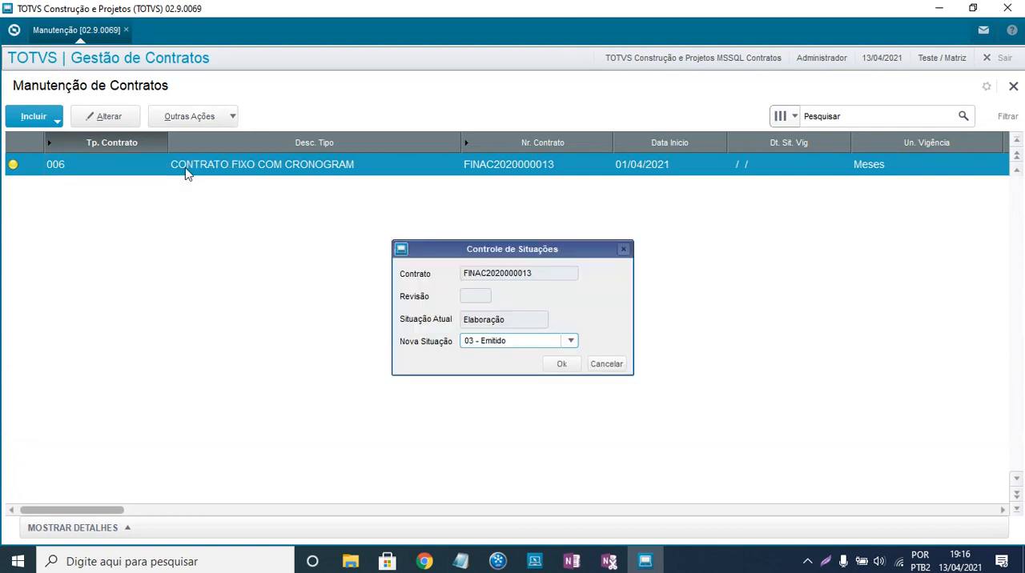
left_click(527, 344)
left_click(507, 375)
left_click(558, 364)
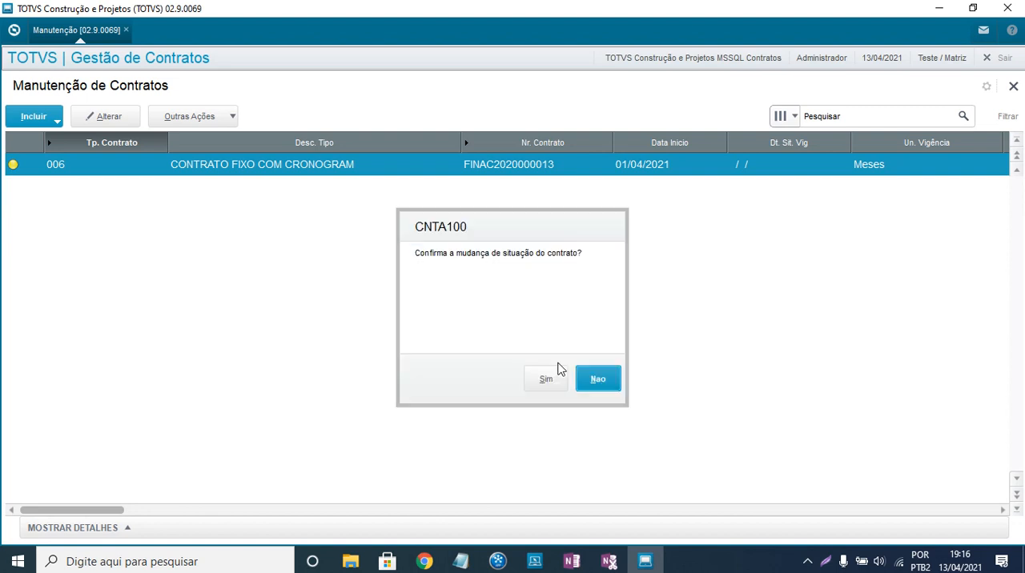
left_click(548, 379)
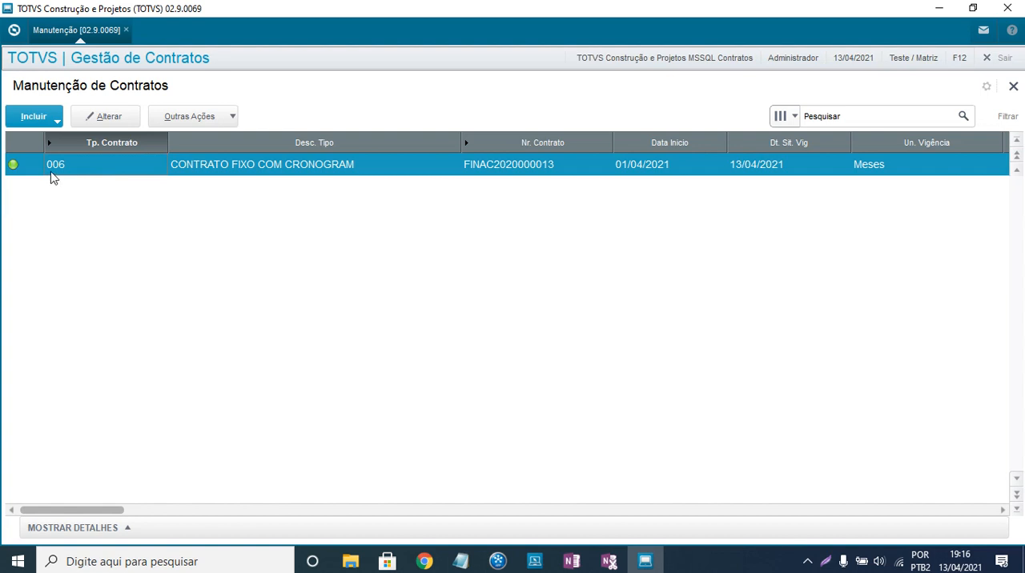
left_click(12, 167)
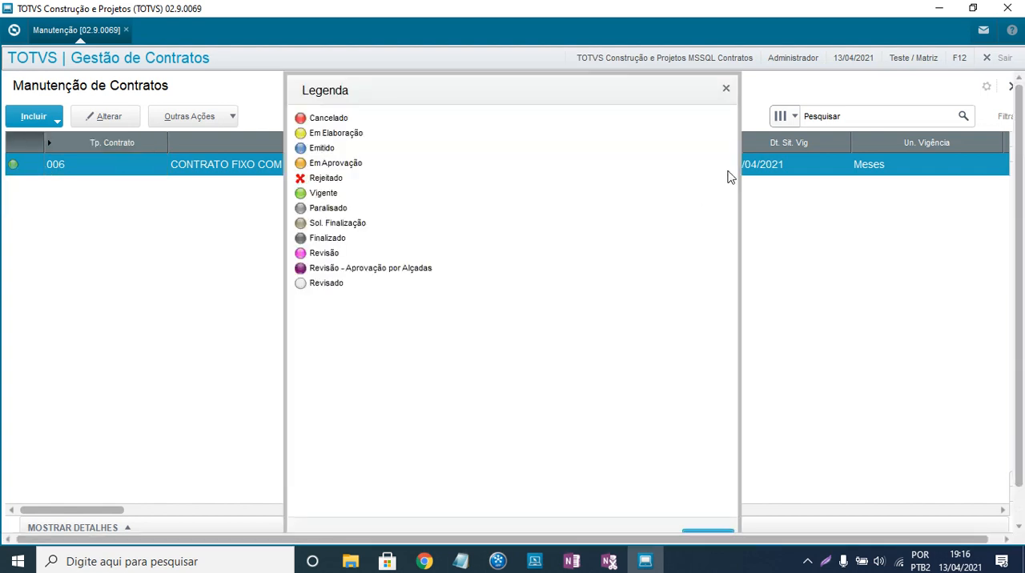
left_click(727, 91)
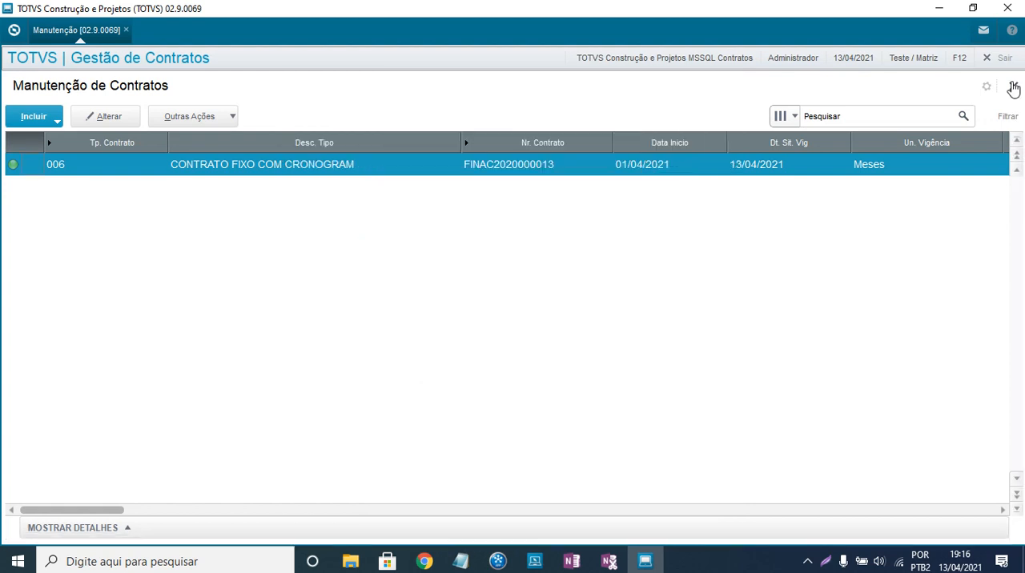
- Leave contract maintenance and open the Contas a Pagar routine under Financeiro, going to the end of the title list
left_click(1011, 85)
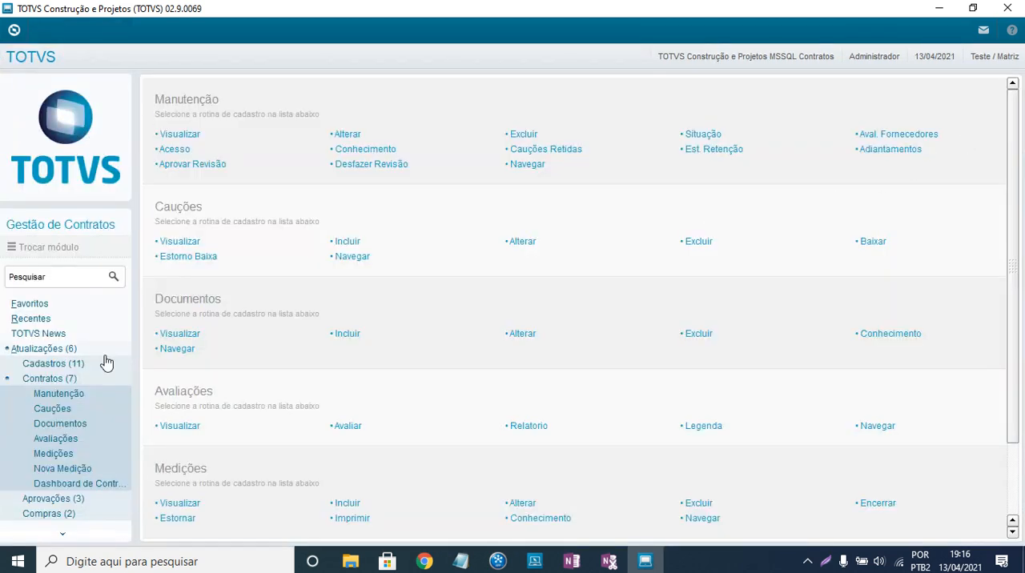
left_click(47, 381)
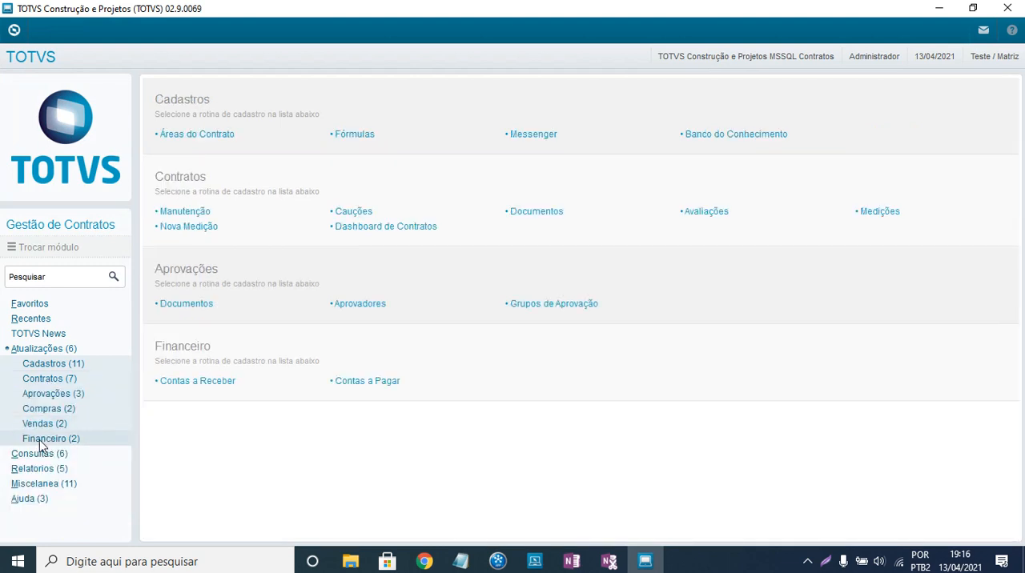
left_click(40, 440)
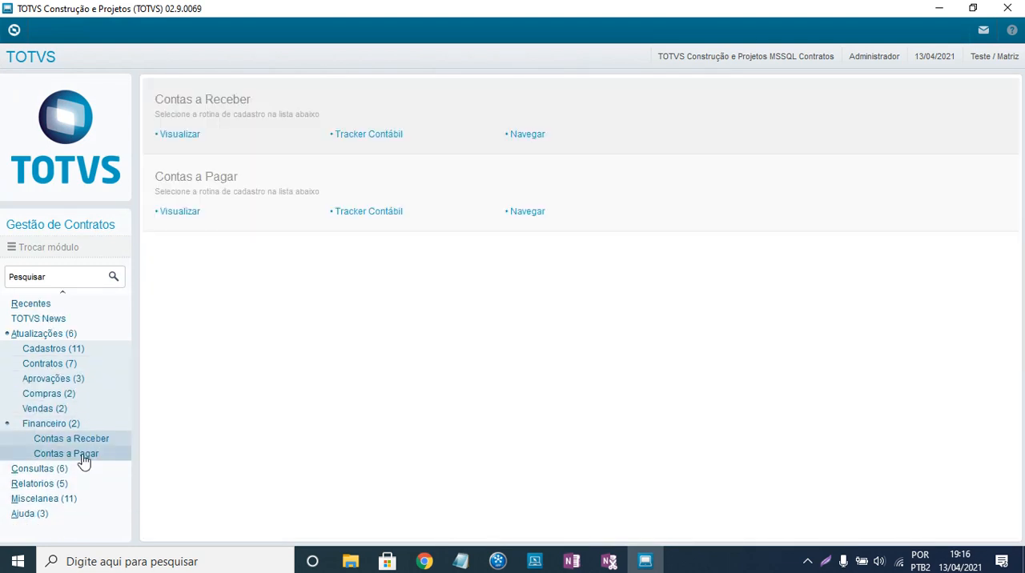
left_click(84, 456)
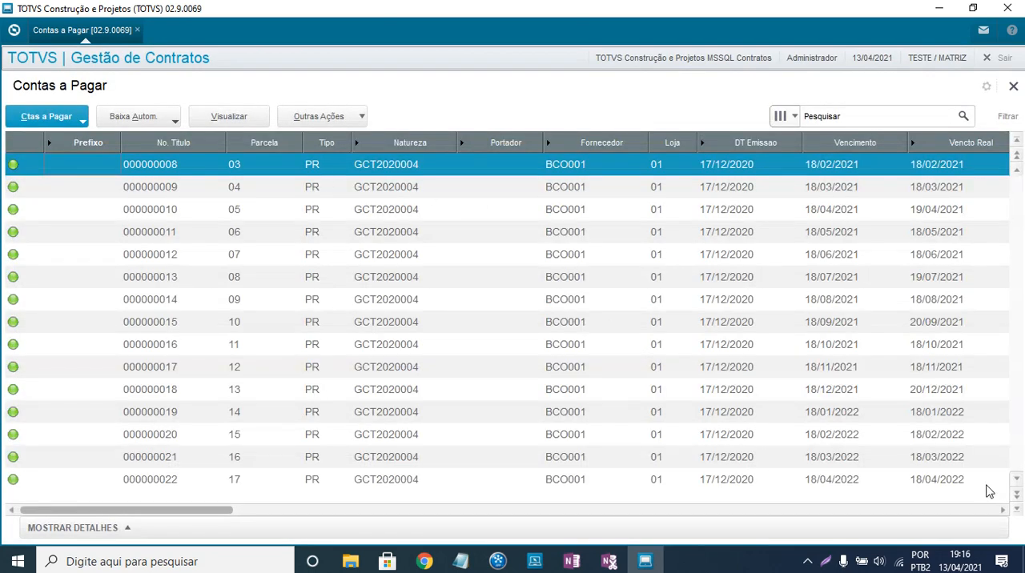
left_click(1016, 509)
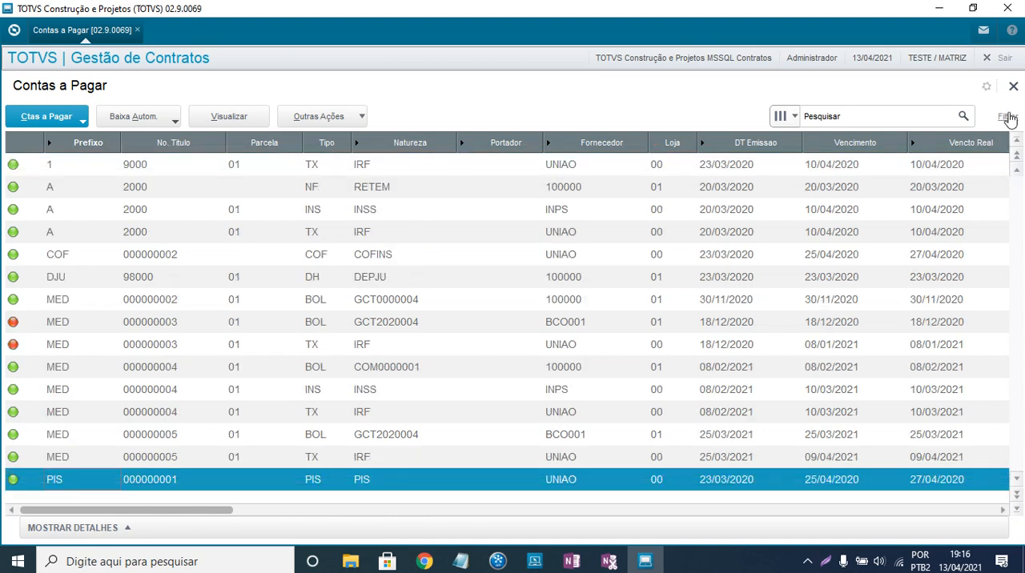
- Start a new filter for the Contas a Pagar title list on the DT Emissao field
left_click(1007, 117)
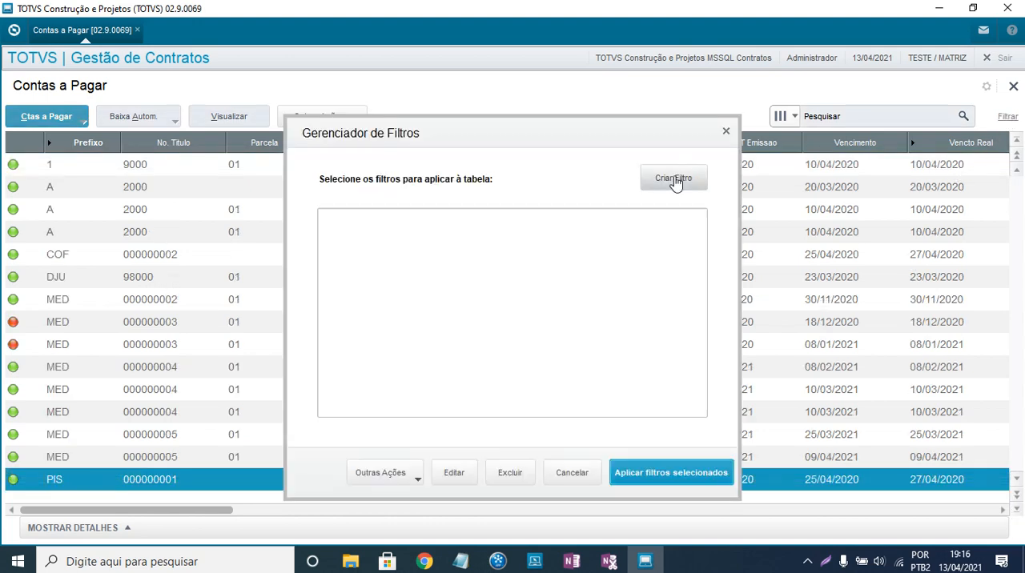
left_click(675, 180)
left_click(402, 243)
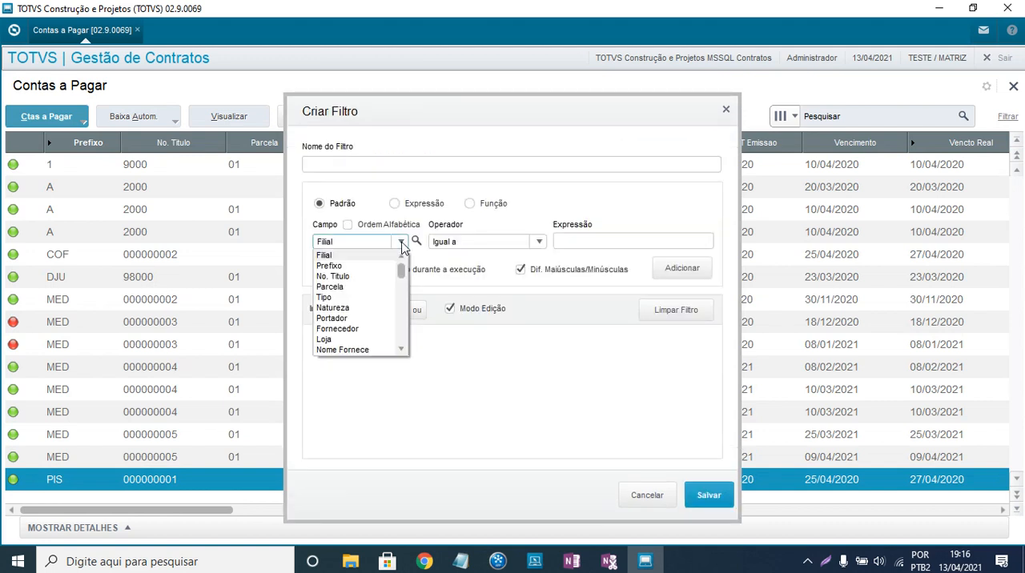
scroll(355, 321, "down", 1)
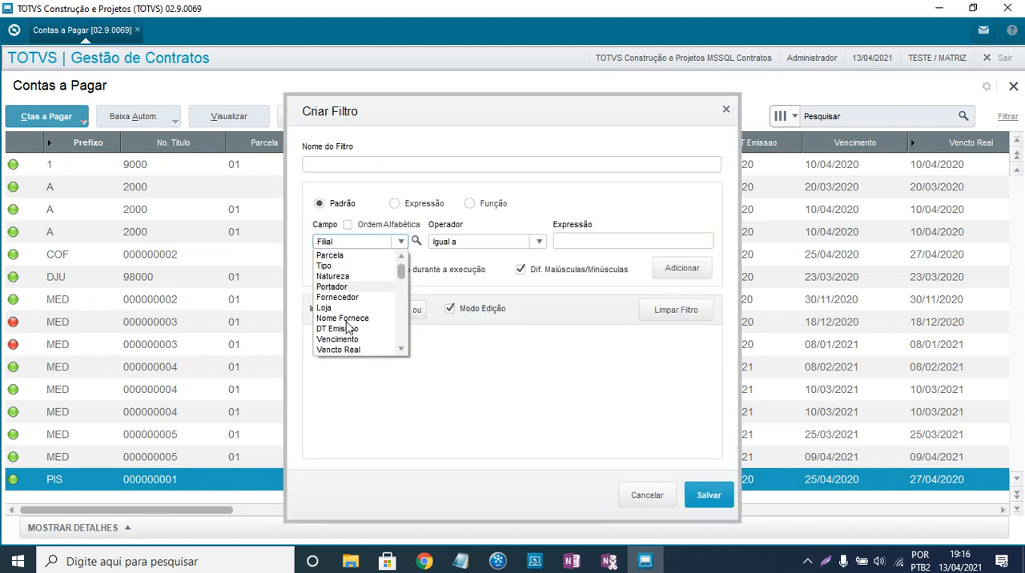
scroll(345, 327, "down", 1)
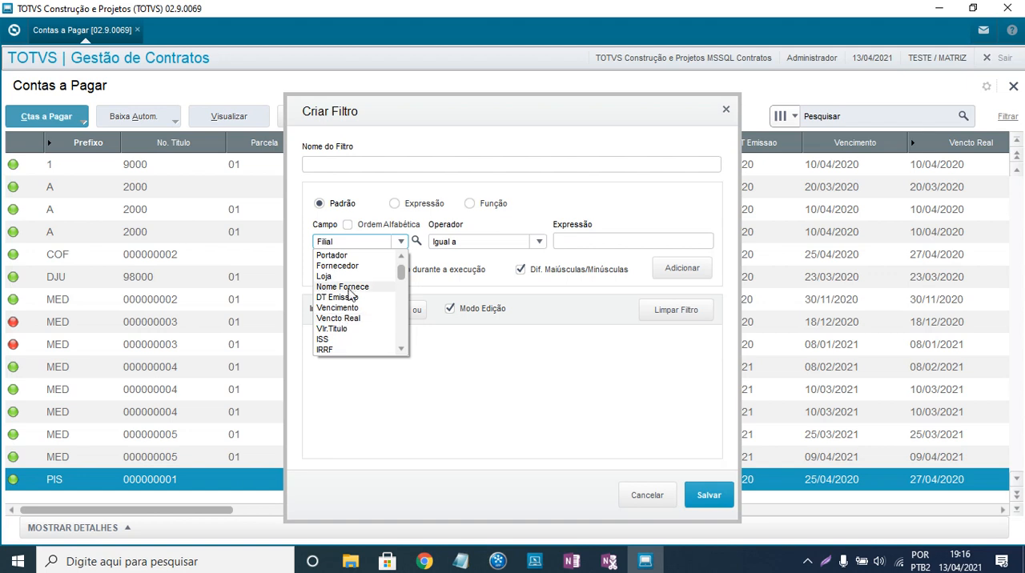
scroll(349, 322, "down", 2)
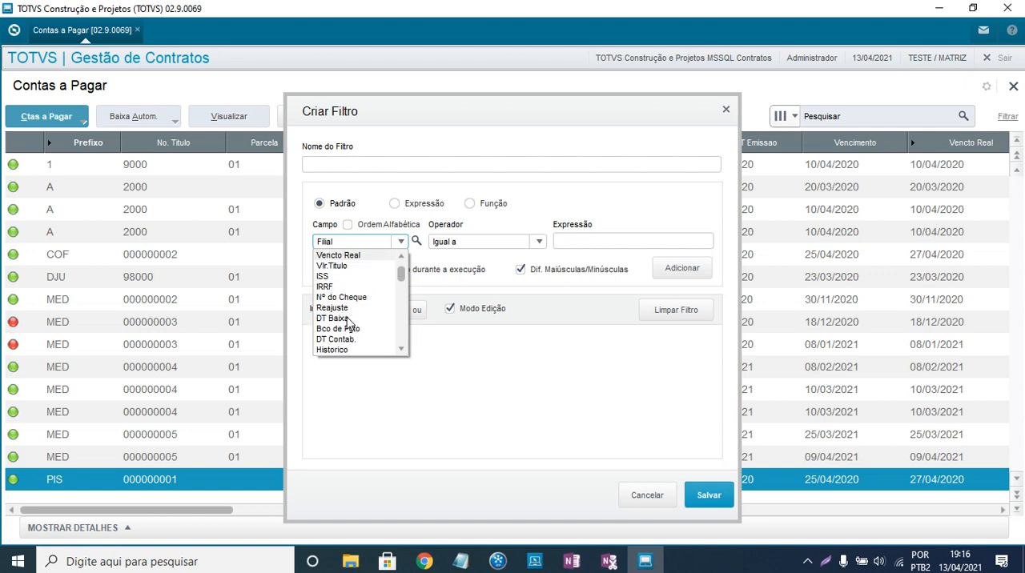
scroll(349, 322, "down", 1)
scroll(349, 322, "up", 4)
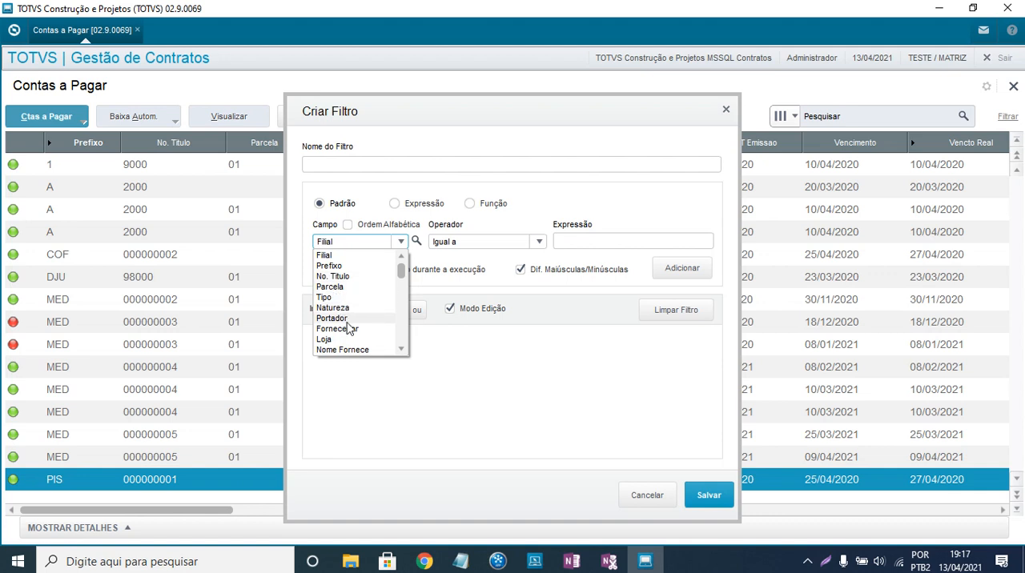
scroll(349, 329, "down", 3)
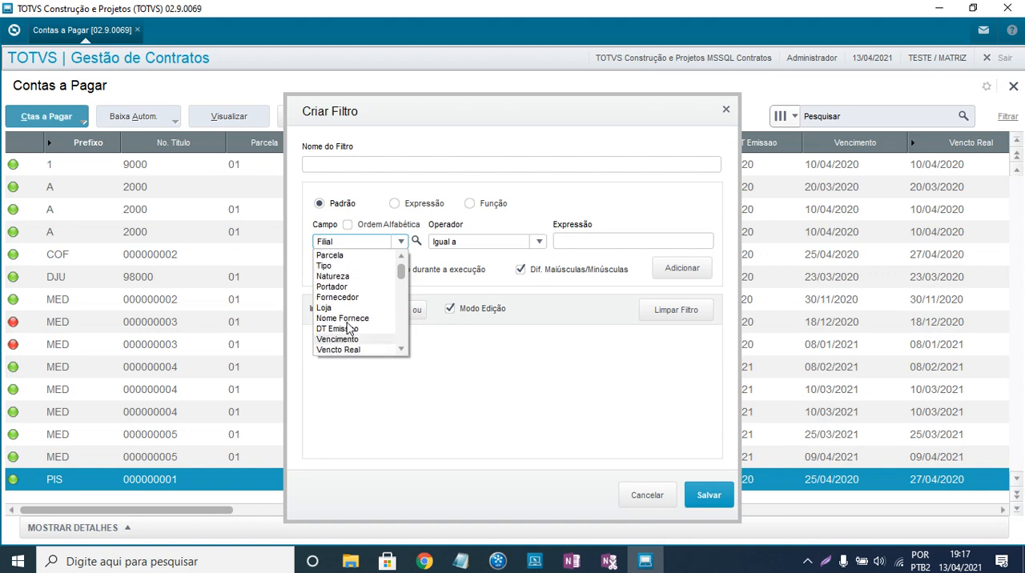
left_click(349, 329)
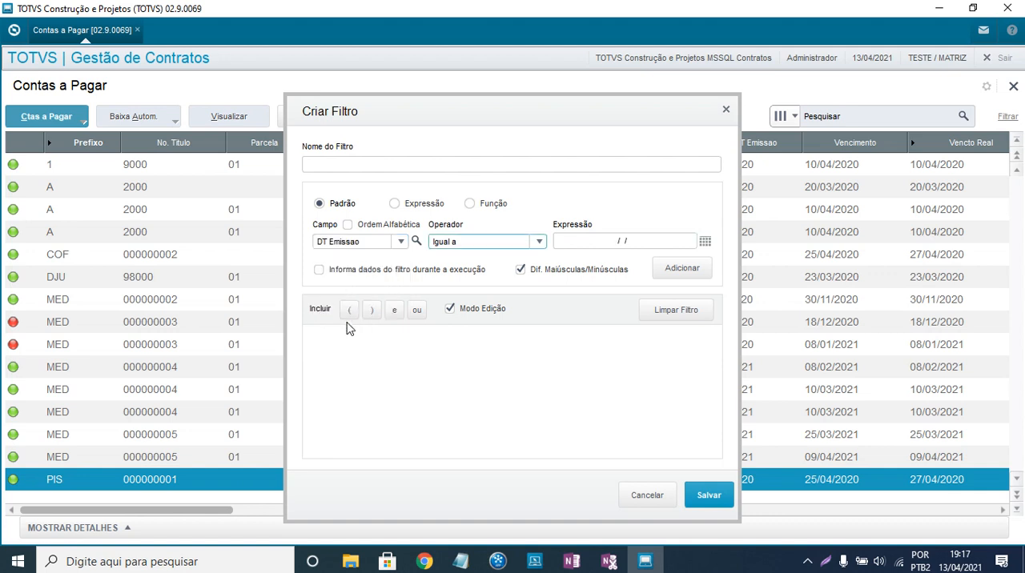
- Save the filter with the condition Maior ou igual a 13/04/2021 and apply it to the title list
left_click(539, 242)
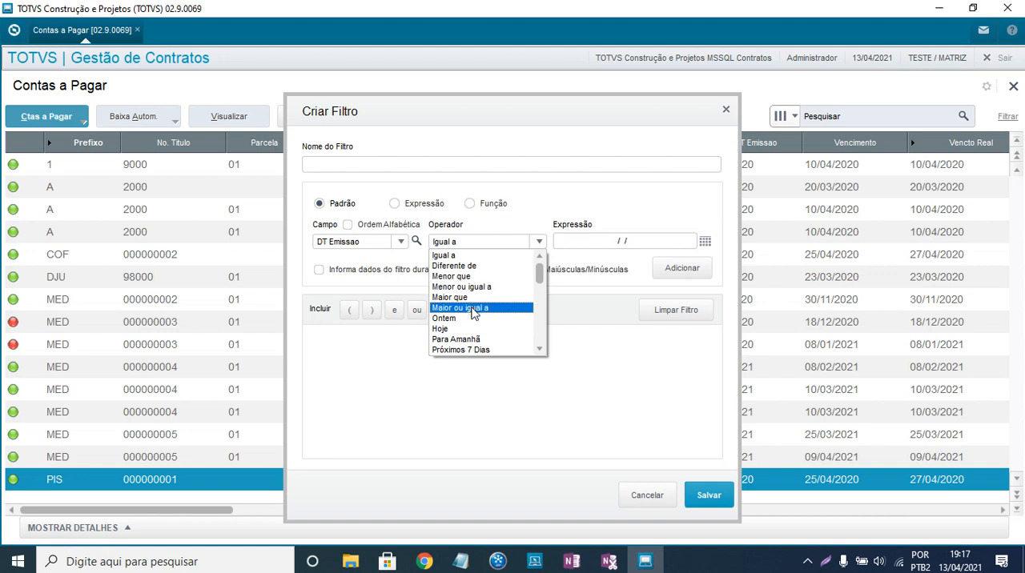
left_click(472, 308)
left_click(705, 242)
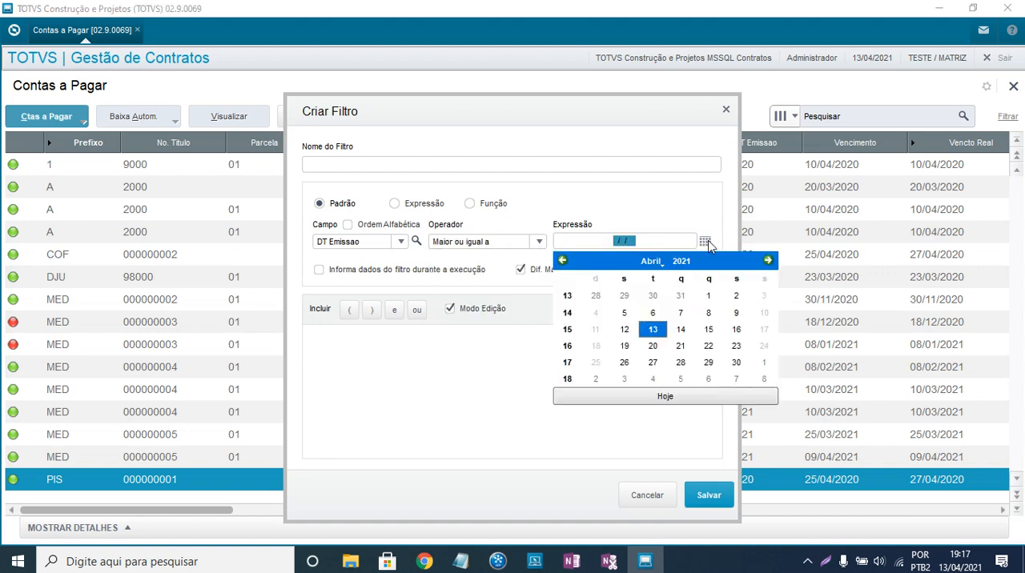
left_click(653, 331)
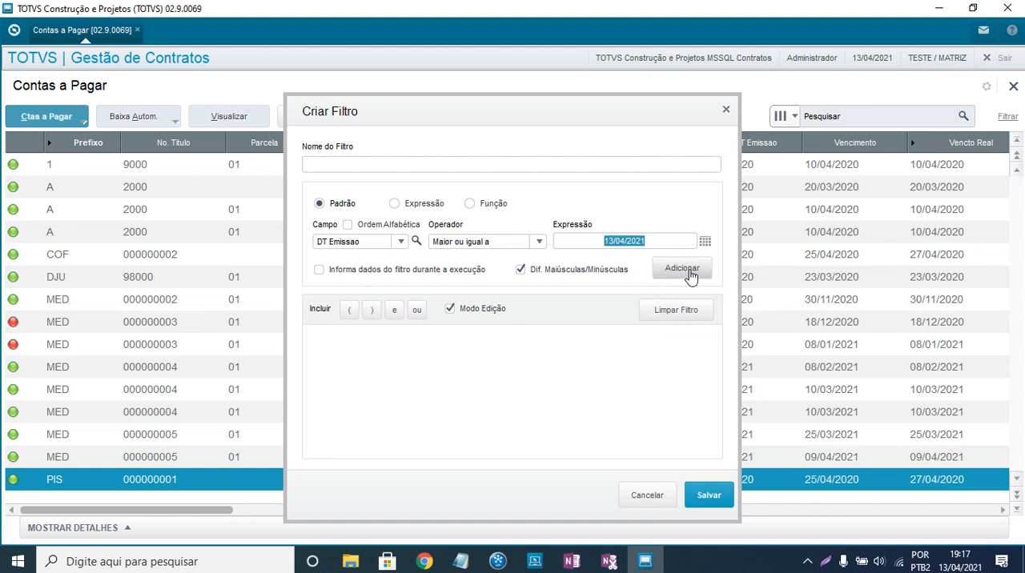
left_click(690, 275)
left_click(700, 491)
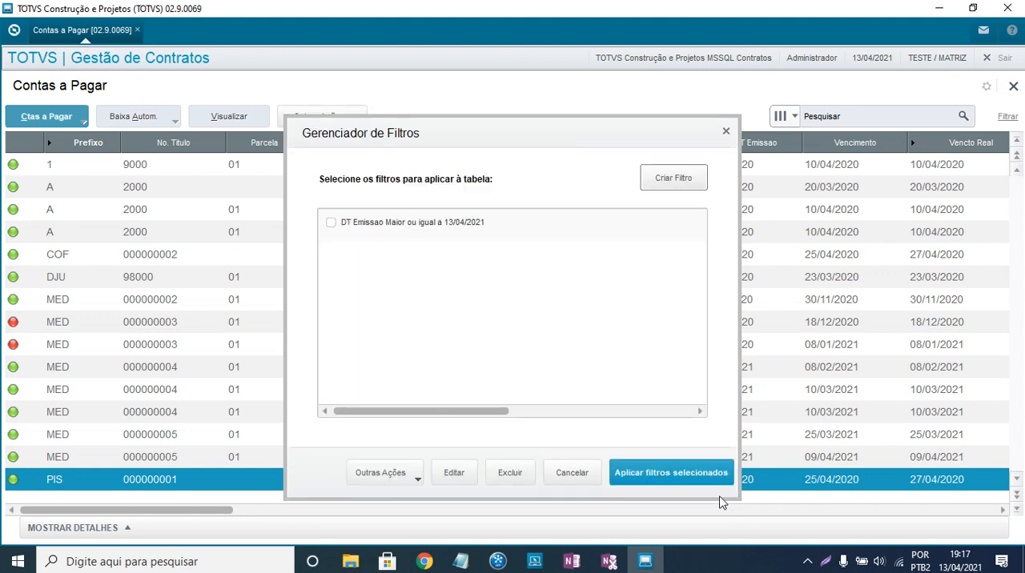
left_click(330, 226)
left_click(622, 468)
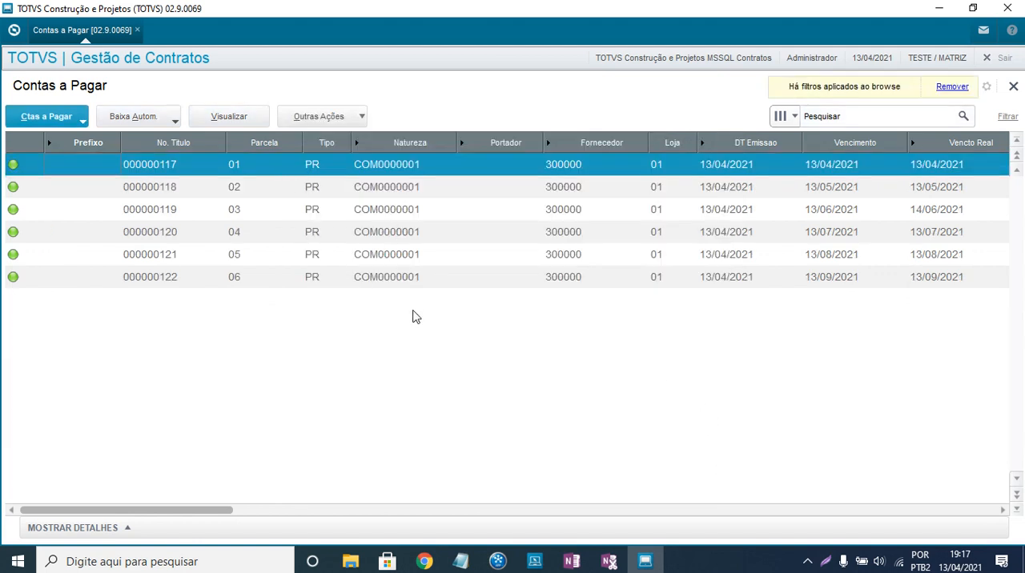
- Examine the filtered titles' installments, due dates and Vlr.Titulo values, and close Contas a Pagar
left_click(867, 172)
key("Right")
key("Right")
key("Right")
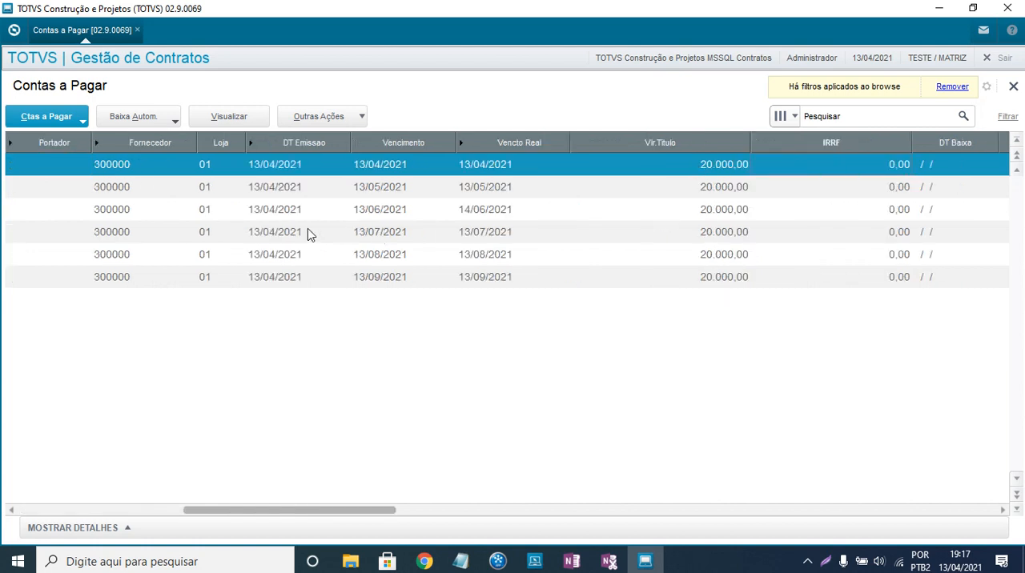
left_click_drag(225, 510, 51, 441)
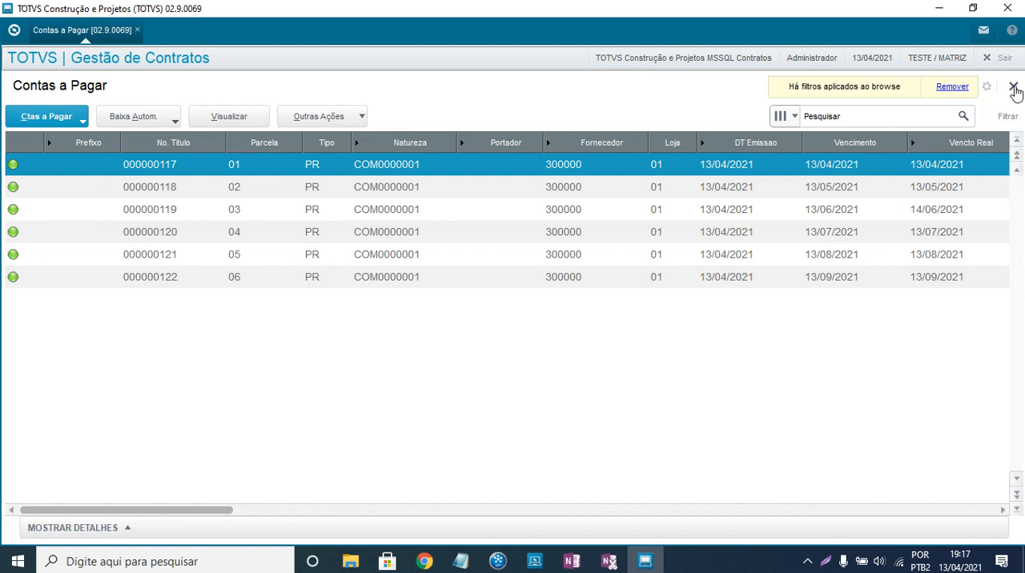
left_click(1014, 88)
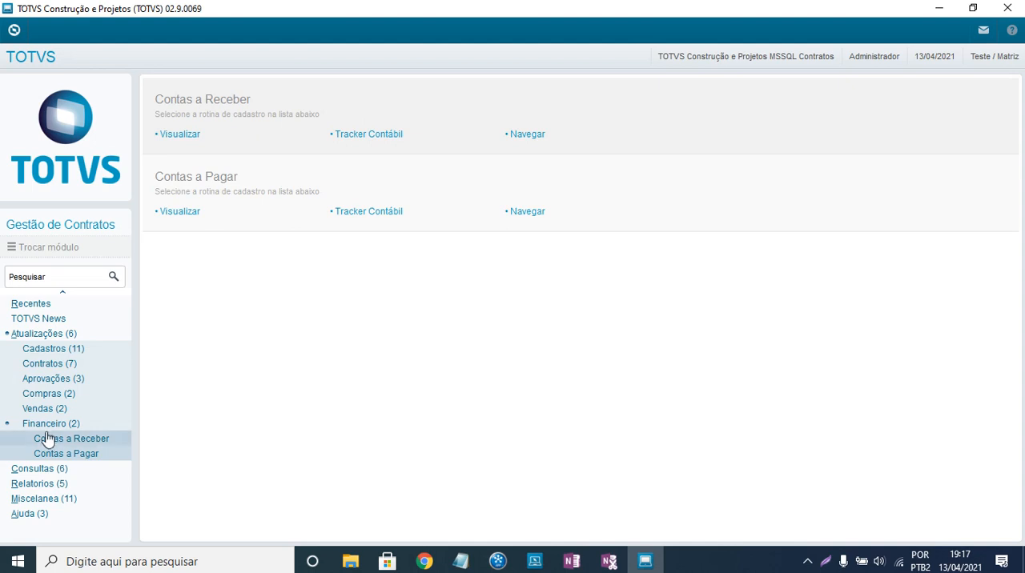
- Run Gerar Medições under Miscelanea > Processamento, confirming the automatic measurement processing and its message list
left_click(42, 335)
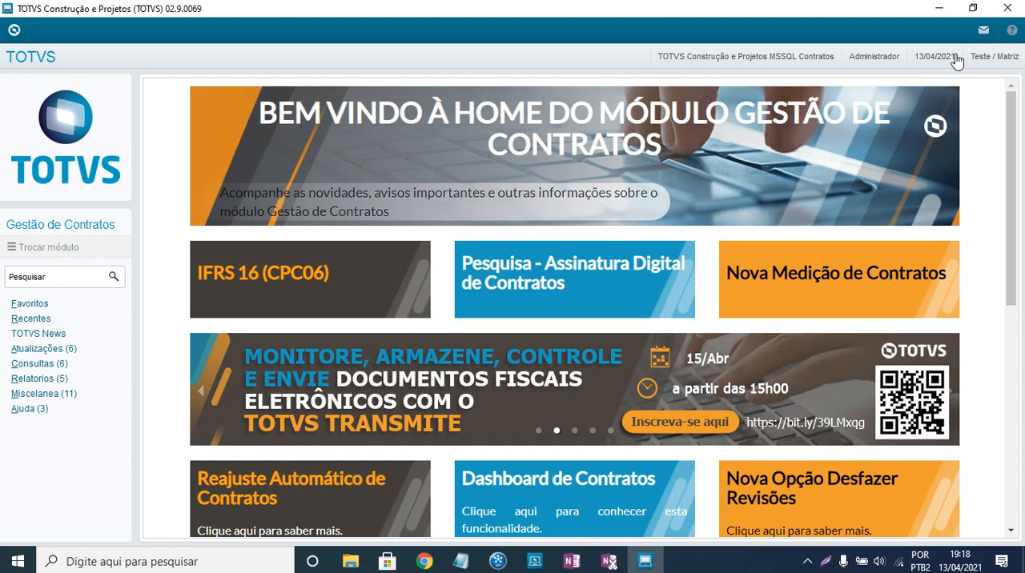
left_click(41, 400)
scroll(72, 404, "down", 1)
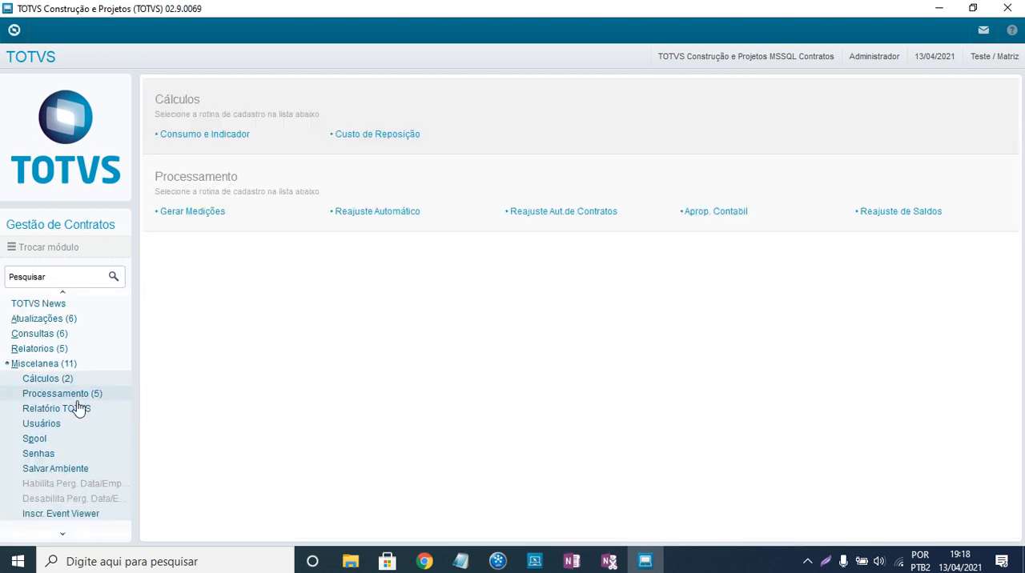
left_click(78, 394)
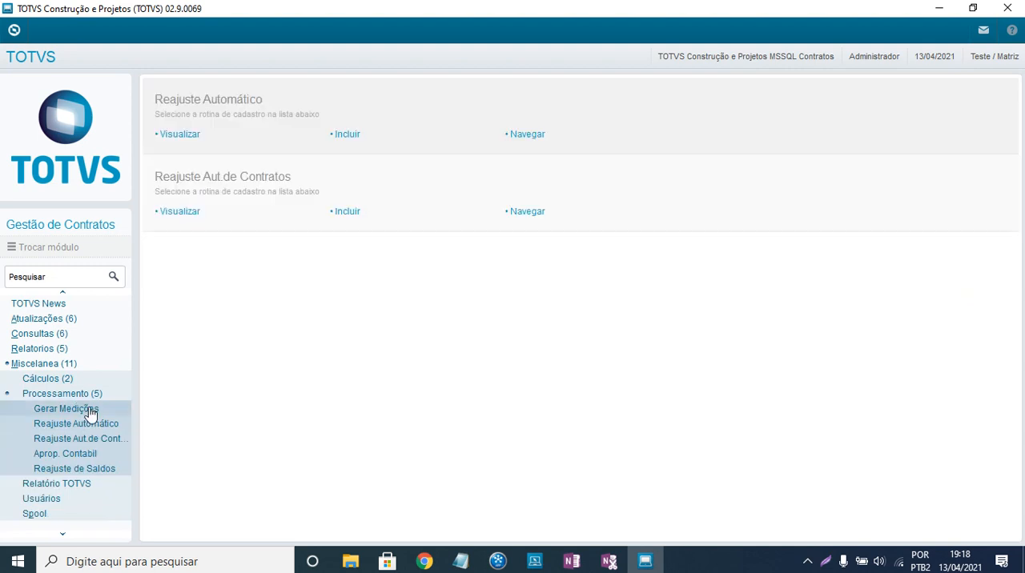
left_click(89, 410)
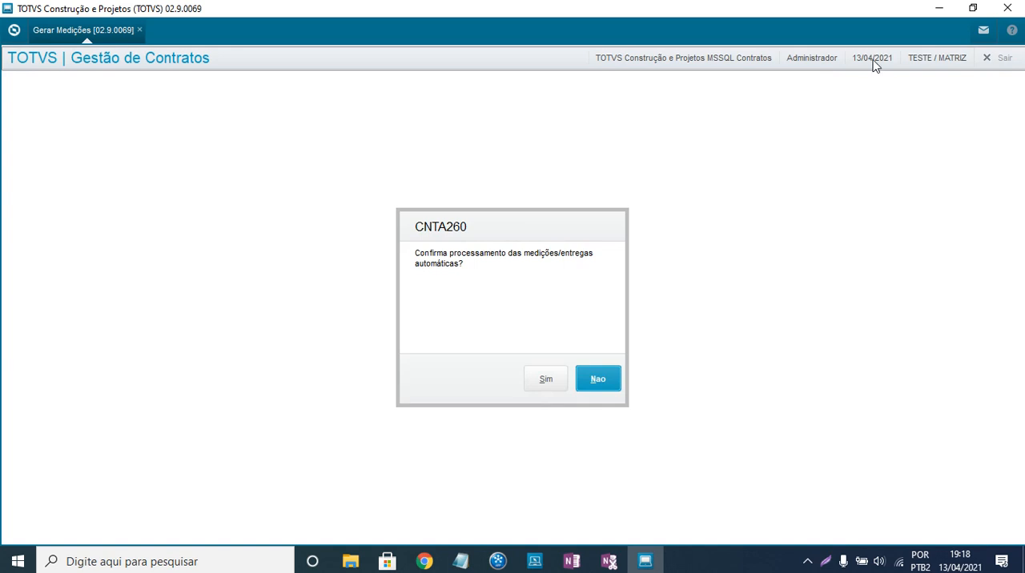
left_click(545, 385)
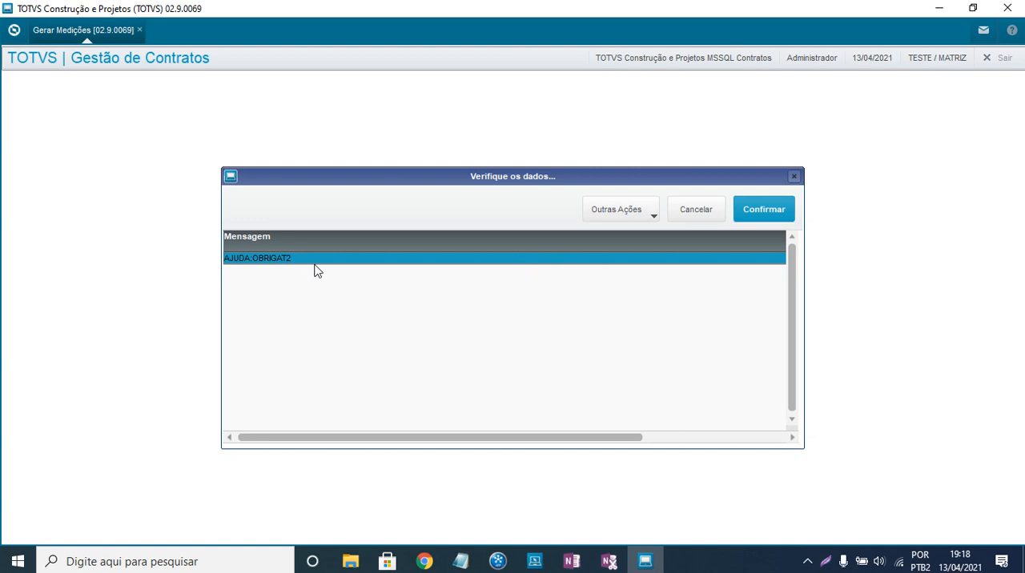
left_click(781, 209)
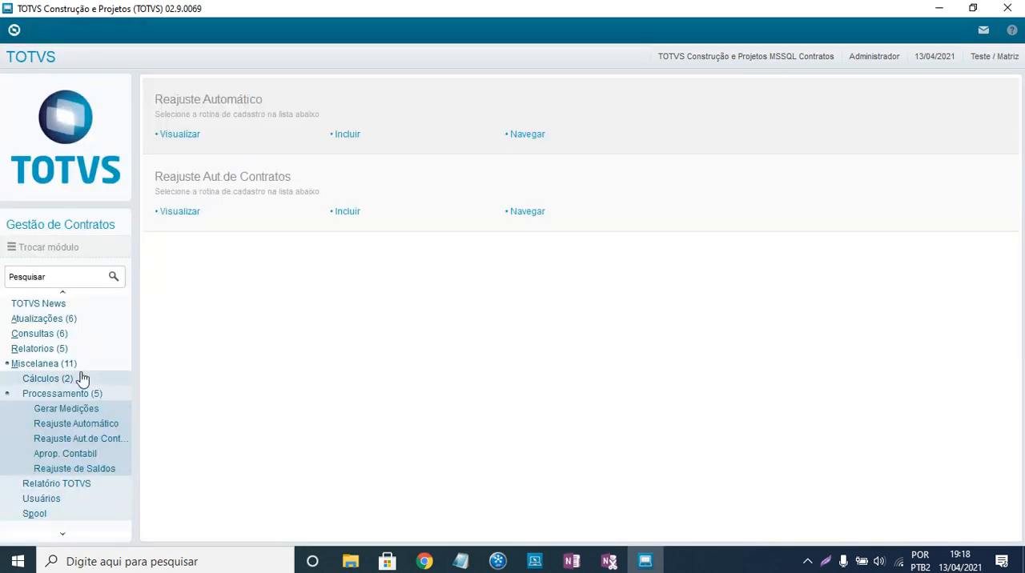
- Open the Pedidos de Compra routine from the purchase order administration group under Atualizações > Compras
left_click(54, 364)
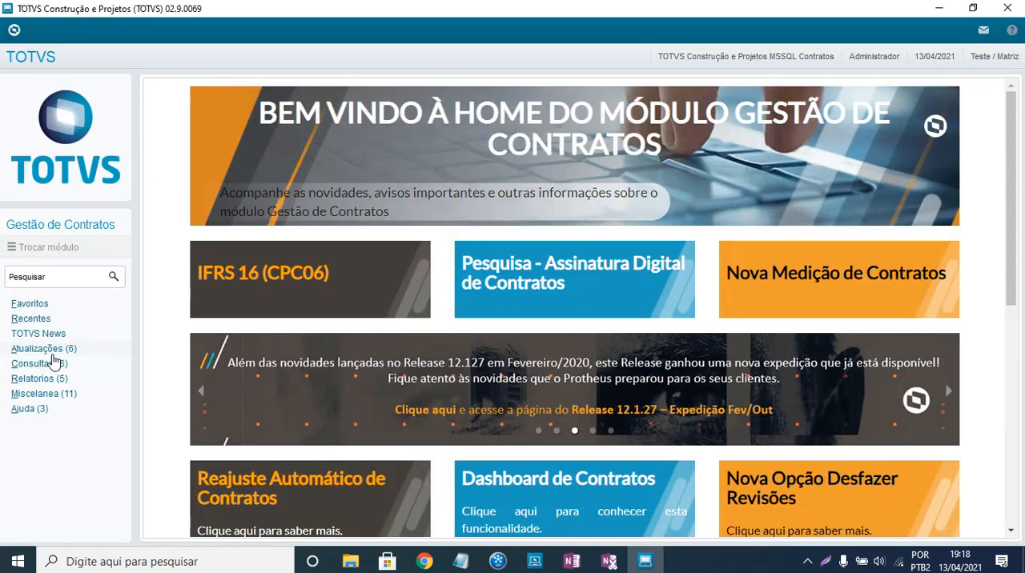
left_click(53, 349)
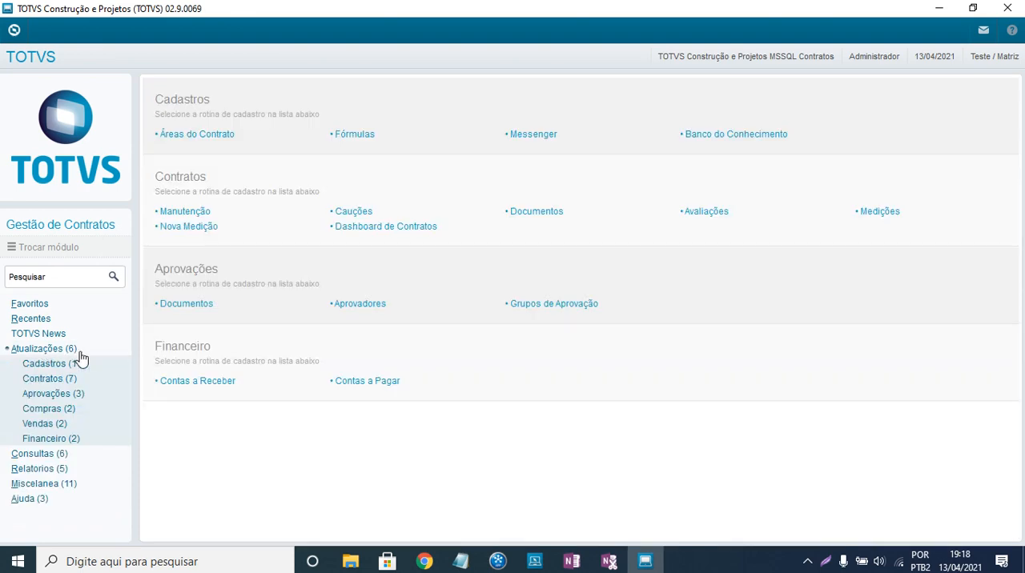
left_click(61, 409)
left_click(77, 424)
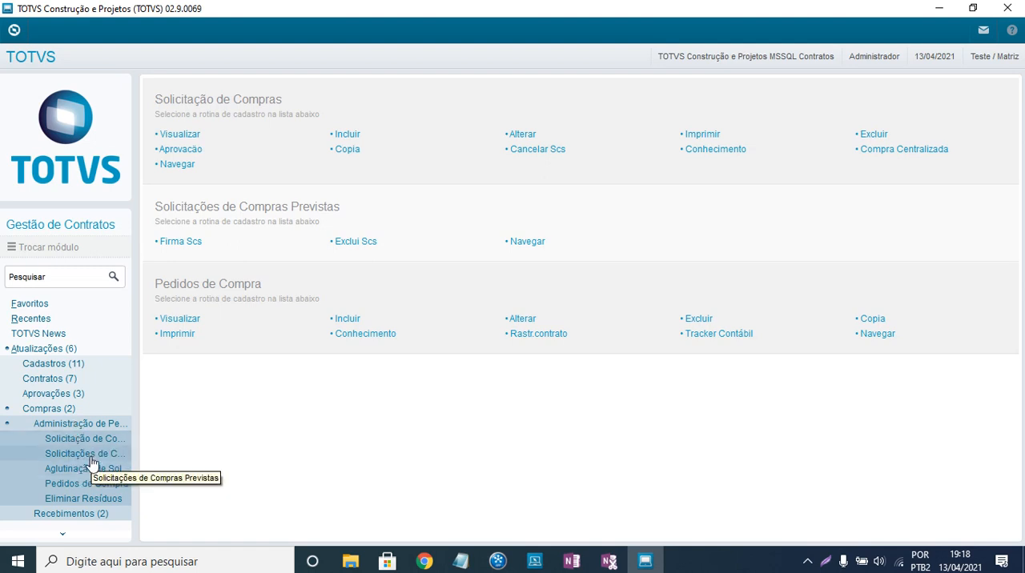
left_click(80, 485)
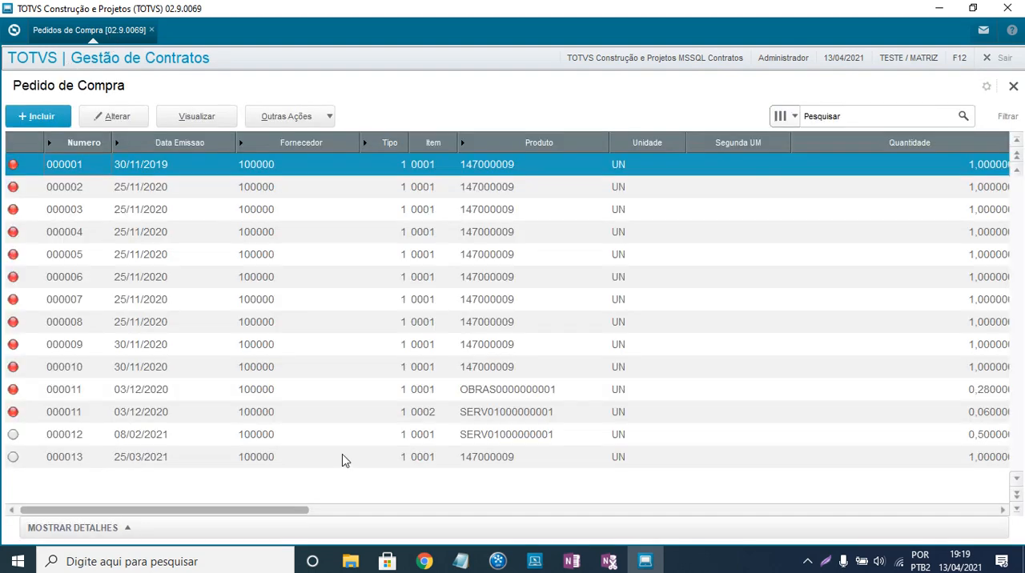
- Check the purchase order list for an order issued by the measurement run, and close Pedido de Compra
left_click(460, 453)
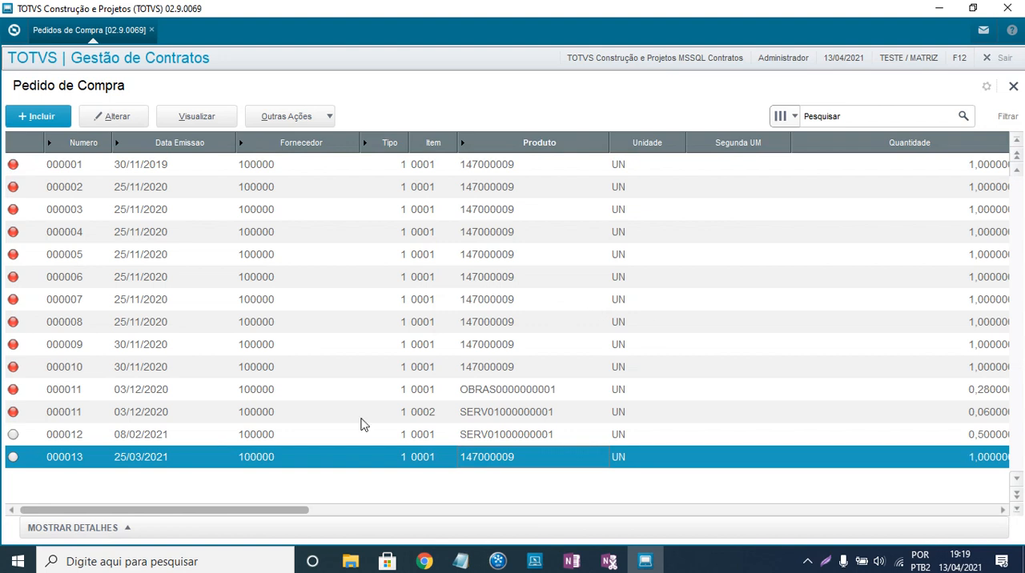
left_click(992, 252)
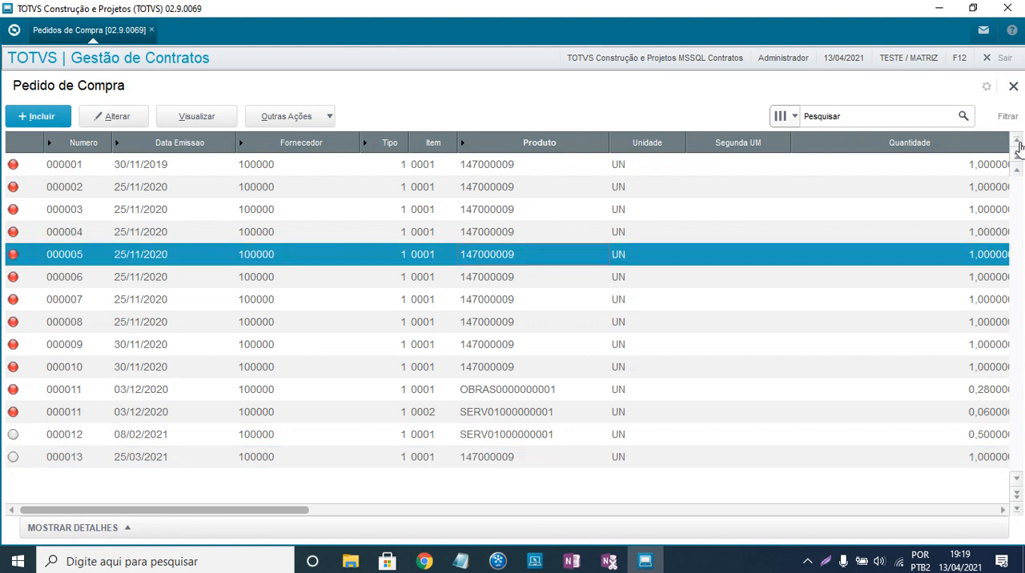
left_click(1018, 144)
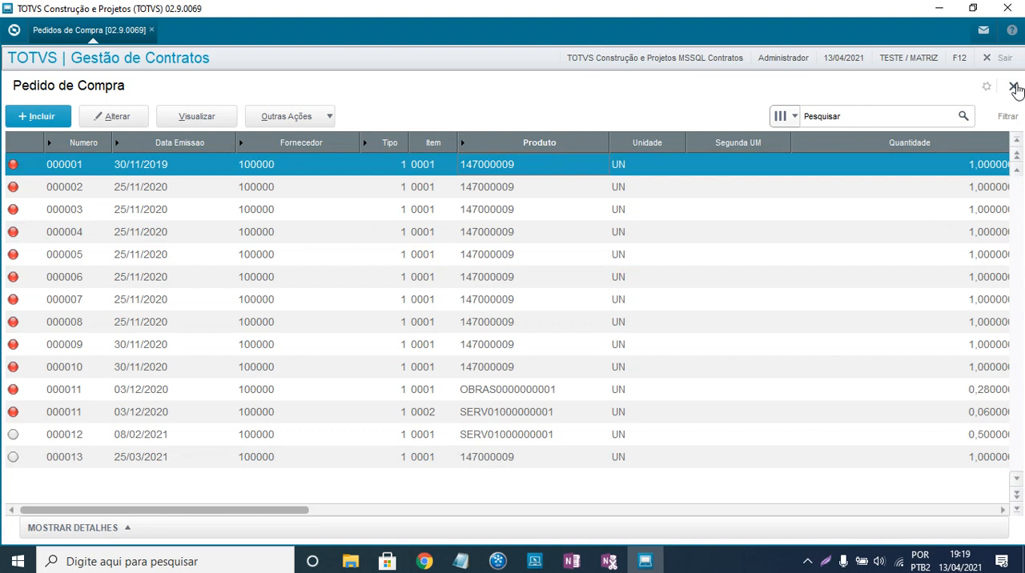
left_click(453, 433)
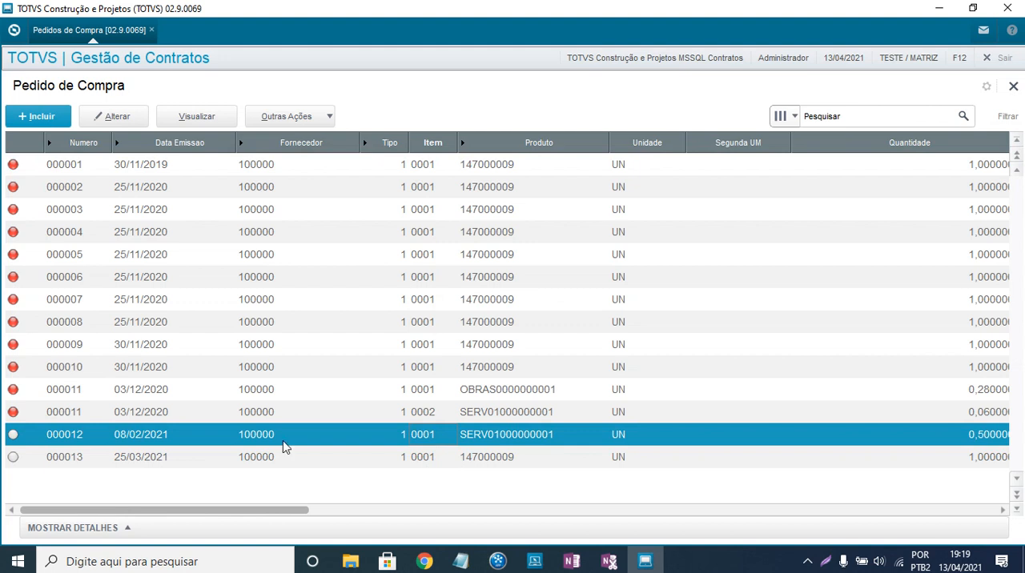
left_click(204, 456)
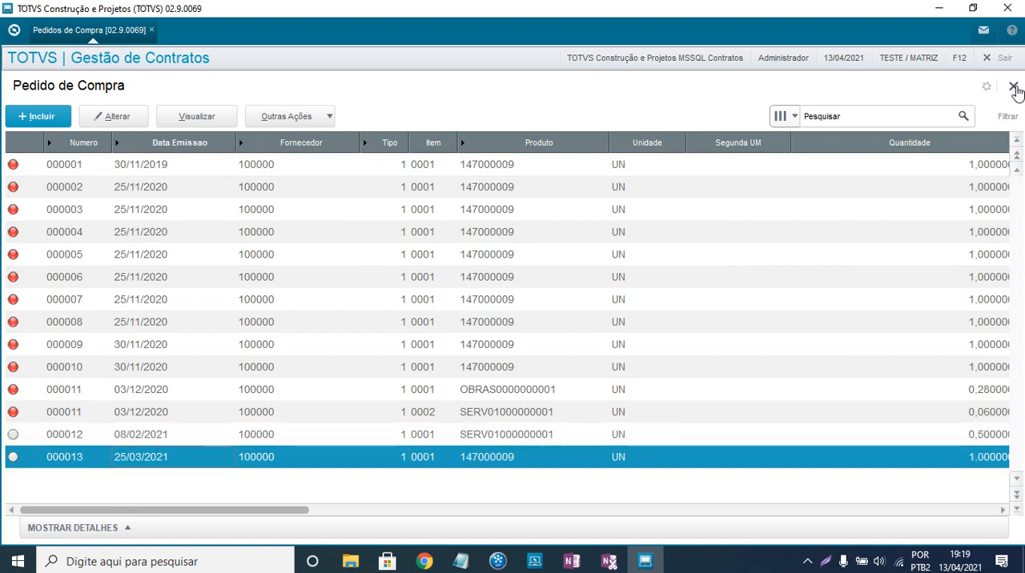
left_click(1014, 87)
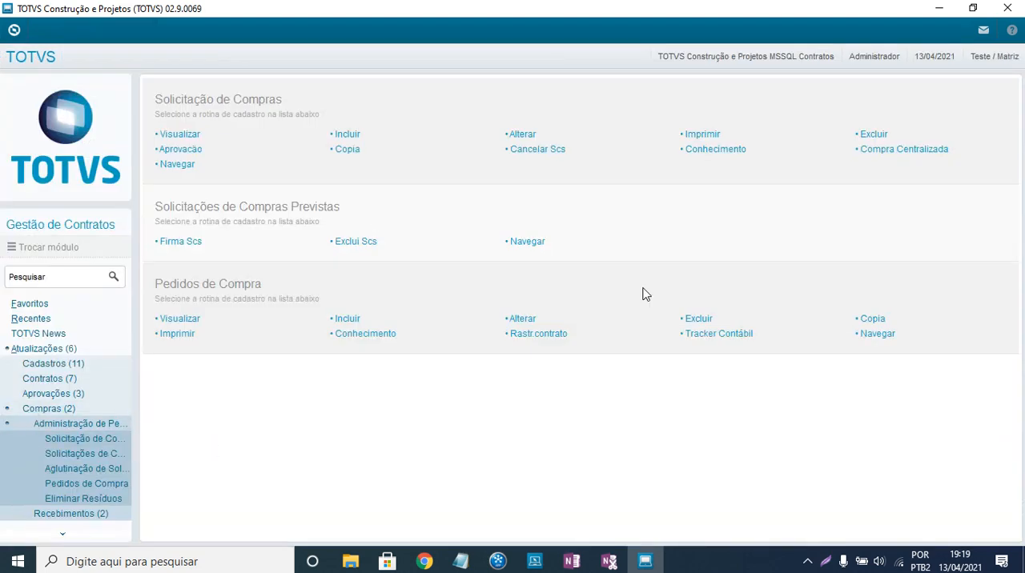
- Open the Nova Medição routine from the Contratos group under Atualizações
left_click(58, 348)
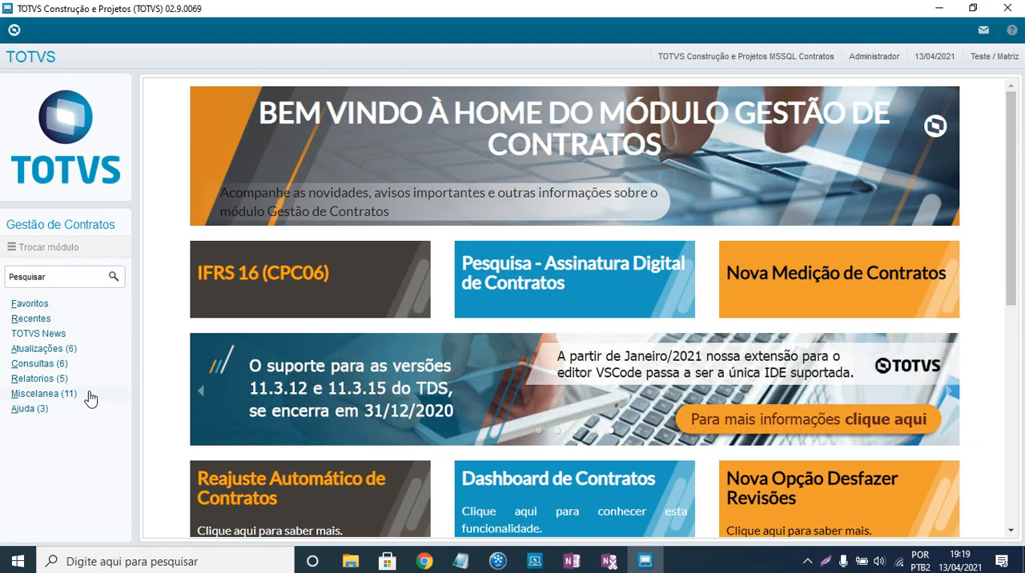
left_click(51, 350)
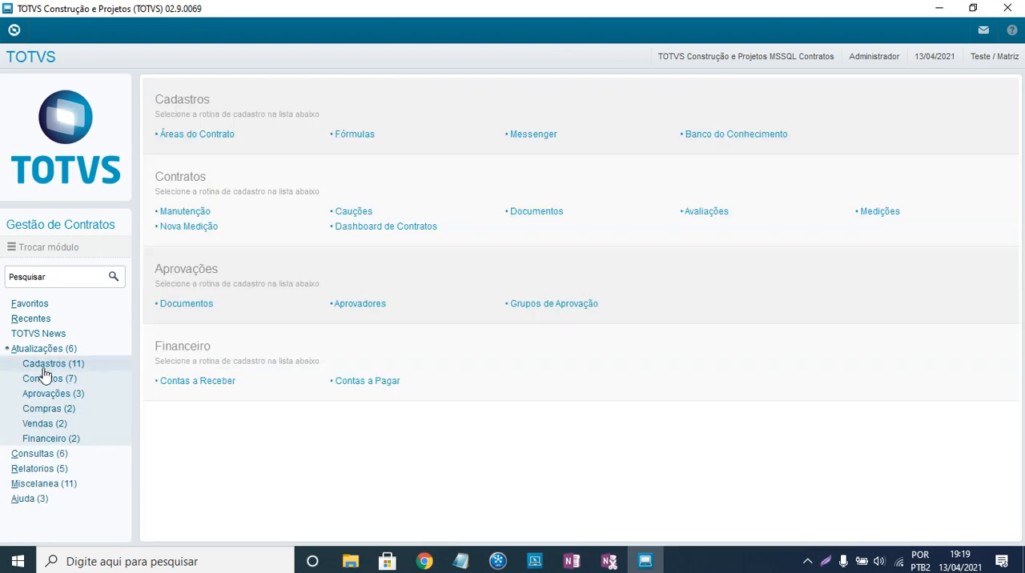
left_click(56, 379)
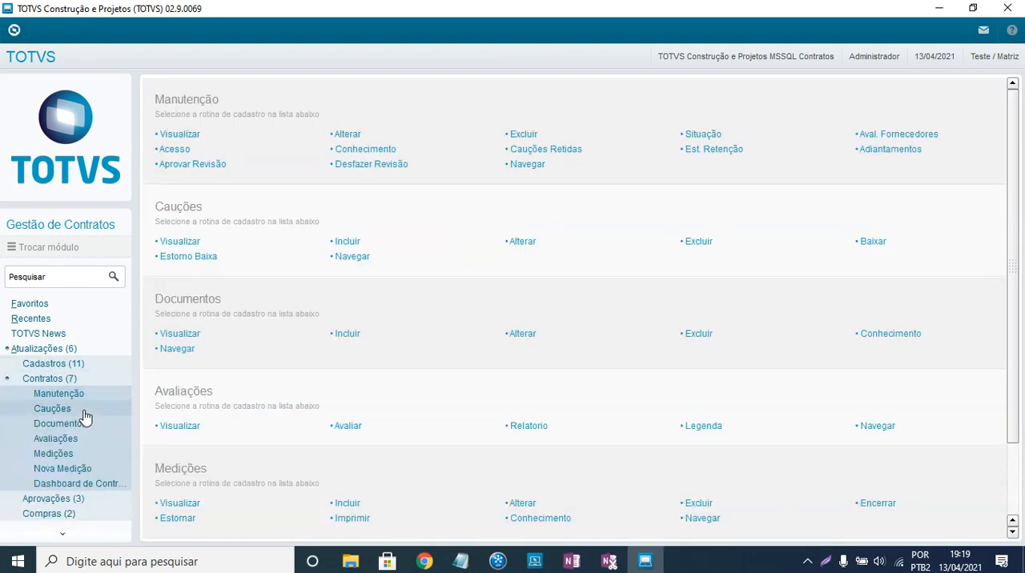
left_click(75, 471)
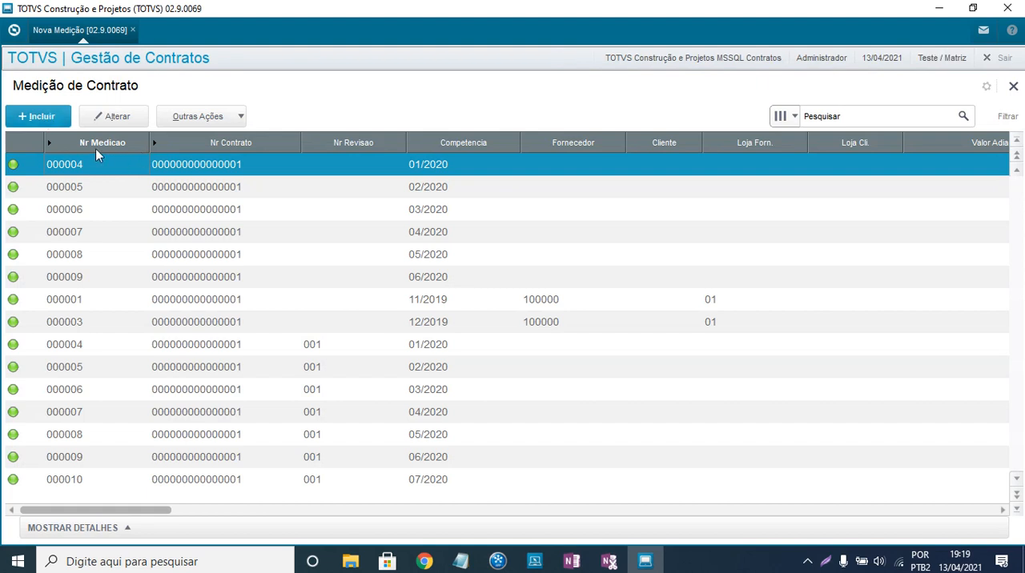
- Start a new measurement, check the contracts available for selection, and close Nova Medição without saving
left_click(44, 117)
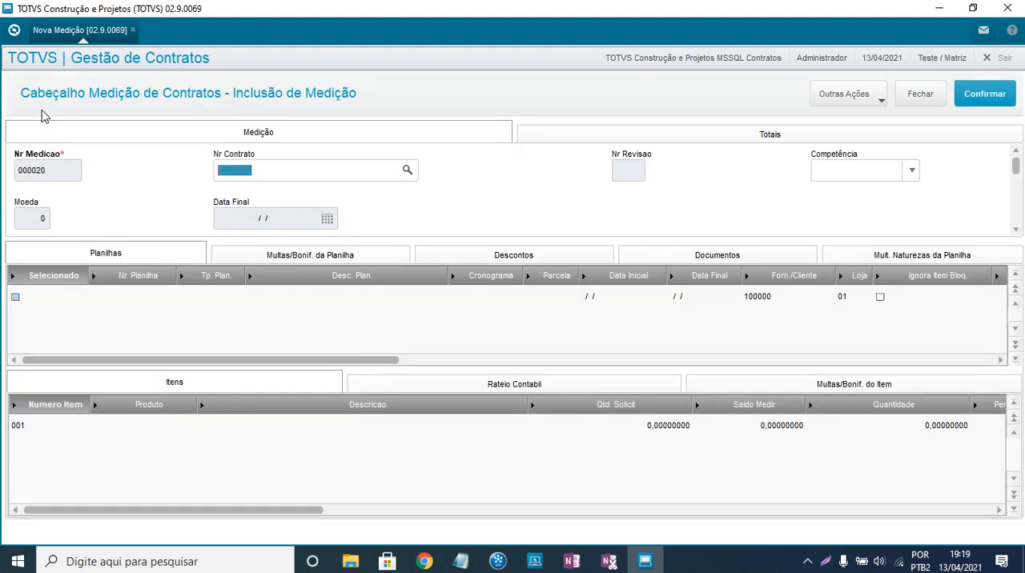
left_click(408, 171)
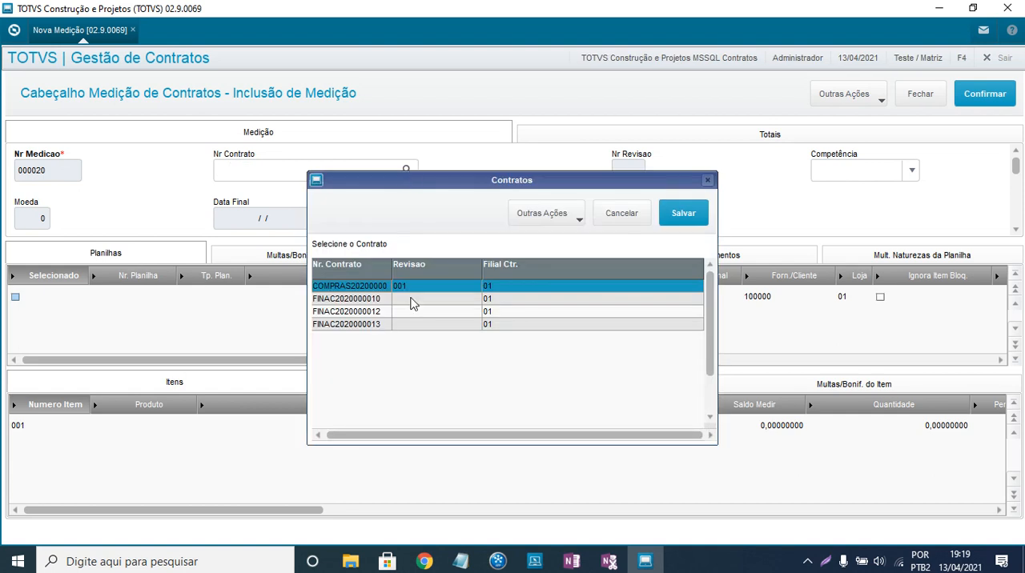
left_click(622, 223)
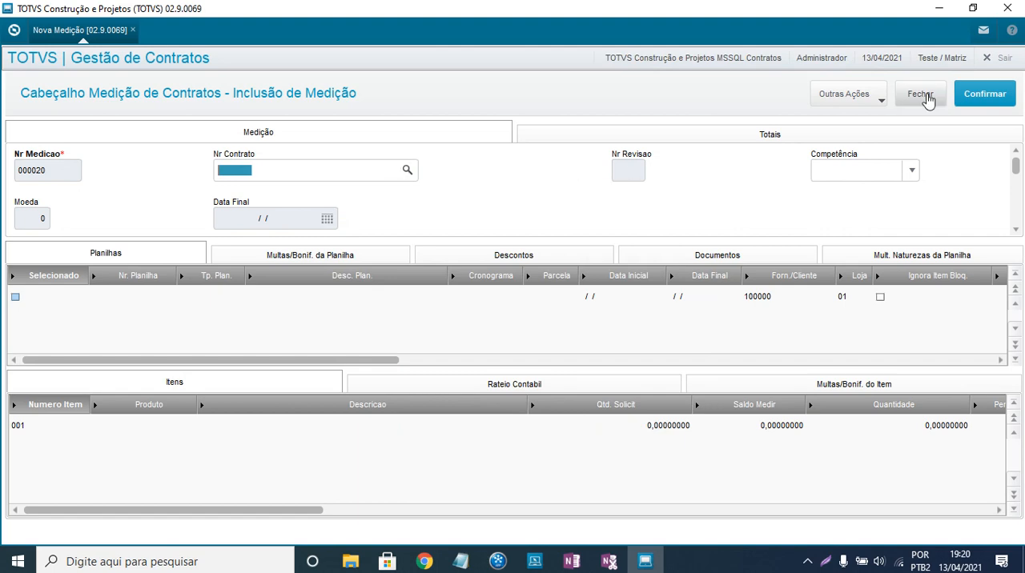
left_click(928, 98)
left_click(1013, 87)
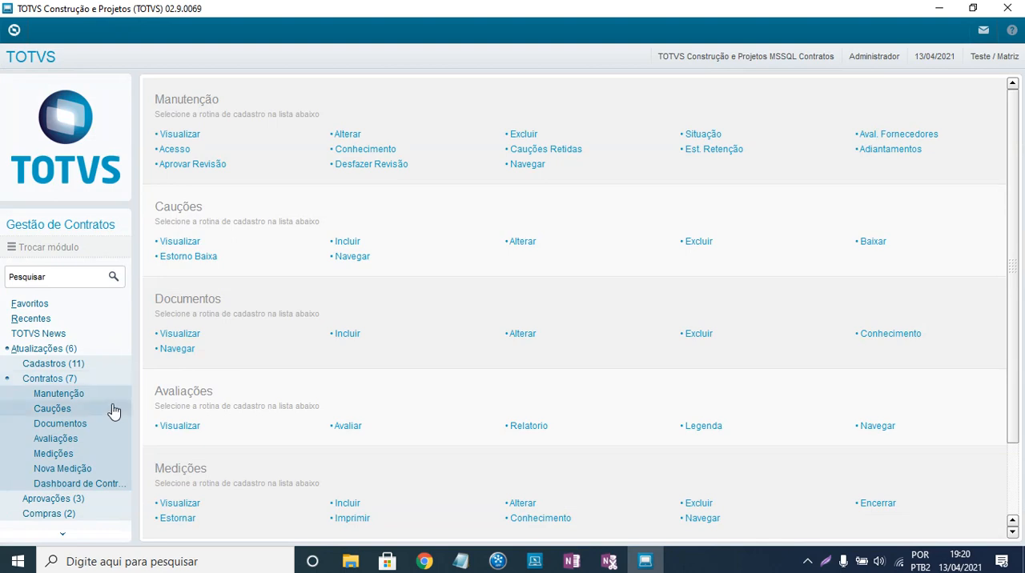
- Try to open the old Medições routine from the Contratos group, and dismiss its life-cycle notices
left_click(38, 349)
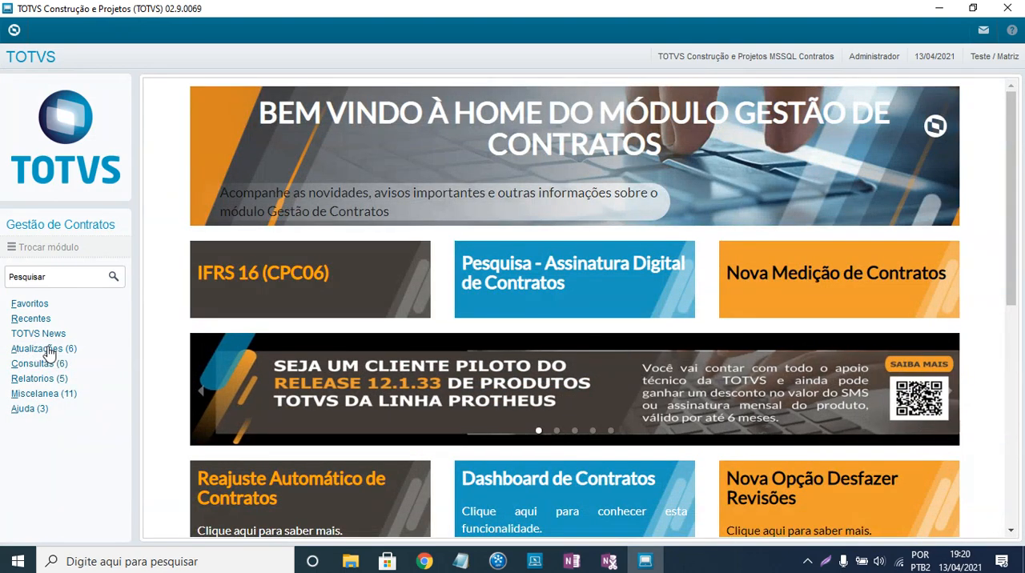
left_click(46, 350)
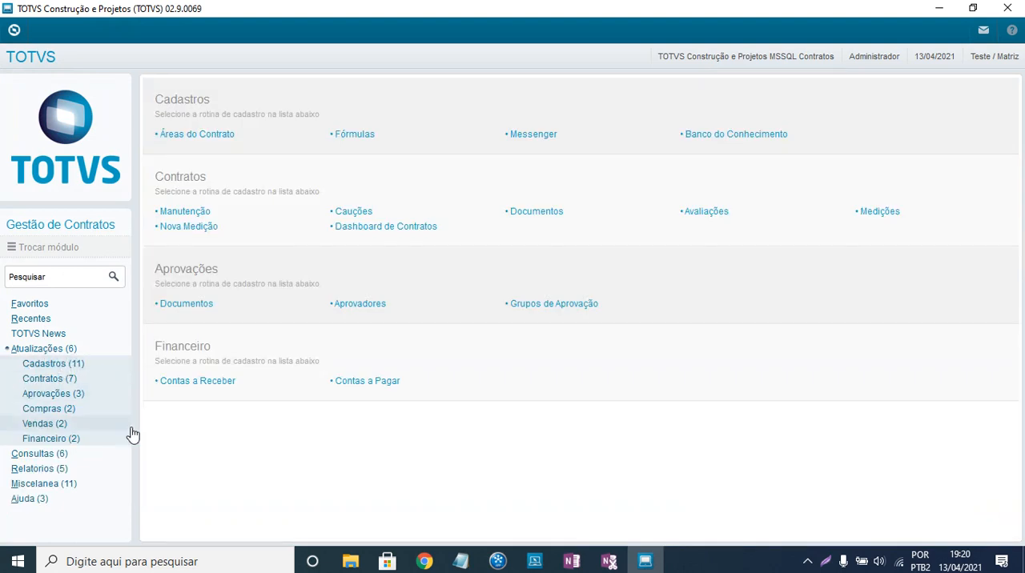
left_click(51, 378)
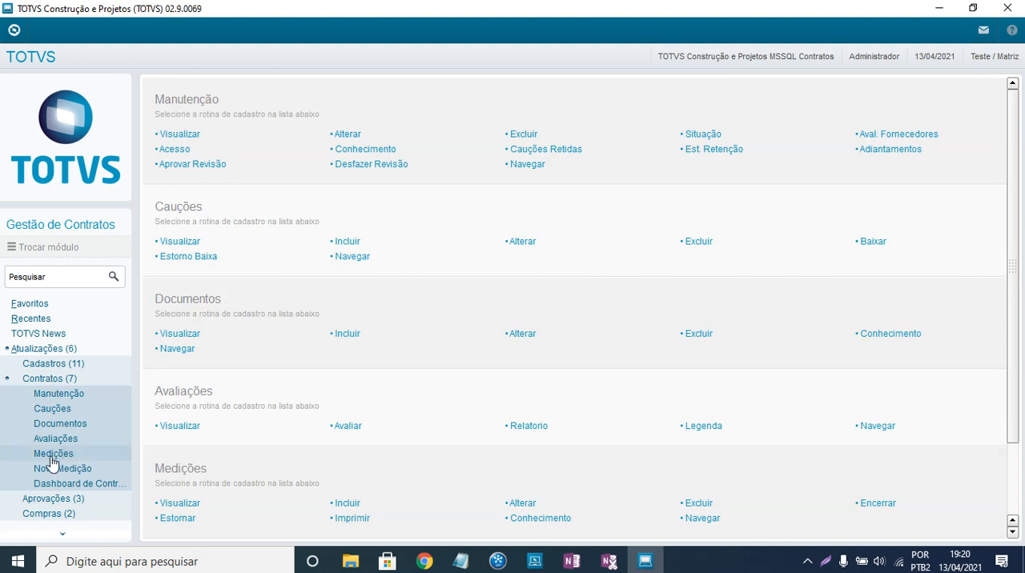
left_click(50, 455)
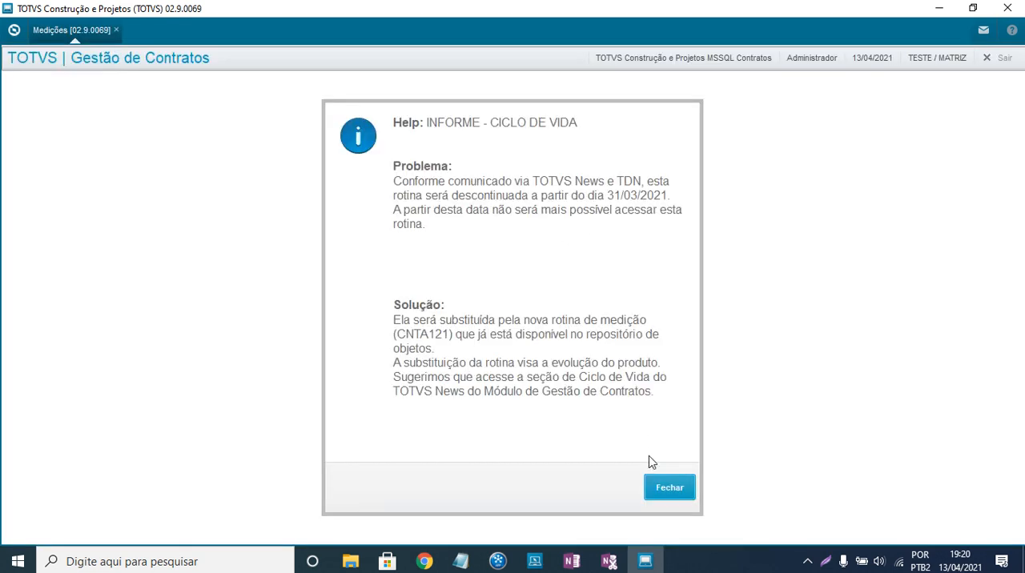
left_click(673, 485)
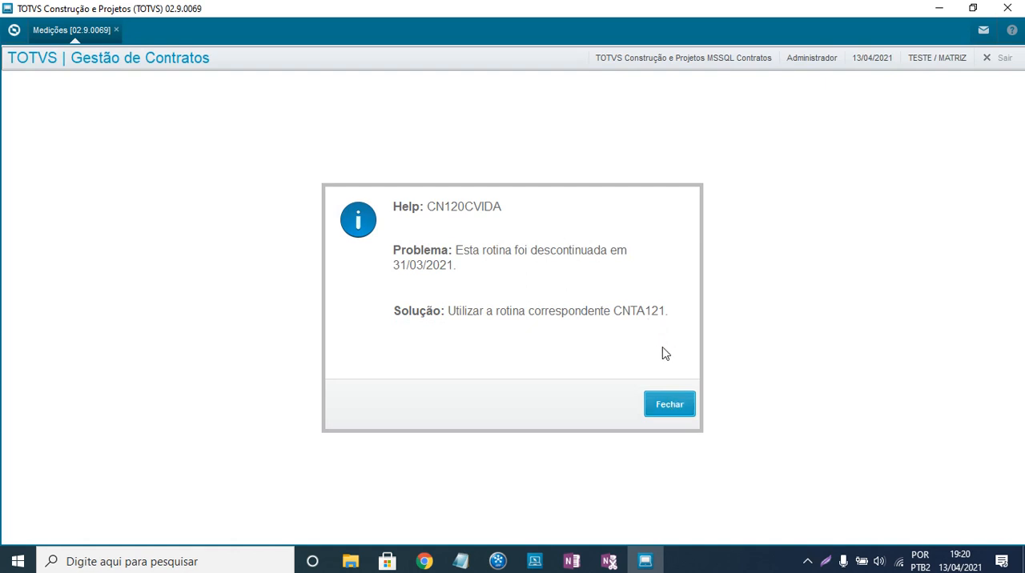
left_click(668, 406)
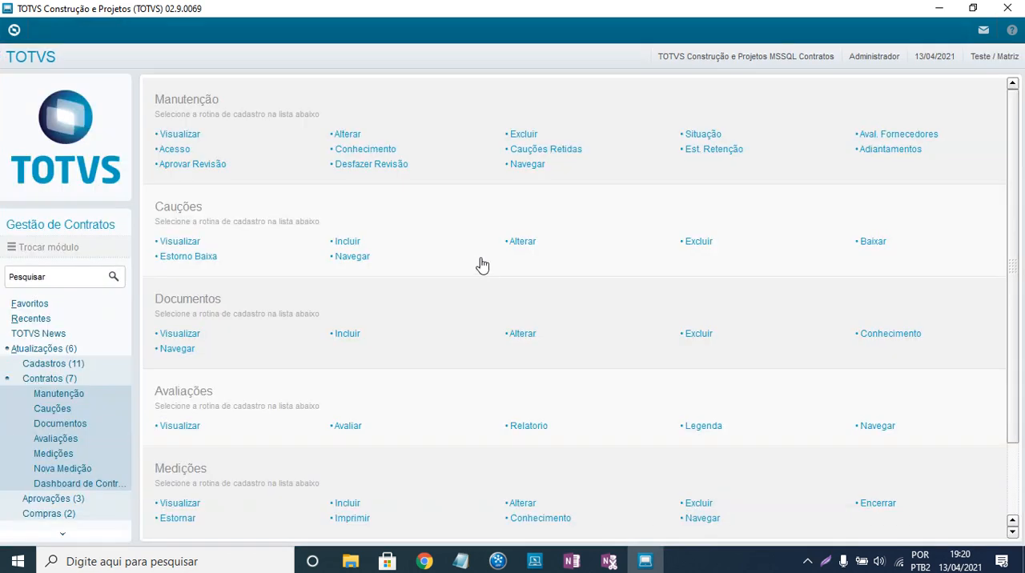
- Start another measurement in Nova Medição and select contract COMPRAS20200000, revision 001
left_click(63, 473)
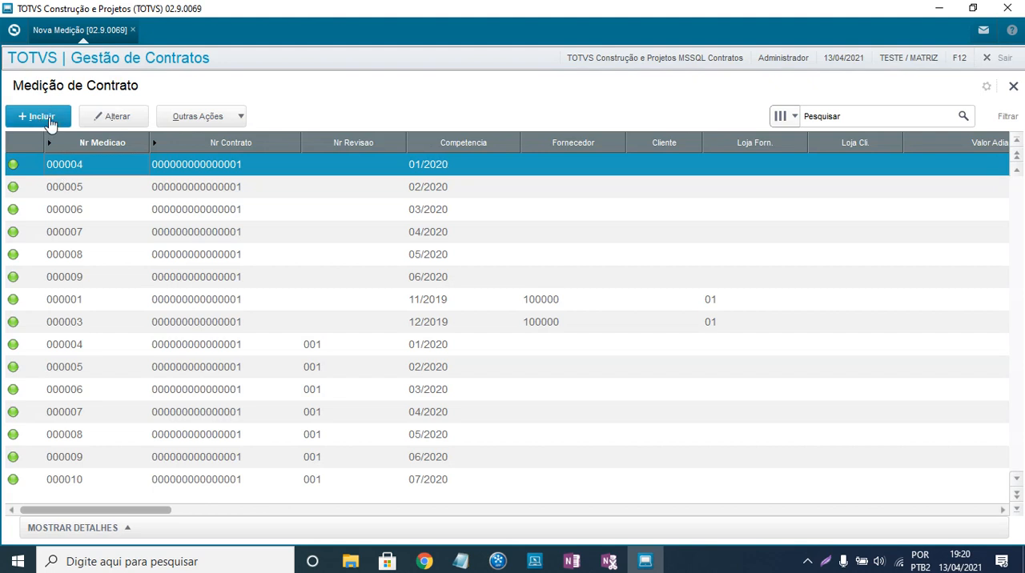
left_click(49, 121)
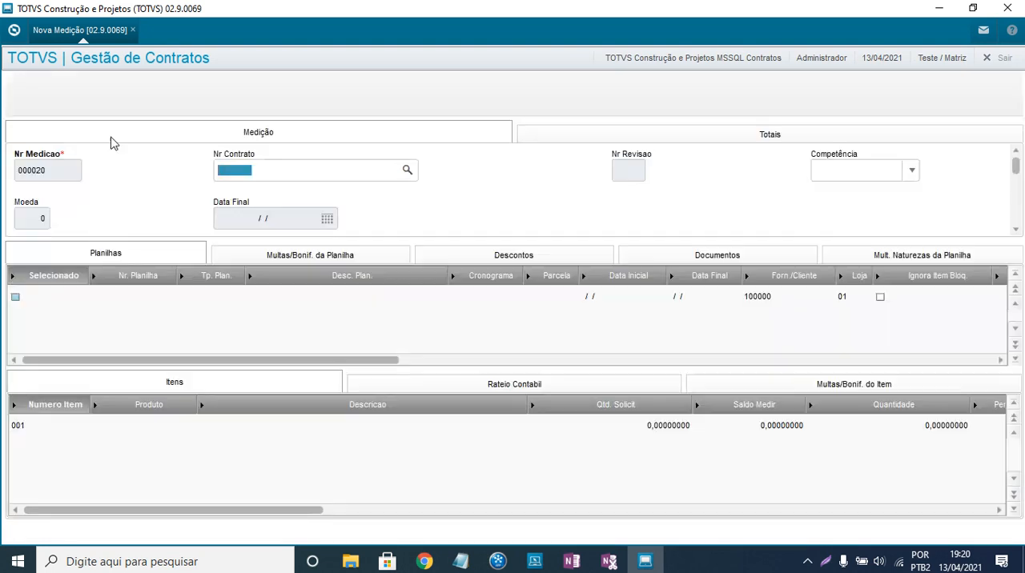
left_click(911, 173)
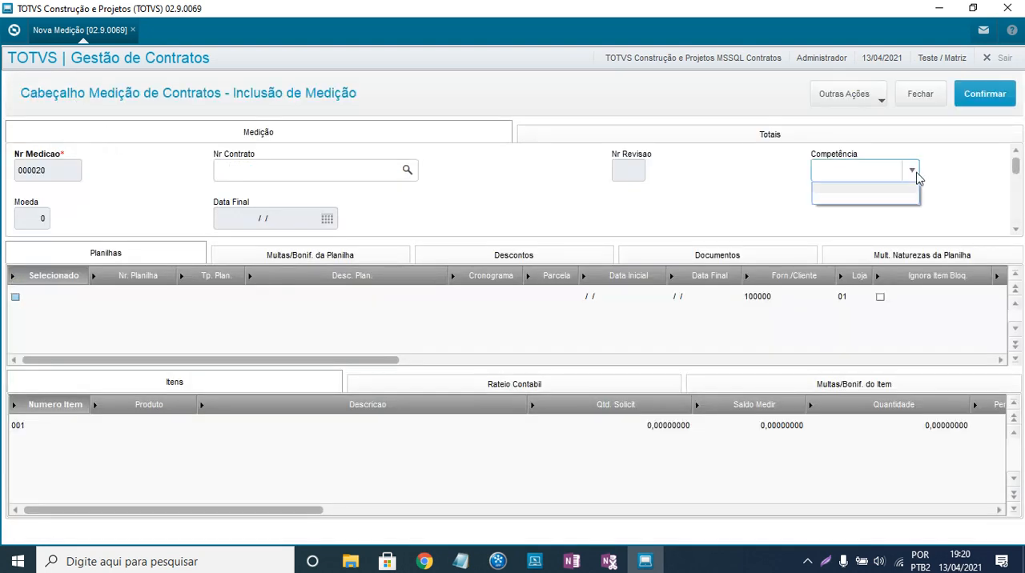
left_click(411, 171)
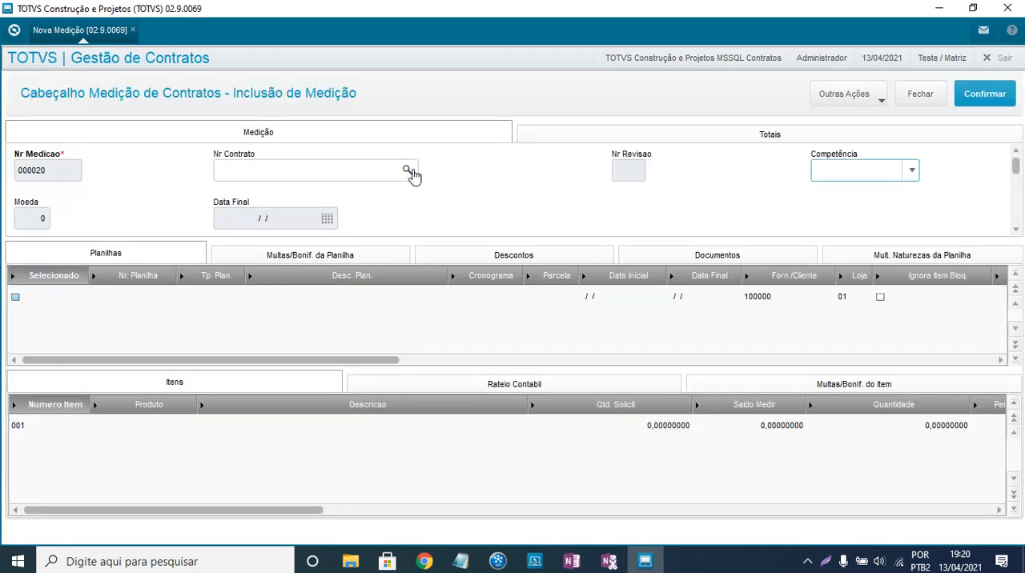
left_click(411, 172)
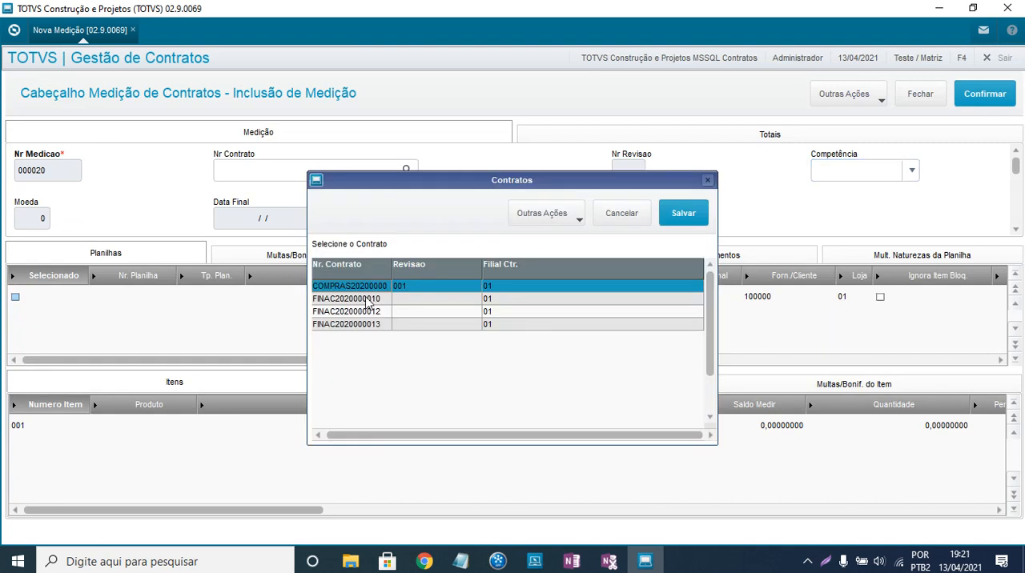
double_click(486, 290)
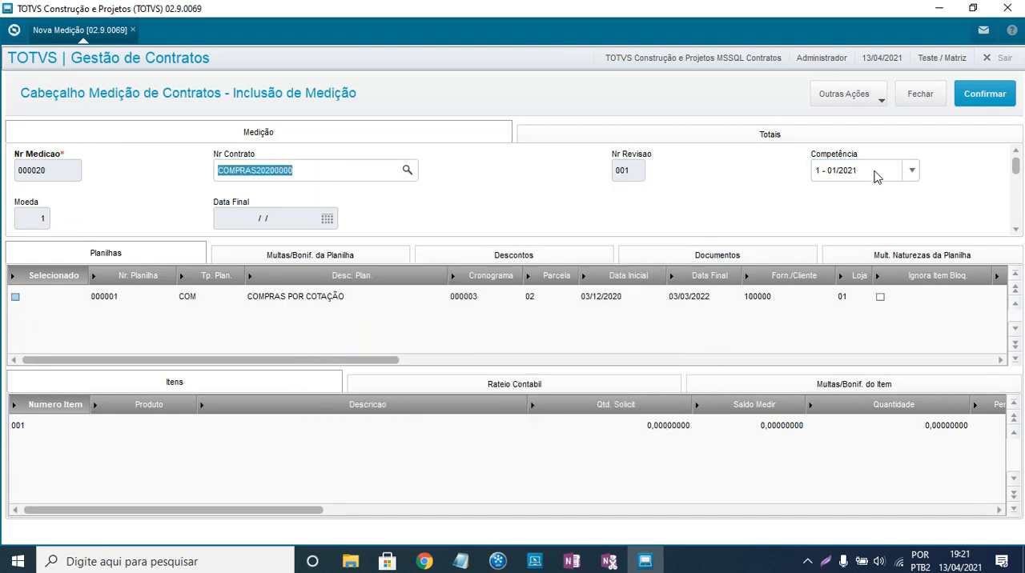
- Check the Competência options for the selected contract, discard the unsaved measurement, and close Nova Medição
left_click(876, 176)
left_click(876, 176)
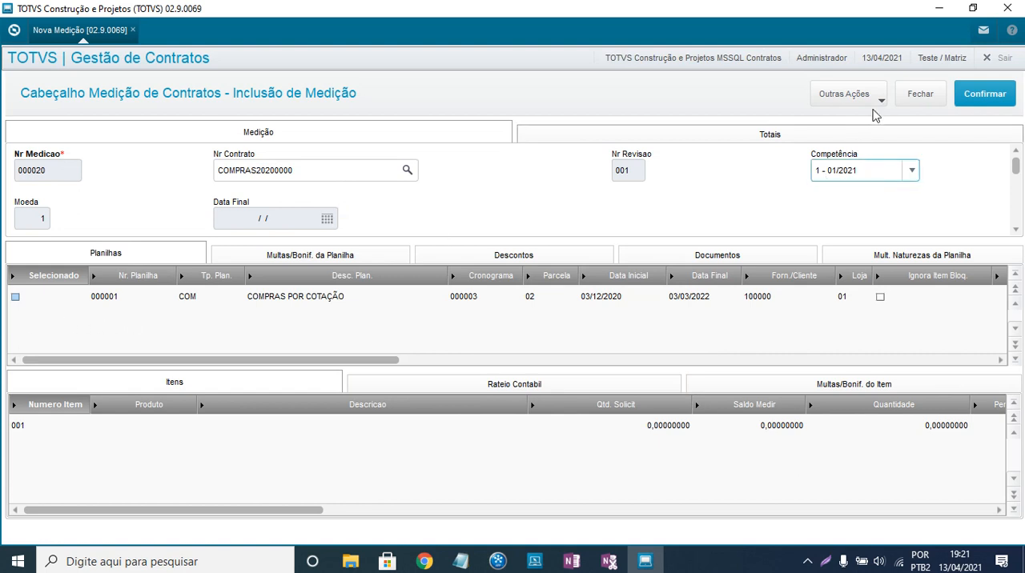
left_click(929, 97)
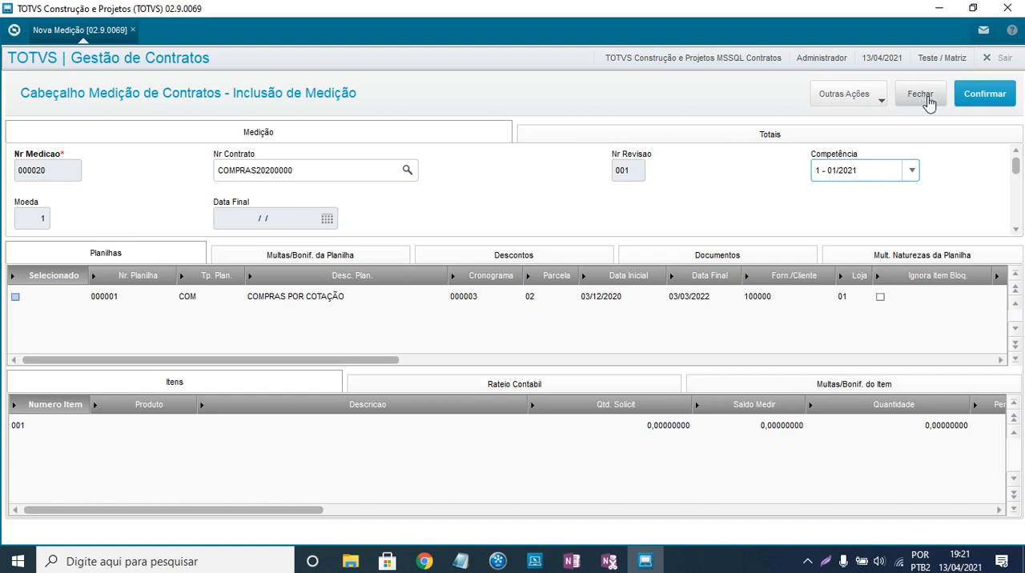
left_click(656, 358)
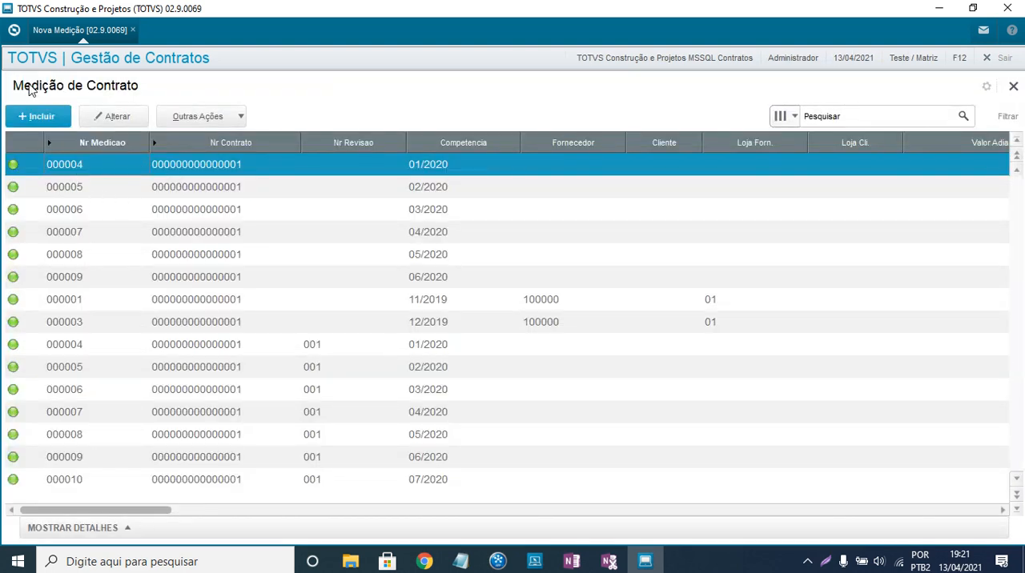
left_click(1011, 86)
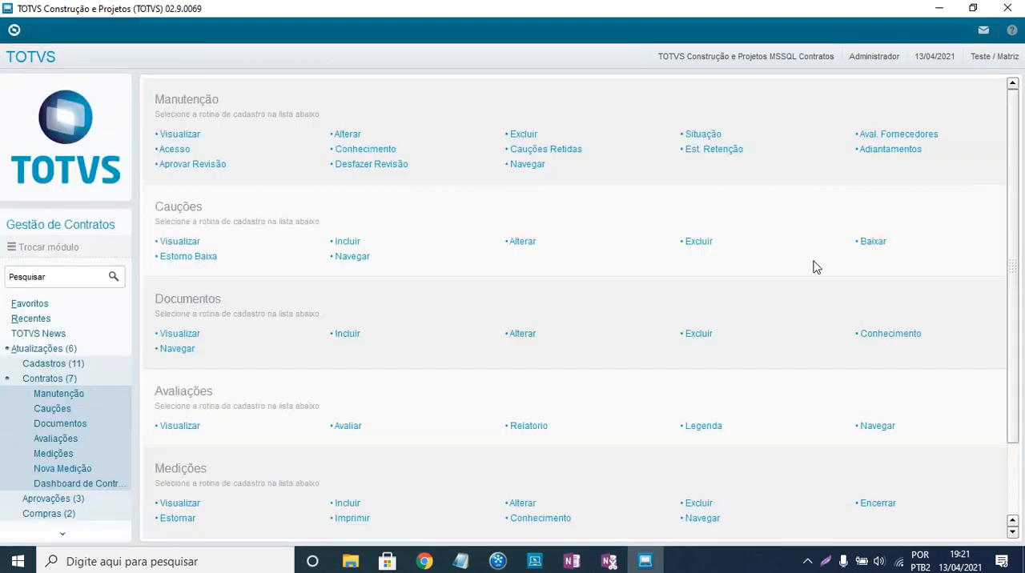
left_click(45, 350)
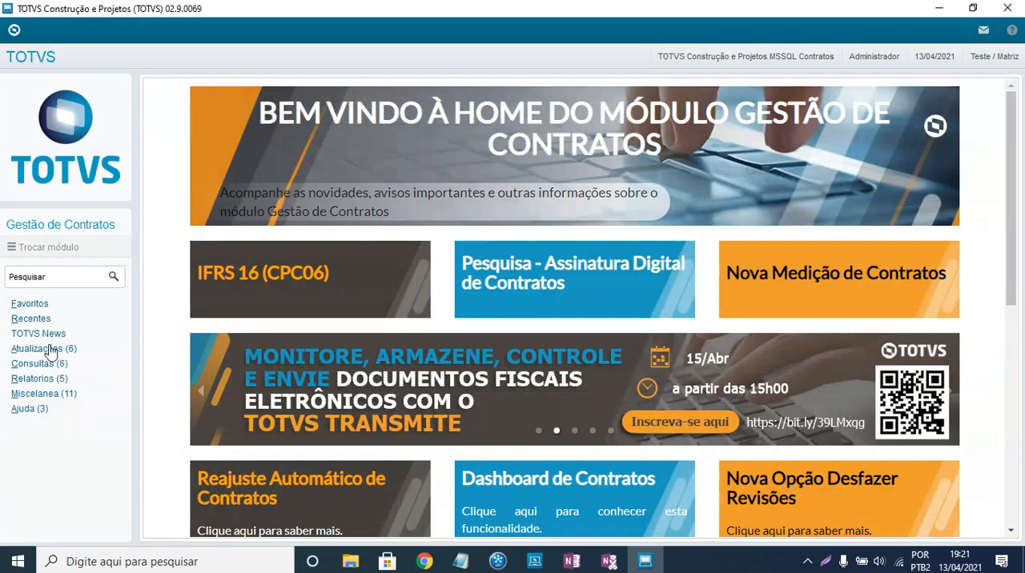
left_click(41, 352)
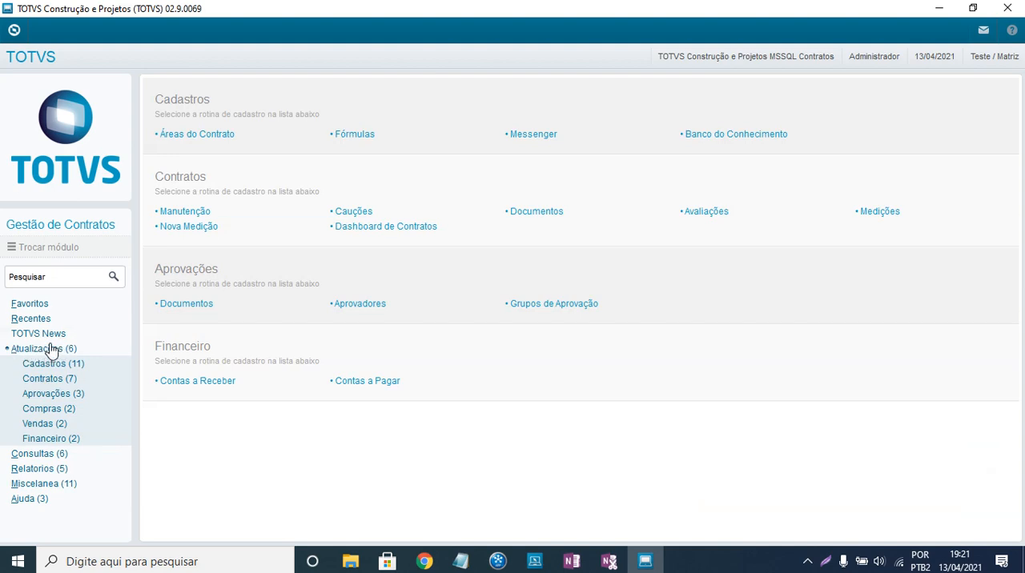
left_click(28, 350)
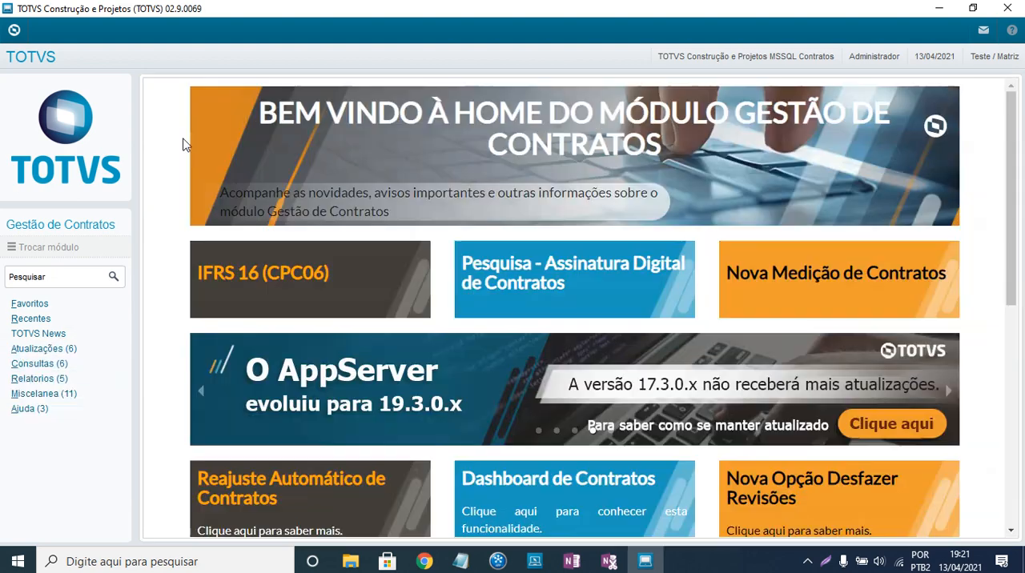